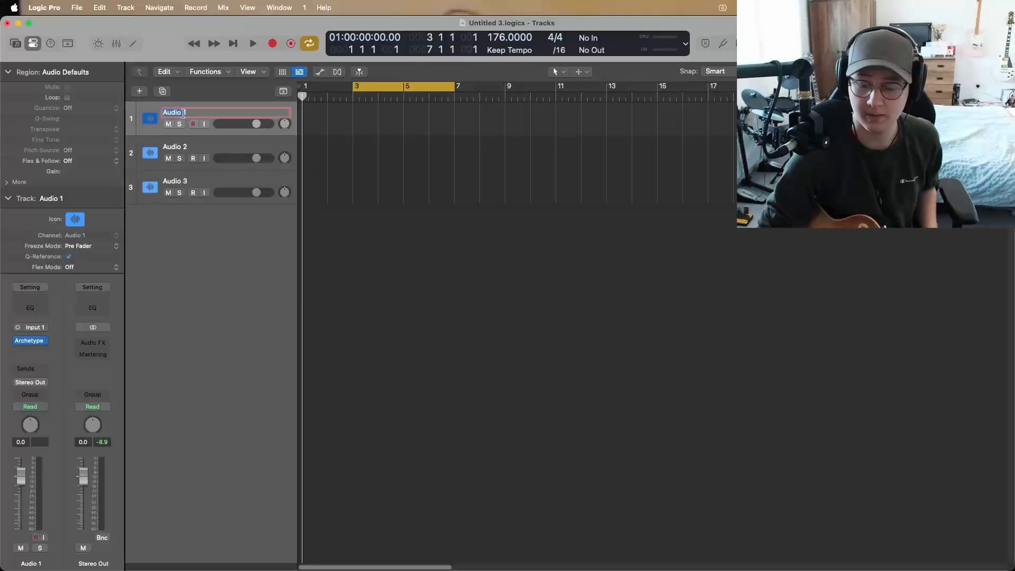
# Rename the three audio tracks Recording, GTR L and GTR R, and pan GTR L to -64 and GTR R to +63
pyautogui.write('Record')
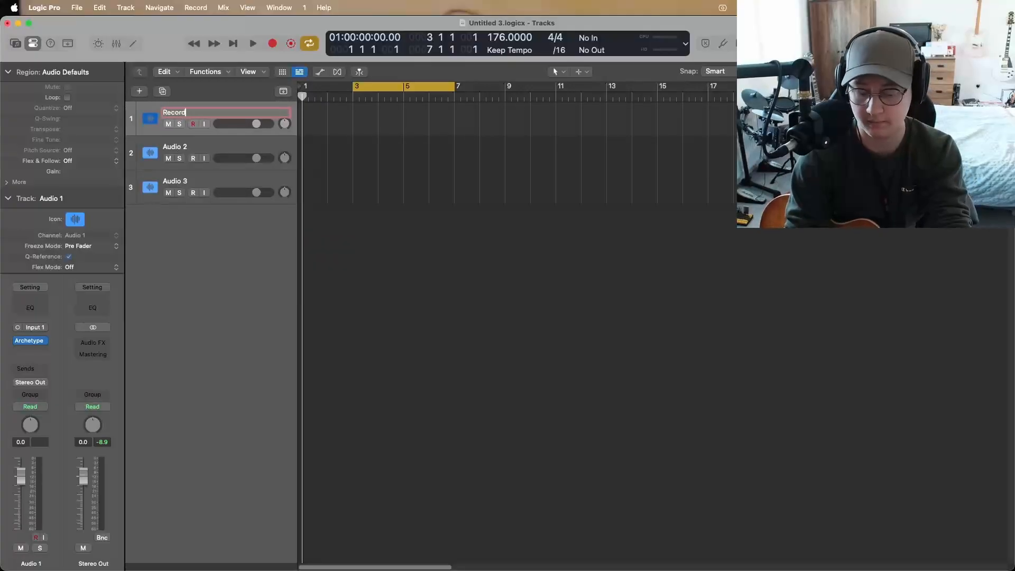
pyautogui.write('ing')
pyautogui.doubleClick(177, 148)
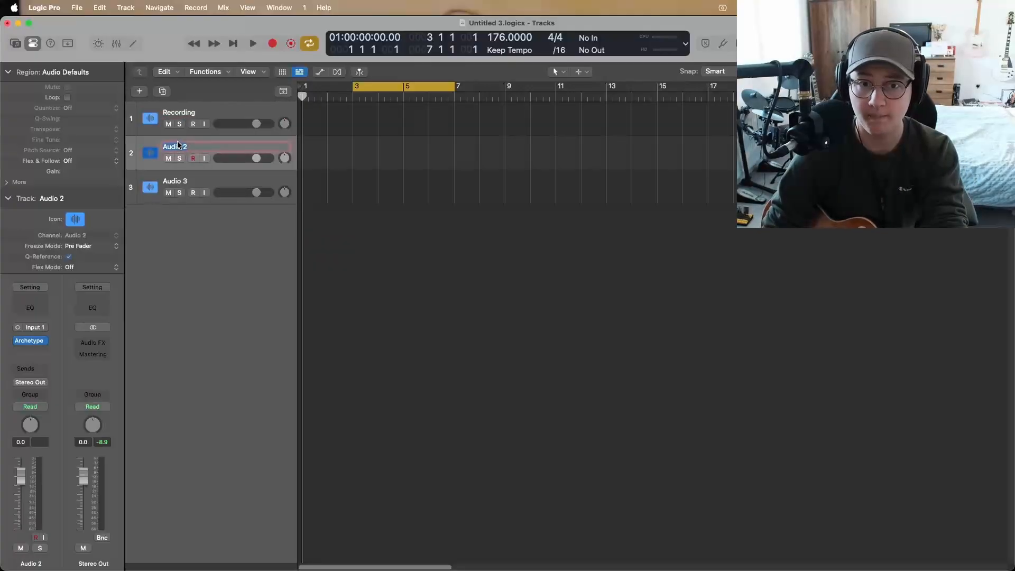
pyautogui.write('GTR')
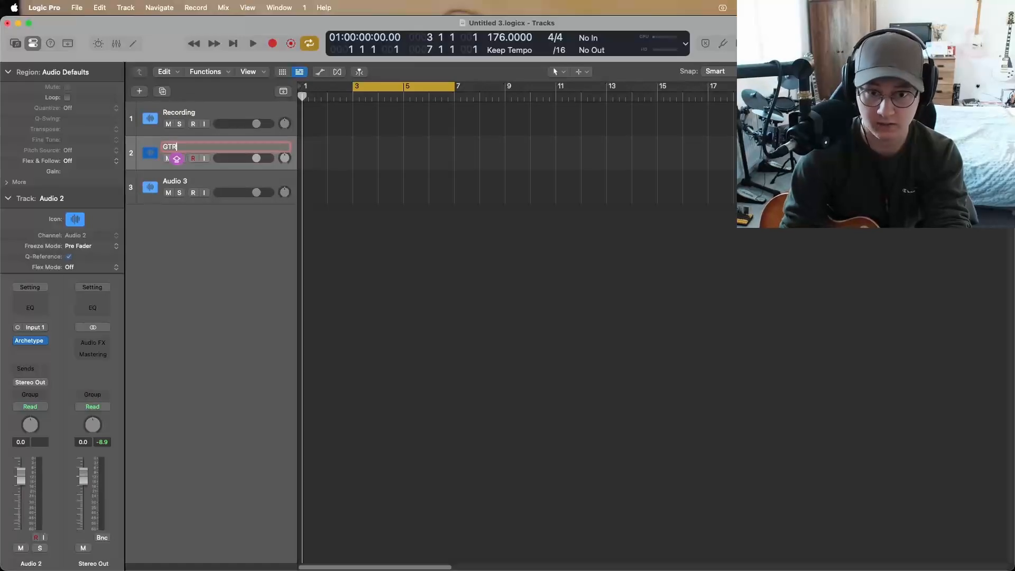
pyautogui.write(' L')
pyautogui.press('Tab')
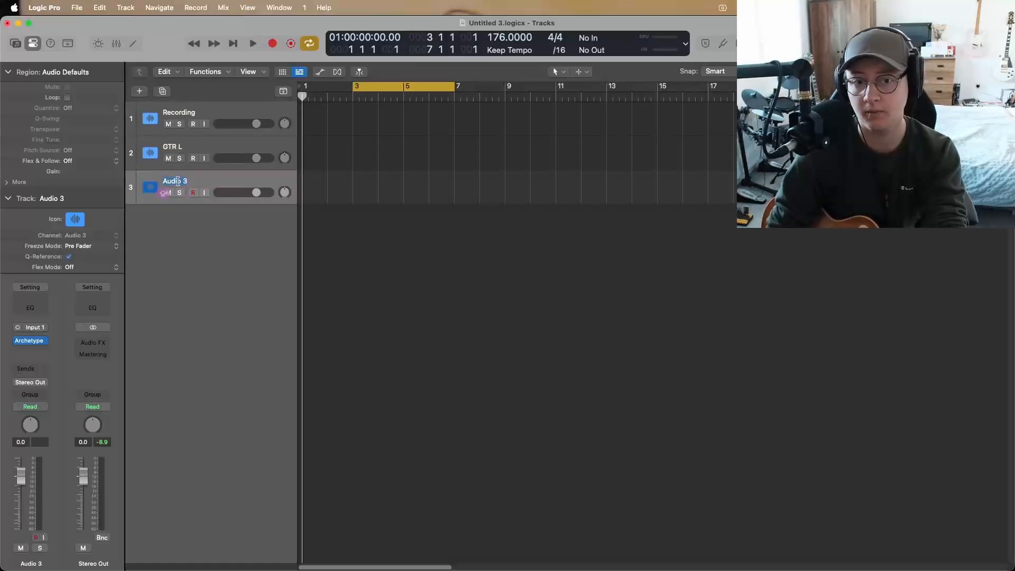
pyautogui.write('GTR R')
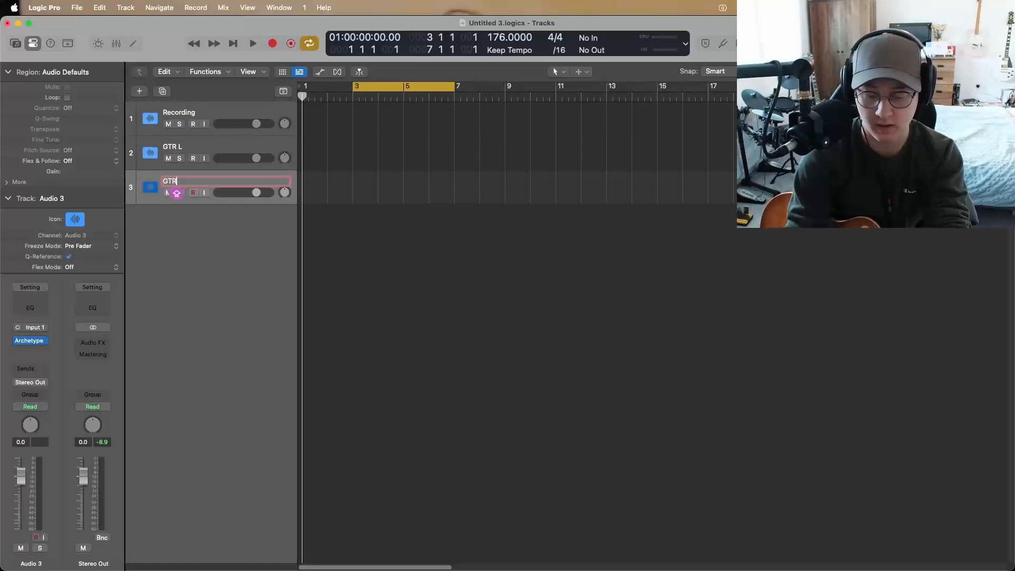
pyautogui.click(196, 238)
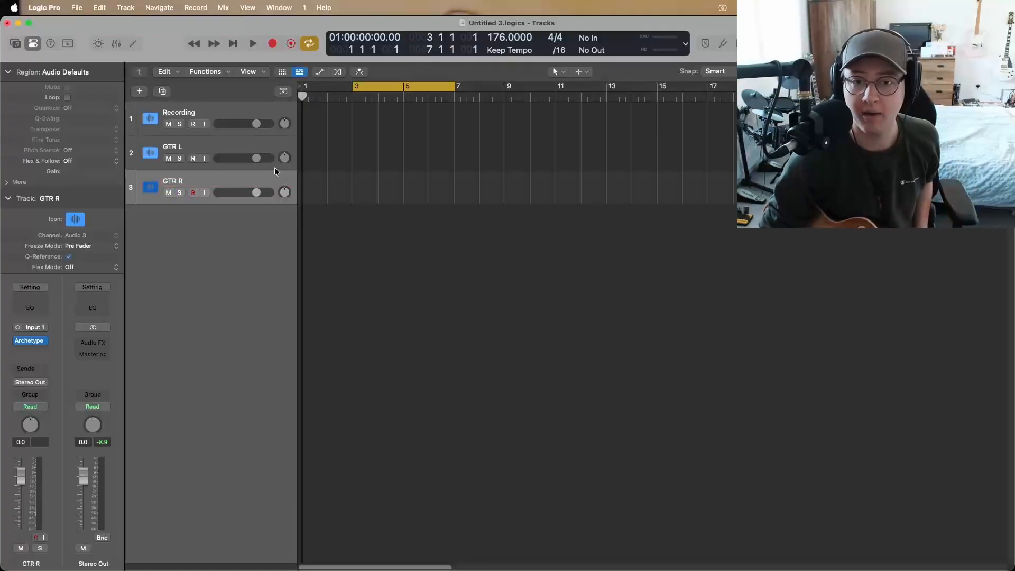
pyautogui.moveTo(282, 159)
pyautogui.mouseDown()
pyautogui.moveTo(271, 206)
pyautogui.moveTo(285, 175)
pyautogui.mouseUp()
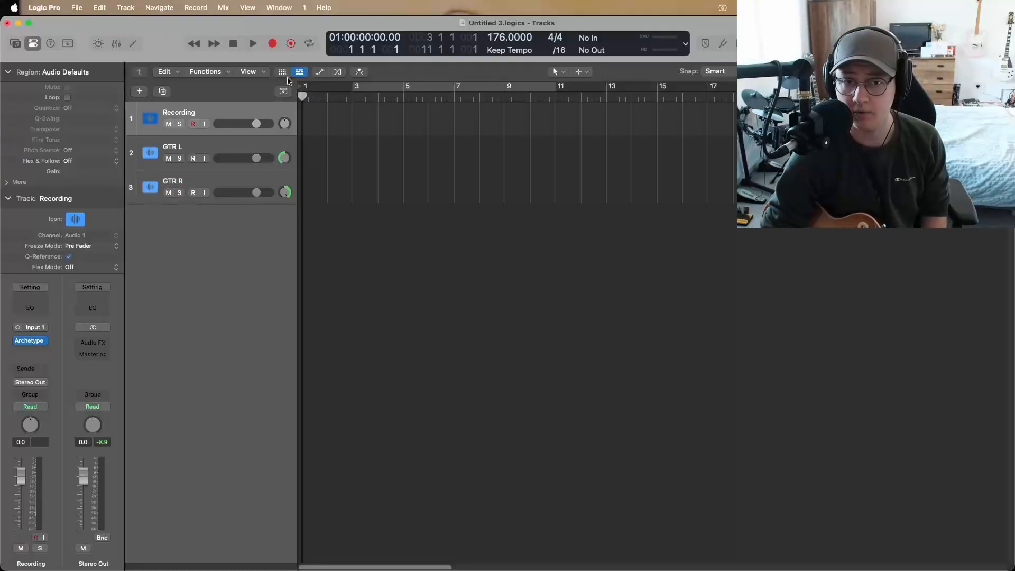
# Enable the cycle range from bar 3 to bar 11 and record three guitar takes on the Recording track
pyautogui.click(310, 44)
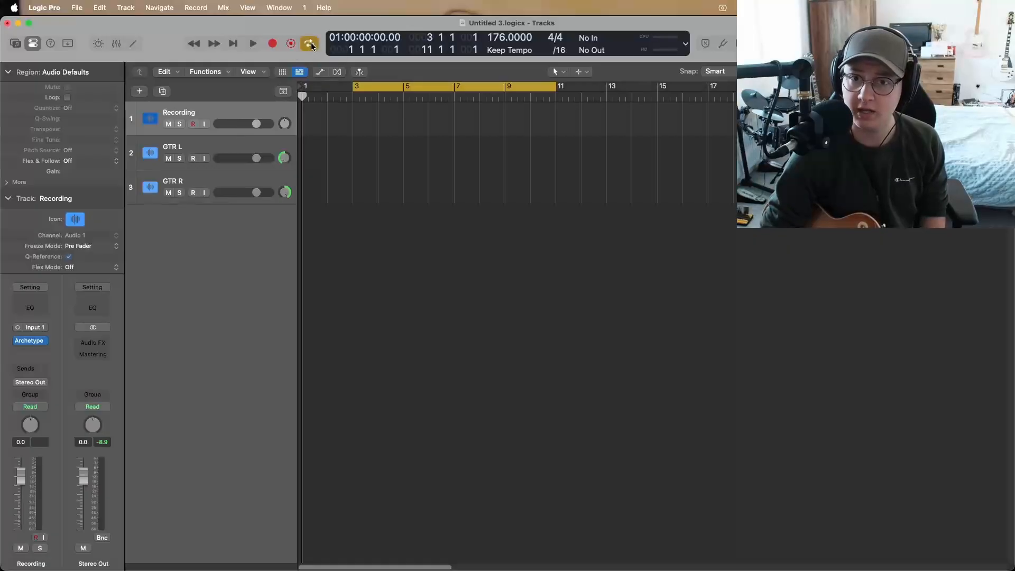
pyautogui.click(310, 46)
pyautogui.click(311, 46)
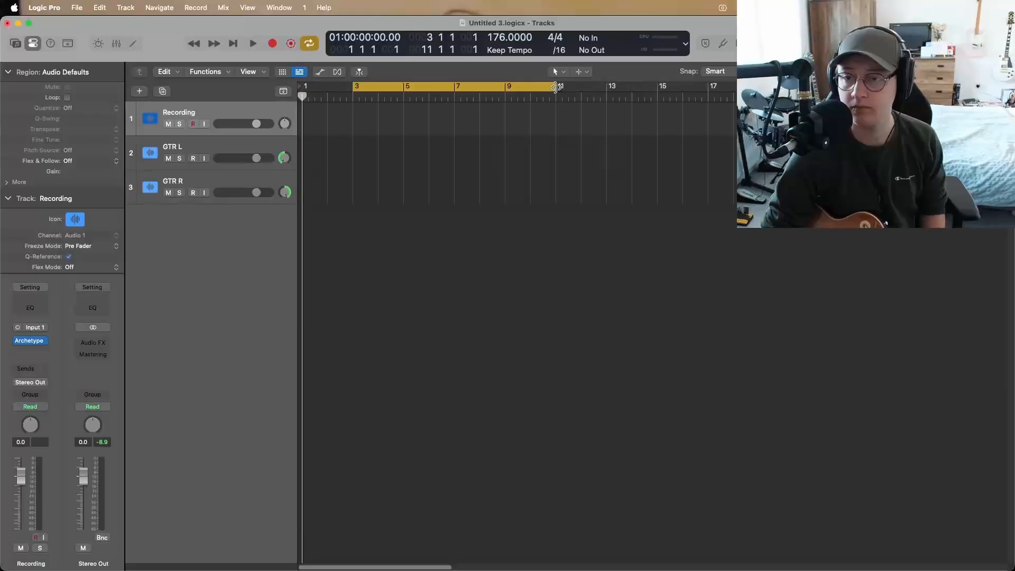
pyautogui.moveTo(556, 87)
pyautogui.mouseDown()
pyautogui.moveTo(454, 87)
pyautogui.moveTo(557, 87)
pyautogui.mouseUp()
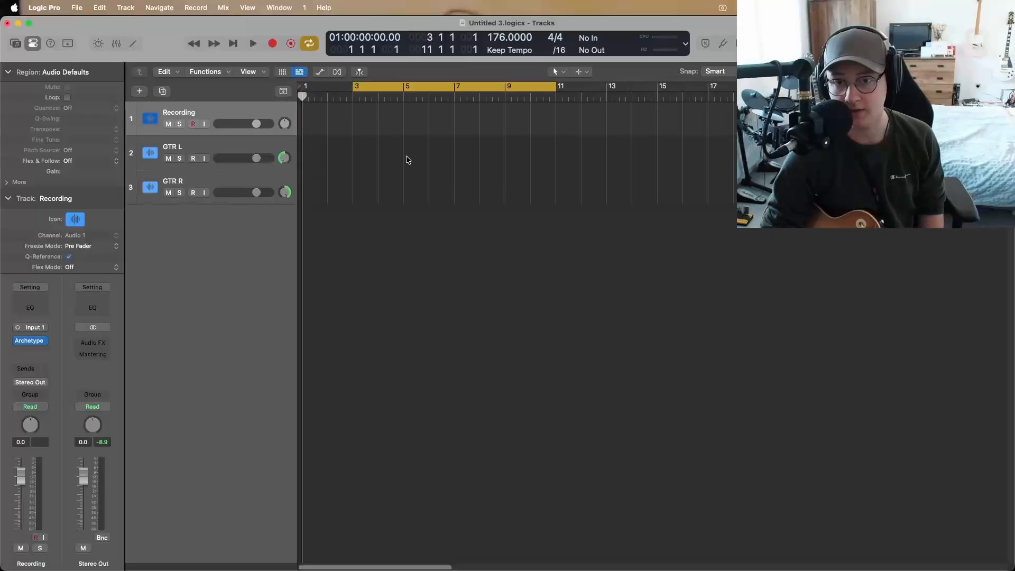
pyautogui.click(273, 43)
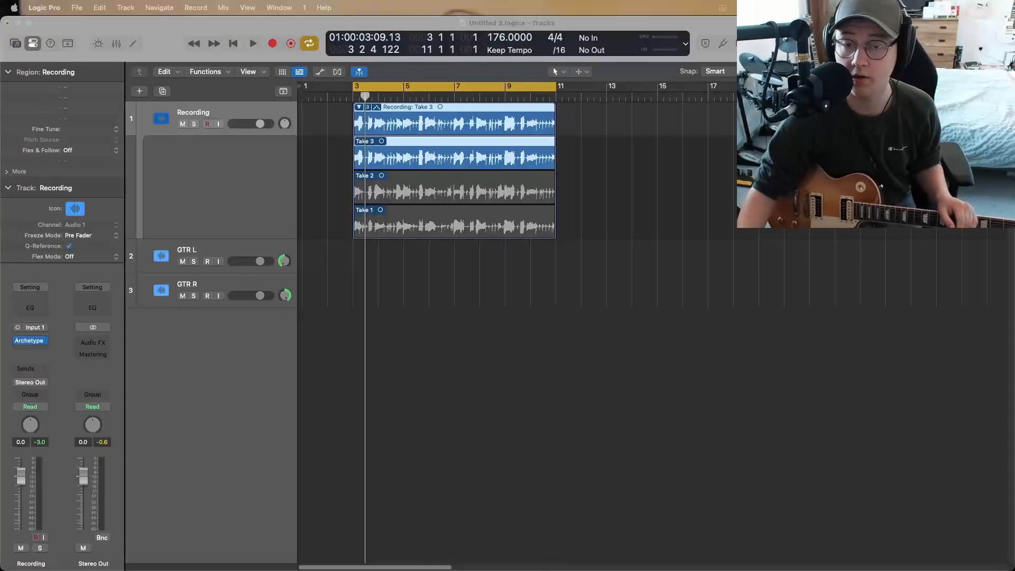
# Play back the current take on the Recording track and check the takes inside its take folder
pyautogui.click(359, 107)
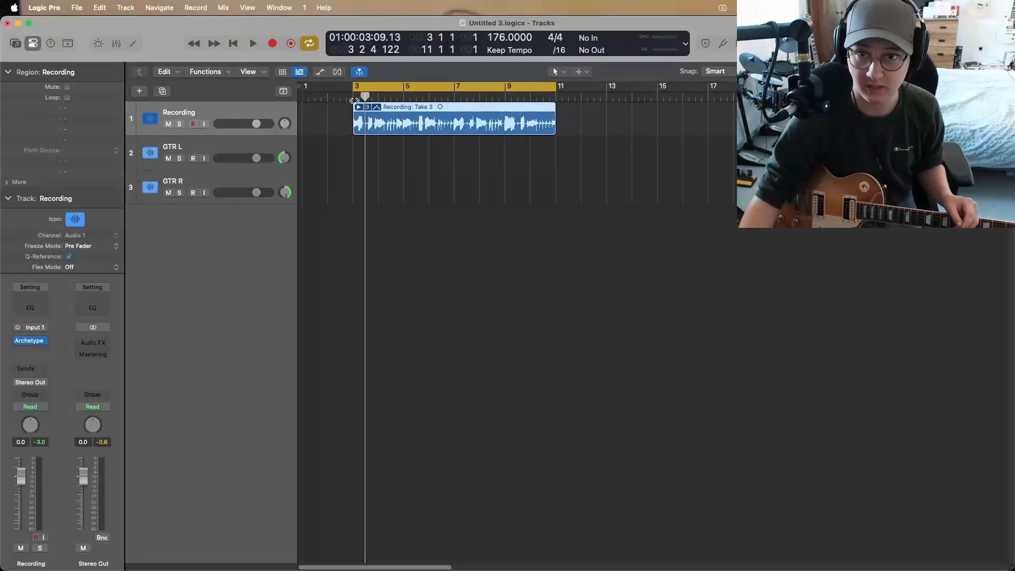
pyautogui.click(352, 100)
pyautogui.press('space')
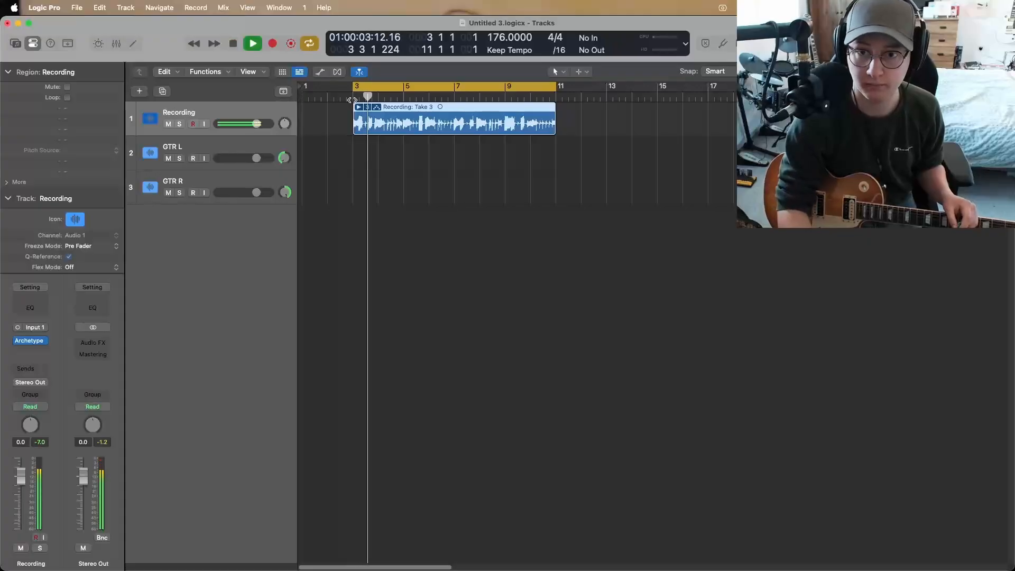
pyautogui.press('space')
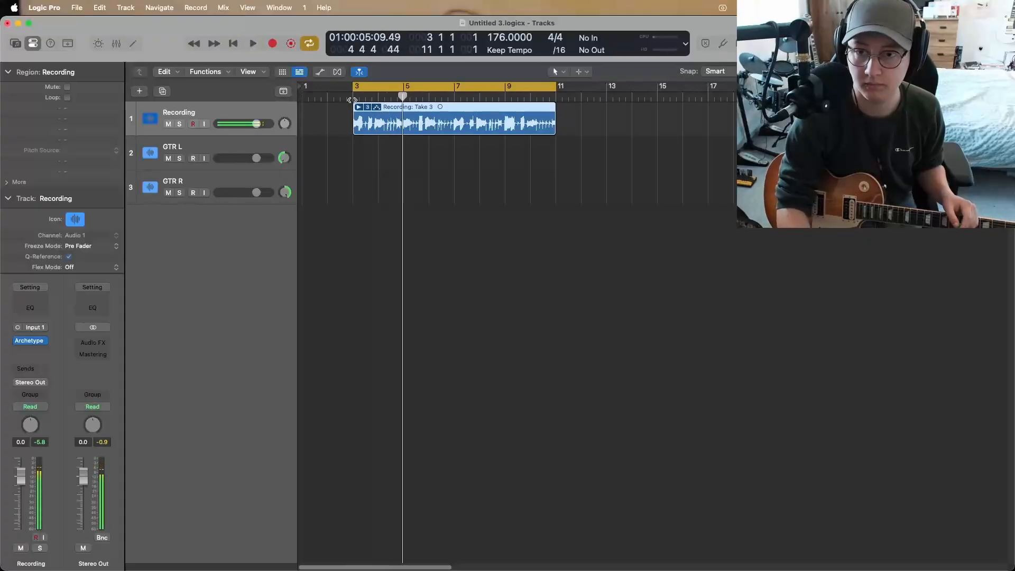
pyautogui.click(358, 107)
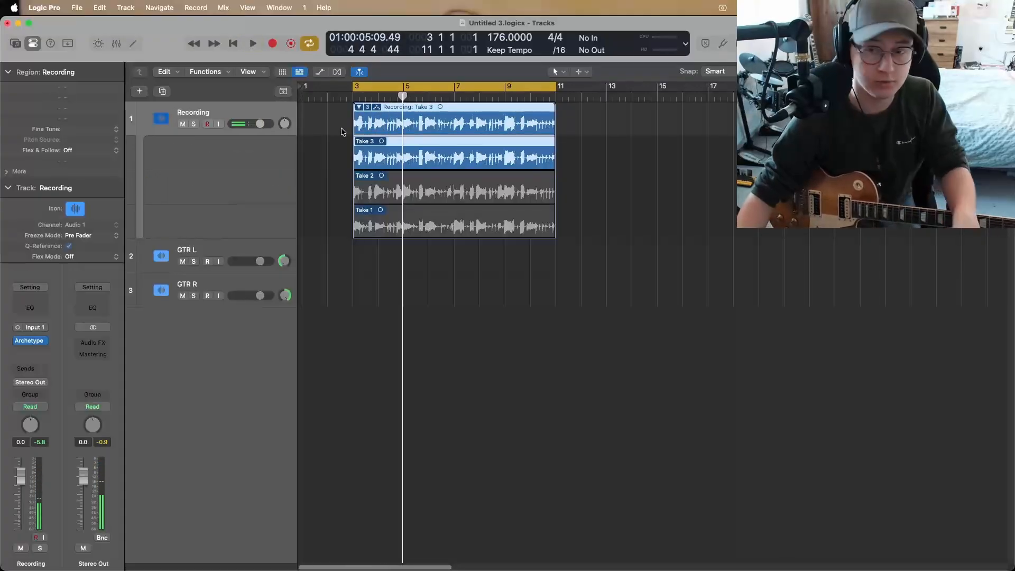
pyautogui.click(359, 107)
# Copy the take folder onto the GTR L and GTR R tracks and delete it from the Recording track
pyautogui.moveTo(373, 120); pyautogui.dragTo(374, 187)
pyautogui.click(372, 122)
pyautogui.press('BackSpace')
pyautogui.click(363, 160)
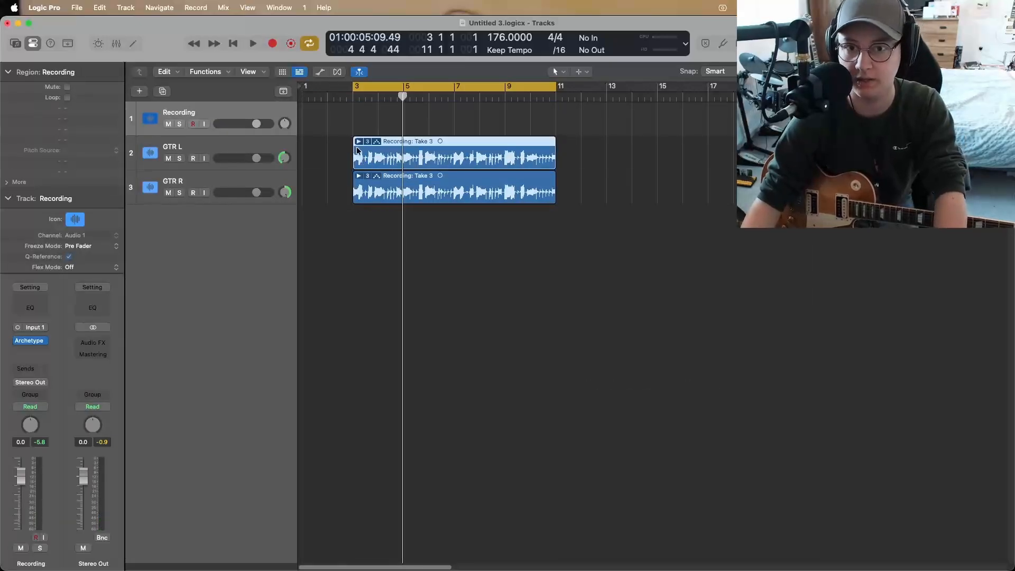
# Choose Take 1 as the active take in the GTR L take folder and collapse the folder
pyautogui.click(359, 142)
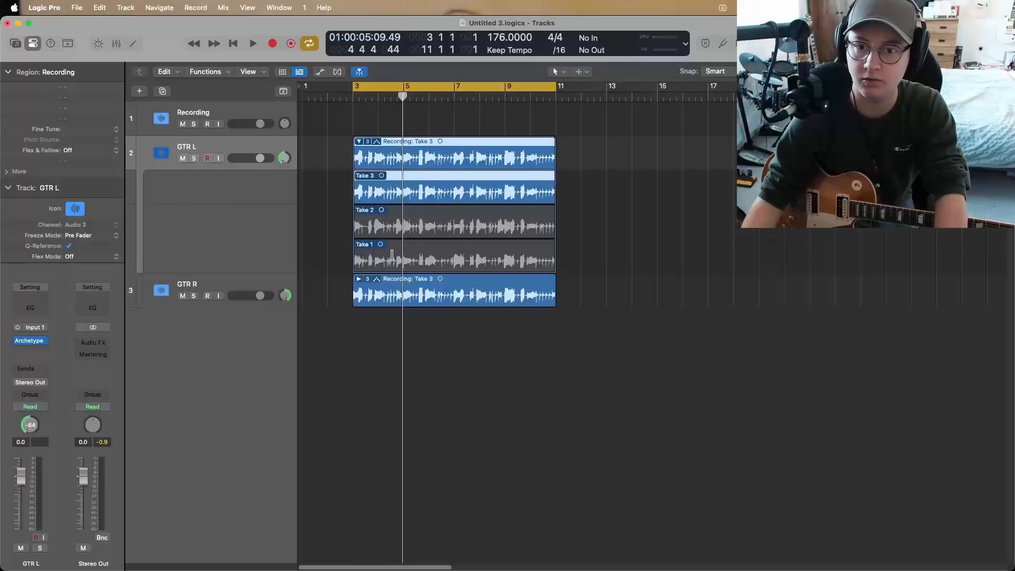
pyautogui.click(392, 256)
pyautogui.click(357, 140)
pyautogui.click(360, 142)
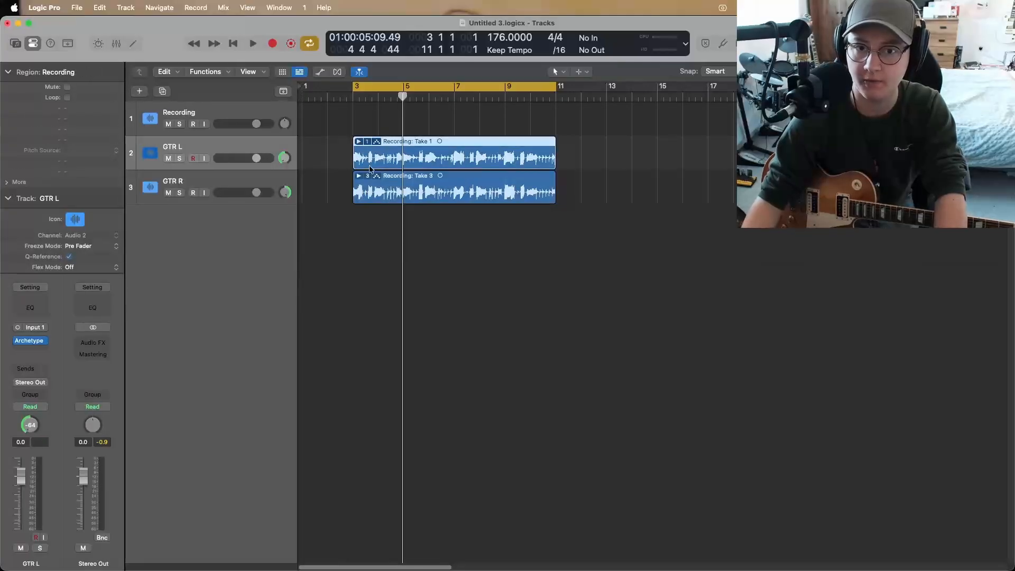
# Choose Take 2 as the active take in the GTR R take folder and collapse the folder
pyautogui.click(375, 188)
pyautogui.click(360, 176)
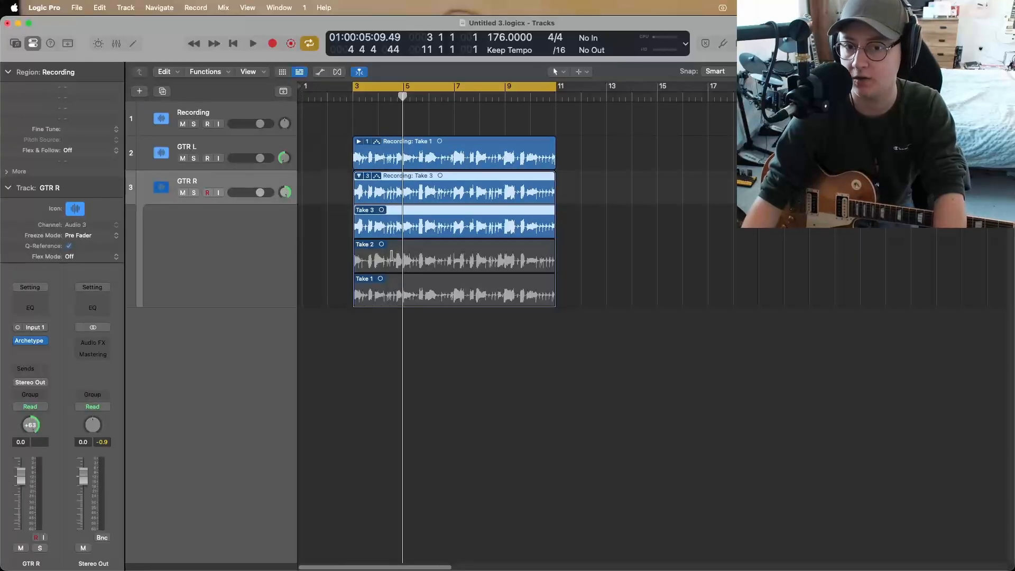
pyautogui.click(391, 255)
pyautogui.click(359, 175)
# Play back the double-tracked guitars together from bar 3
pyautogui.click(352, 97)
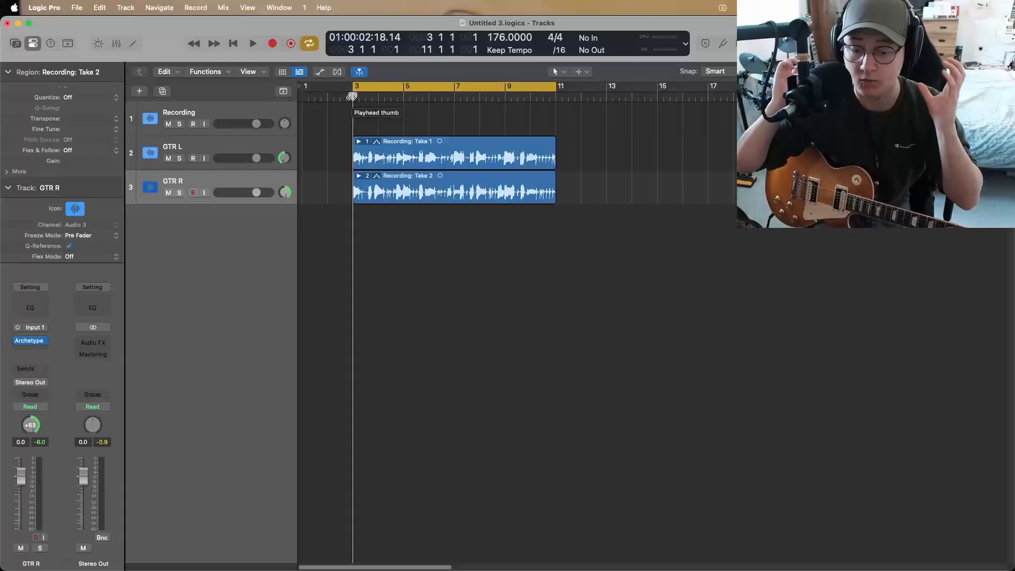
pyautogui.press('space')
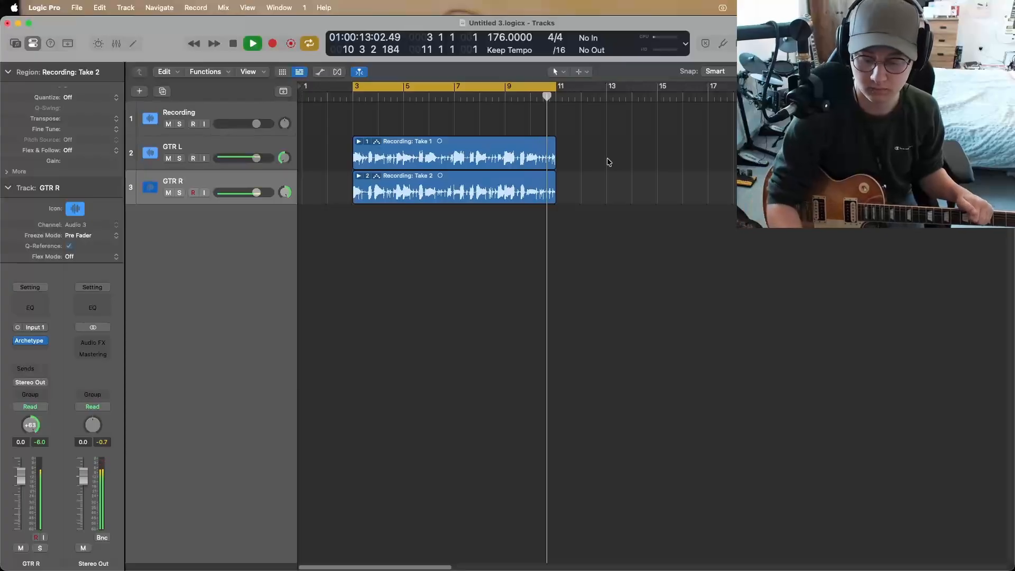
pyautogui.press('space')
# Add an audio track below GTR R for the lead guitar, and a software instrument track beneath it
pyautogui.doubleClick(231, 217)
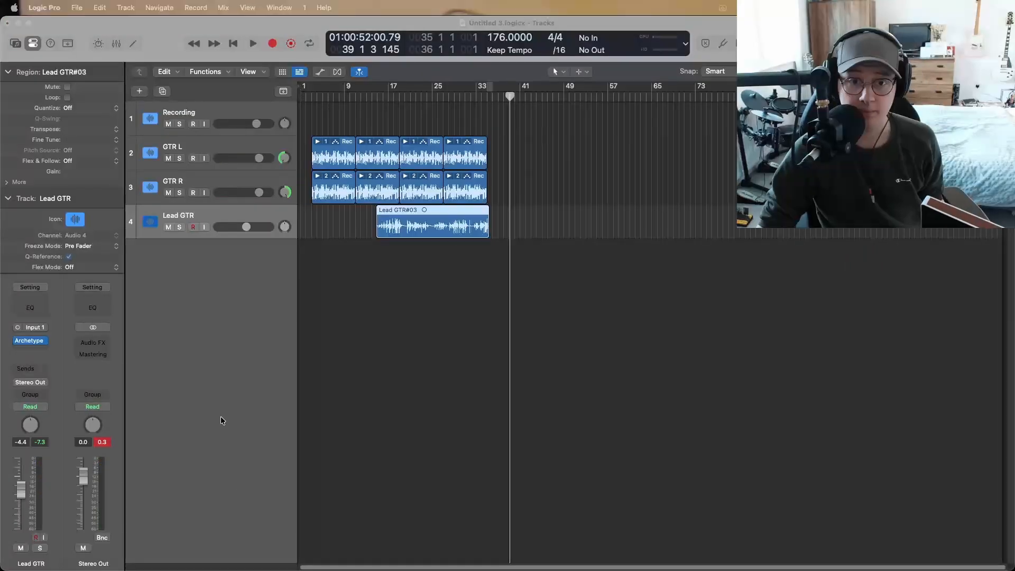
pyautogui.rightClick(222, 291)
pyautogui.click(245, 306)
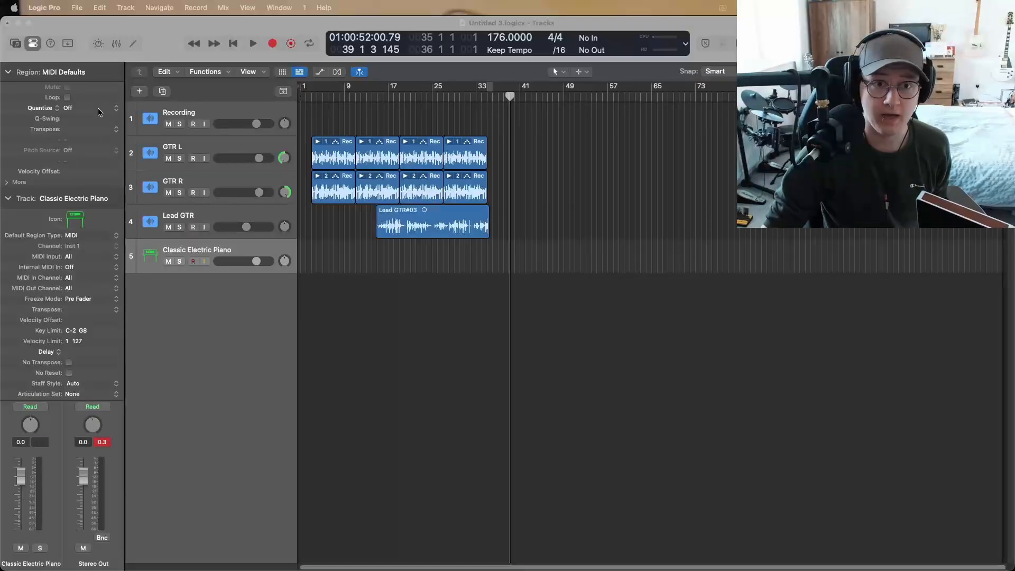
# Replace the new track's electric piano instrument with Kontakt 8, using the One Kit Wonder - Nu Metal drum kit
pyautogui.click(29, 198)
pyautogui.click(49, 316)
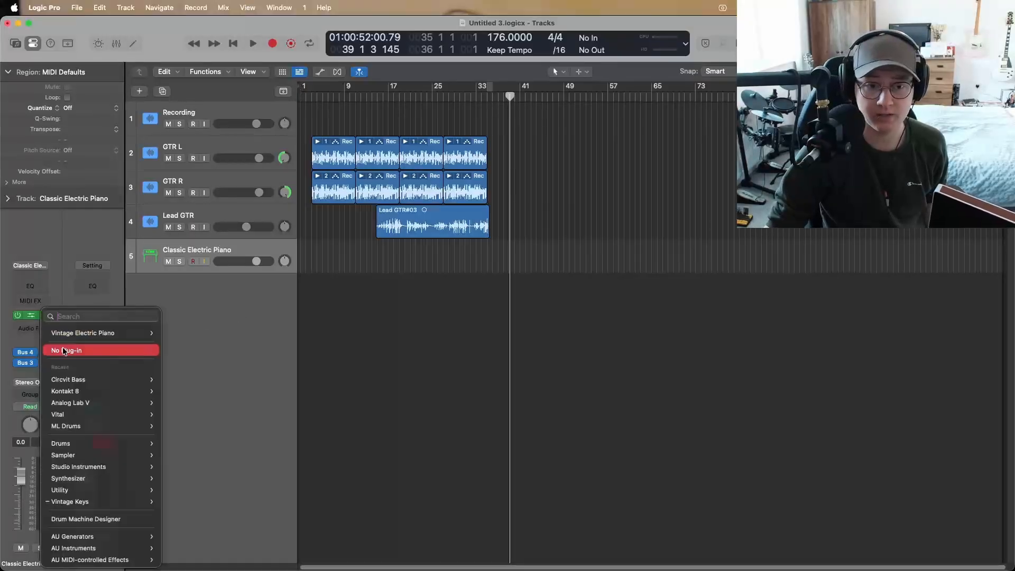
pyautogui.moveTo(116, 392)
pyautogui.click(175, 390)
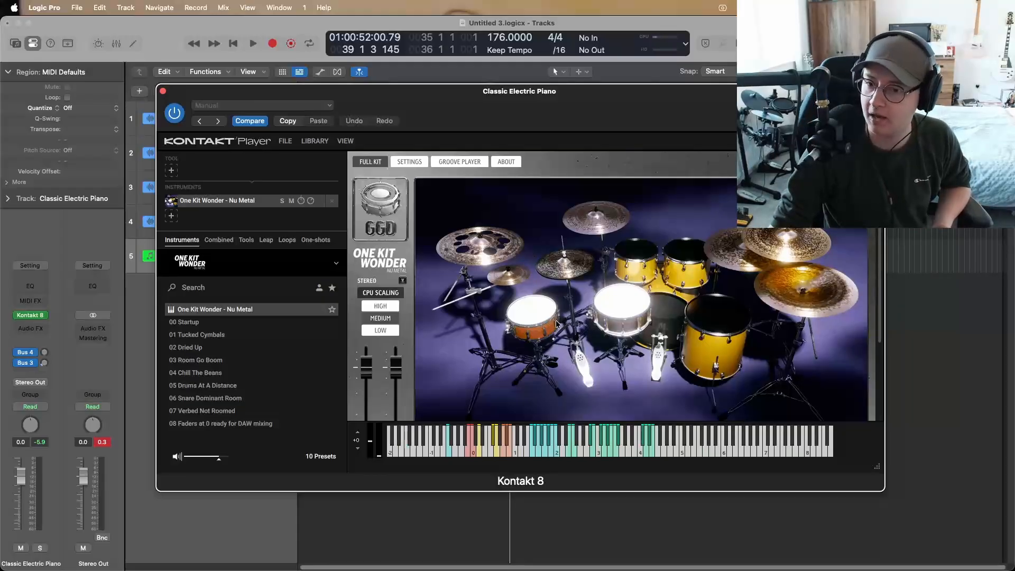
# Audition the snares, toms and other pieces of the One Kit Wonder drum kit
pyautogui.click(530, 320)
pyautogui.click(613, 306)
pyautogui.click(633, 253)
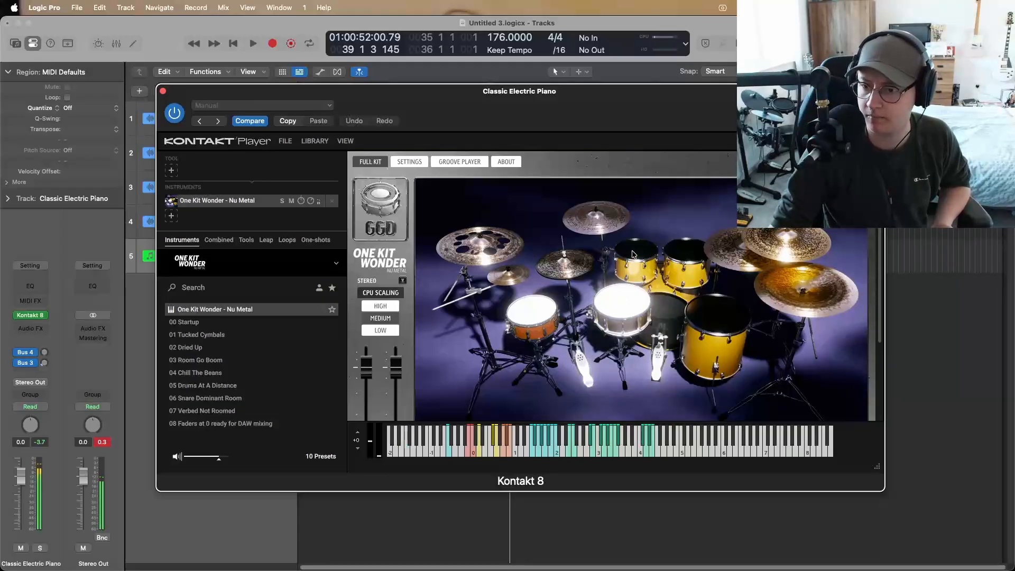
pyautogui.click(692, 253)
pyautogui.click(711, 310)
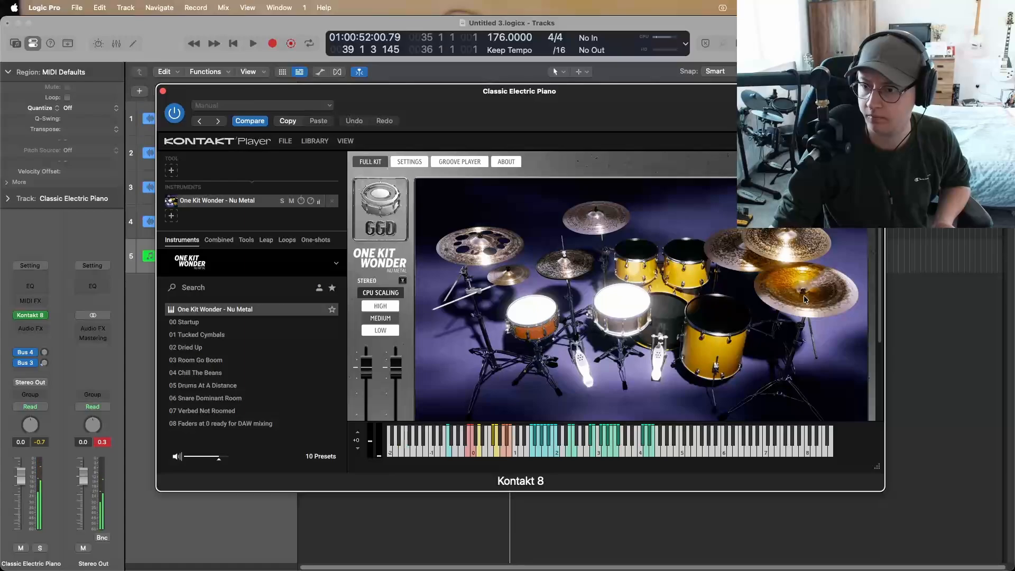
pyautogui.click(624, 225)
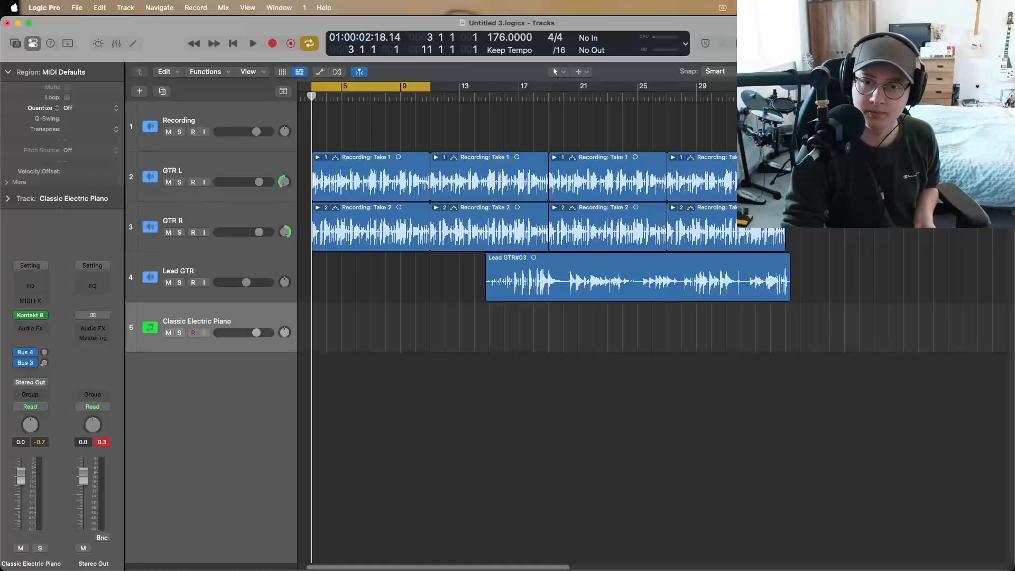
# Record a MIDI drum part on the Kontakt instrument track across the cycle from bar 3 to bar 11
pyautogui.press('space')
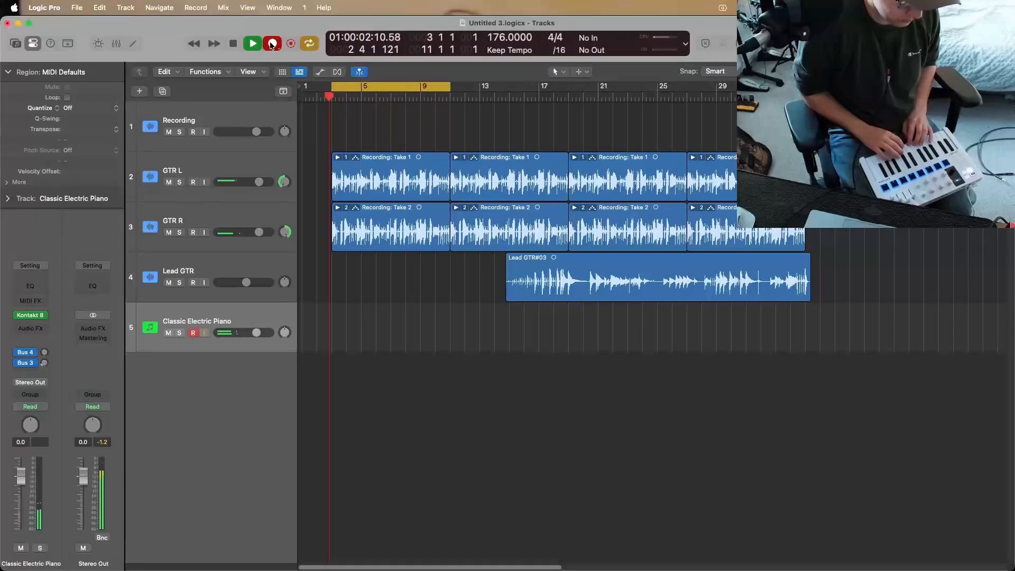
pyautogui.click(273, 44)
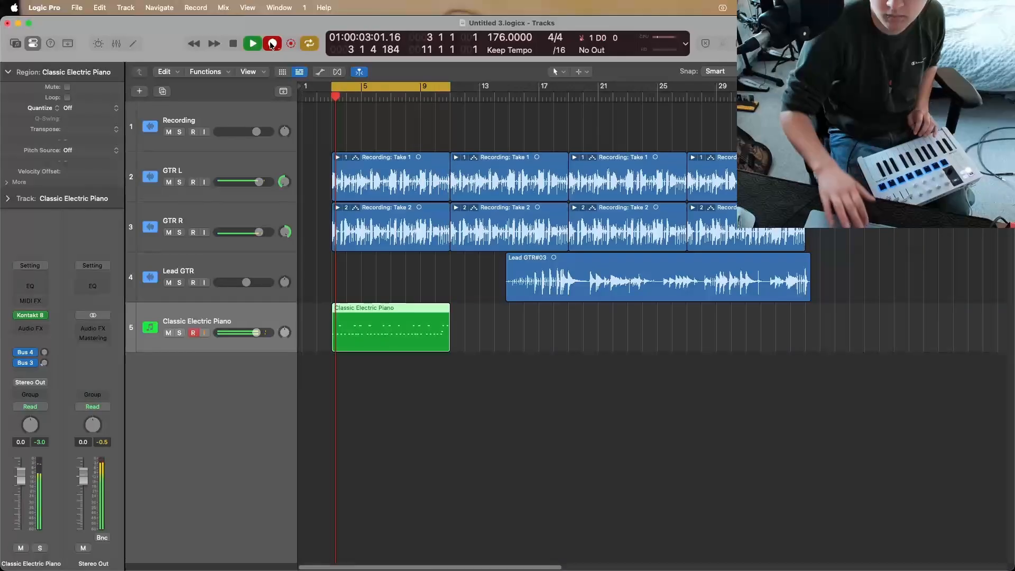
pyautogui.press('space')
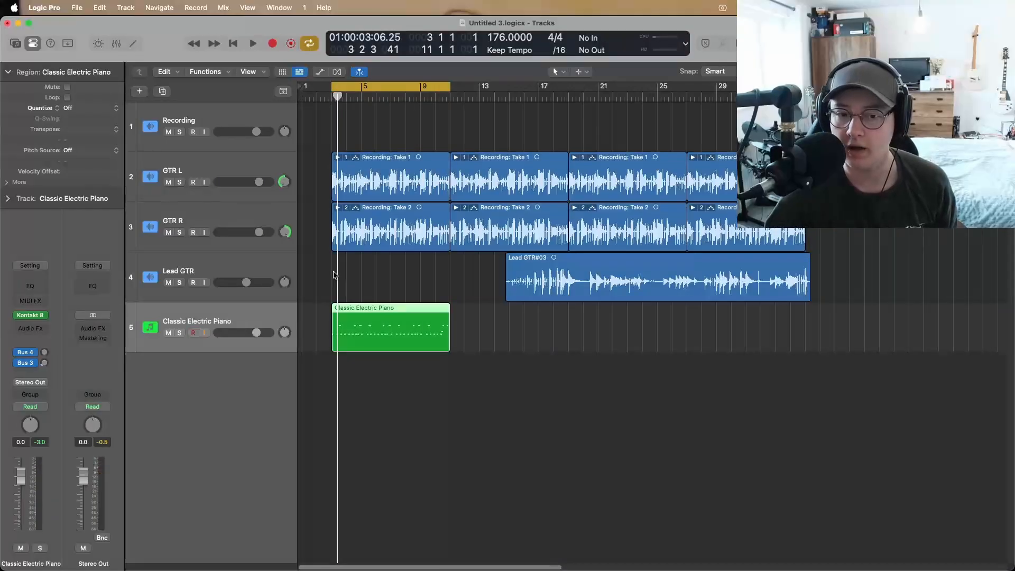
# Open the recorded drum region in the Piano Roll, select all of its notes and play it back with the guitars
pyautogui.doubleClick(373, 334)
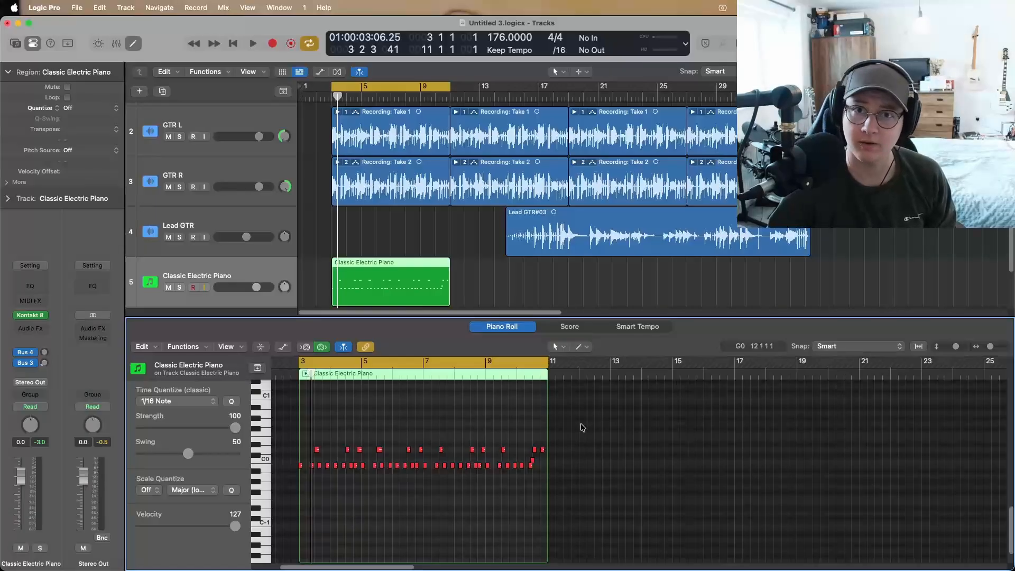
pyautogui.moveTo(582, 427); pyautogui.dragTo(284, 491)
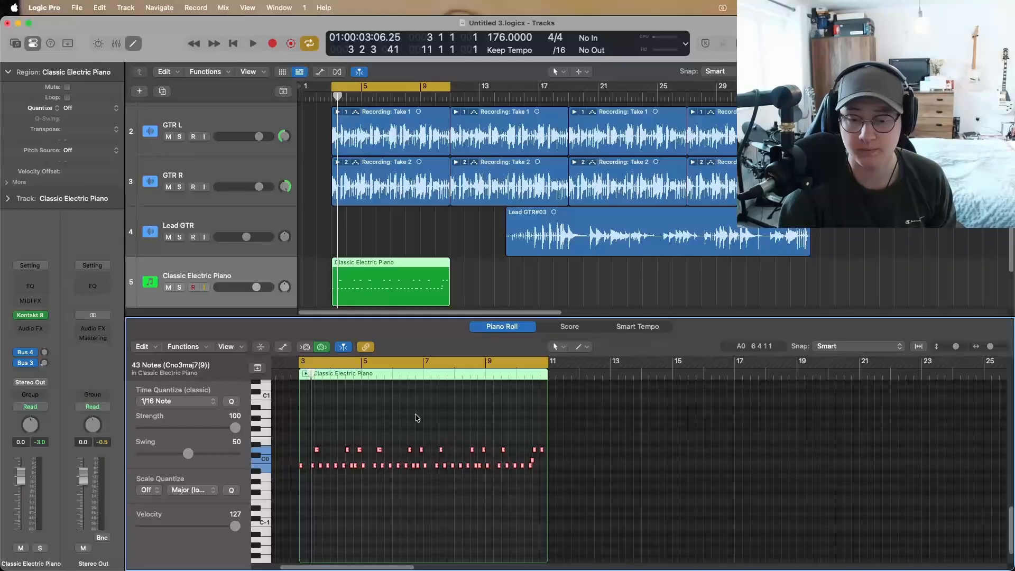
pyautogui.press('space')
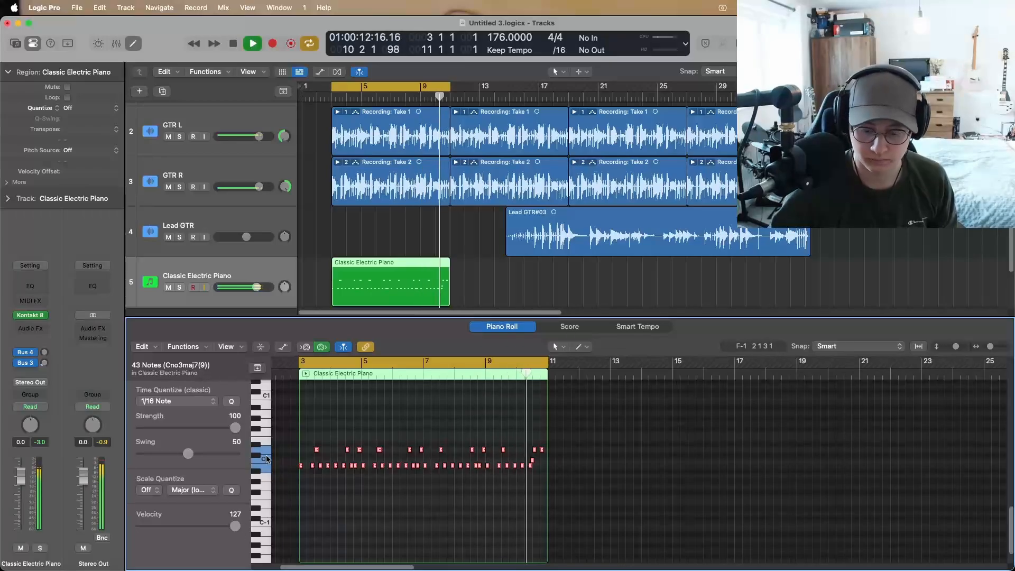
pyautogui.press('space')
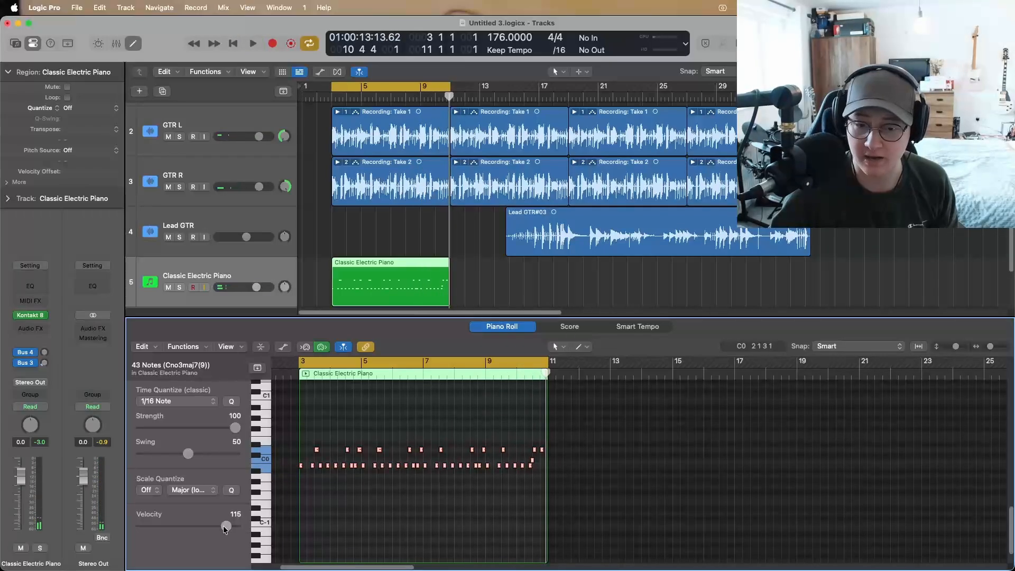
# Record a second pass of drum hits over the existing drum region, from bar 3 to bar 11
pyautogui.click(332, 98)
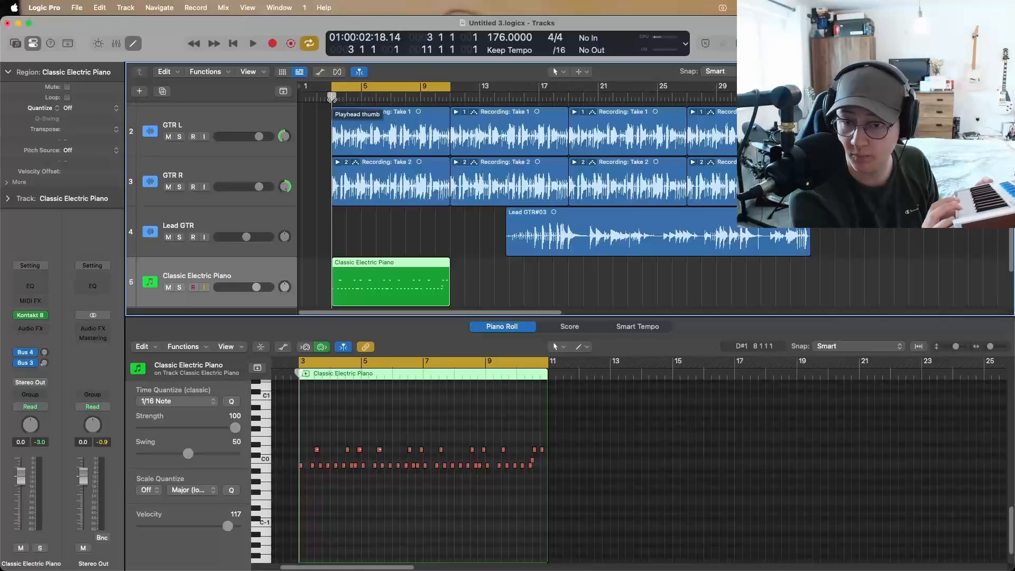
pyautogui.press('r')
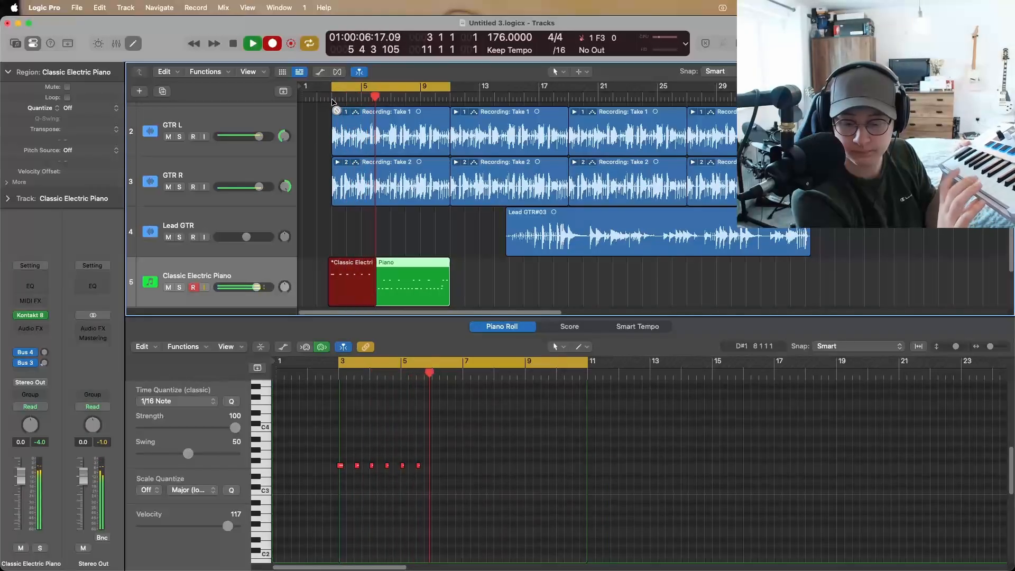
pyautogui.press('space')
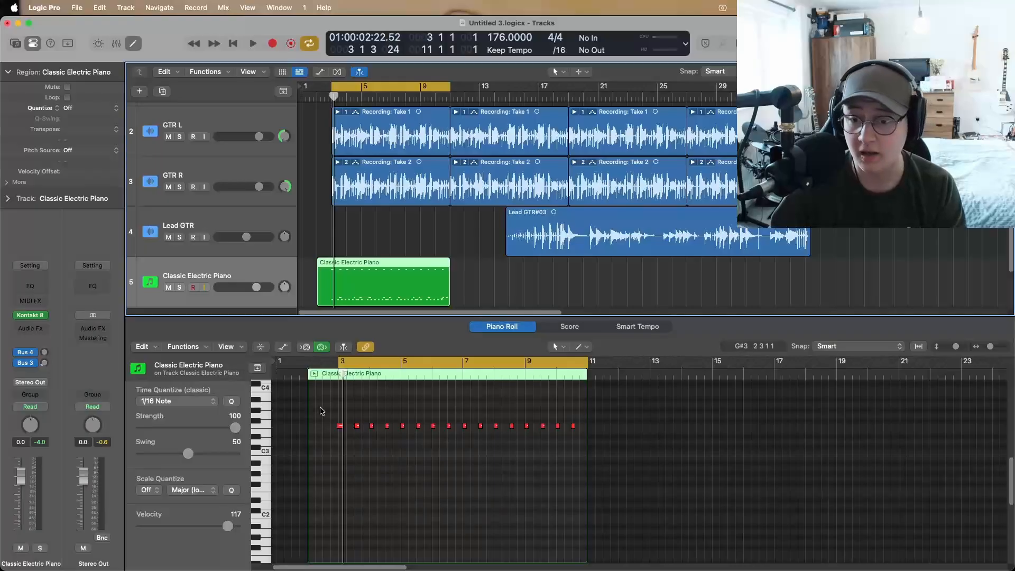
# Select all the newly recorded high-pitched drum hits in the Piano Roll and quantize them to 1/16 notes
pyautogui.scroll(2, 323, 412)
pyautogui.moveTo(326, 443); pyautogui.dragTo(601, 483)
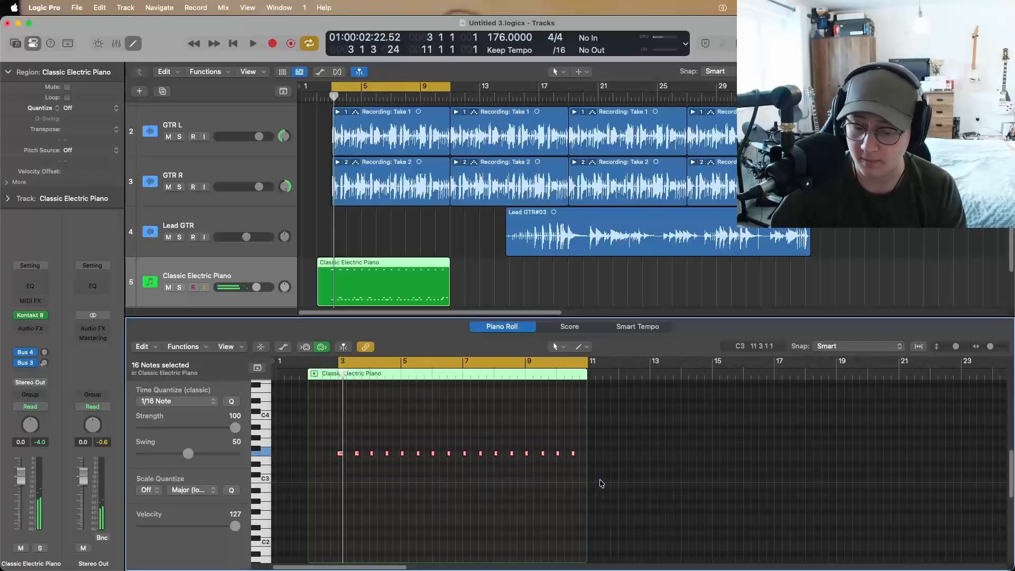
pyautogui.click(327, 464)
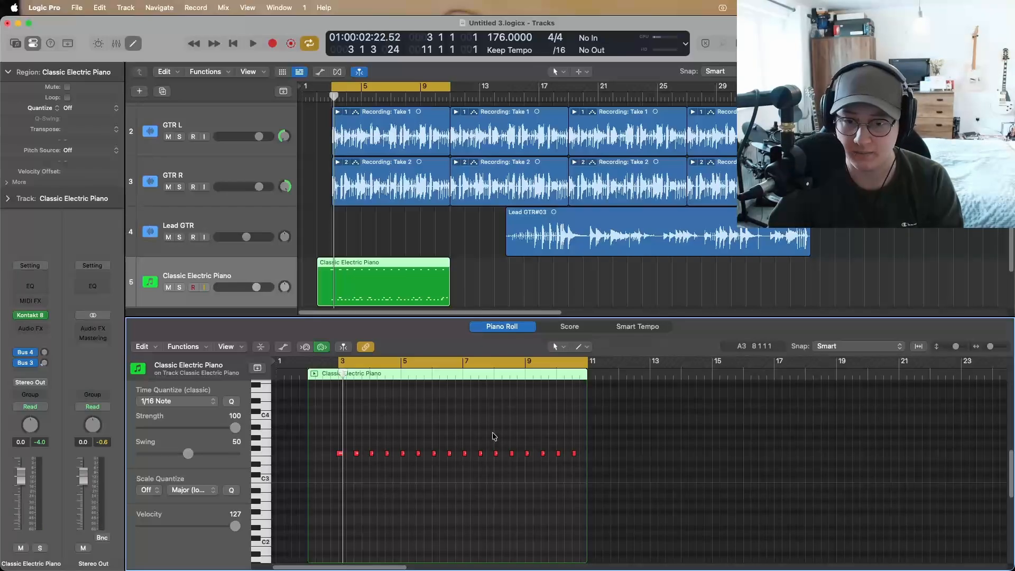
# Move the first of the new drum hits onto the start of bar 3 and play the part back
pyautogui.press('space')
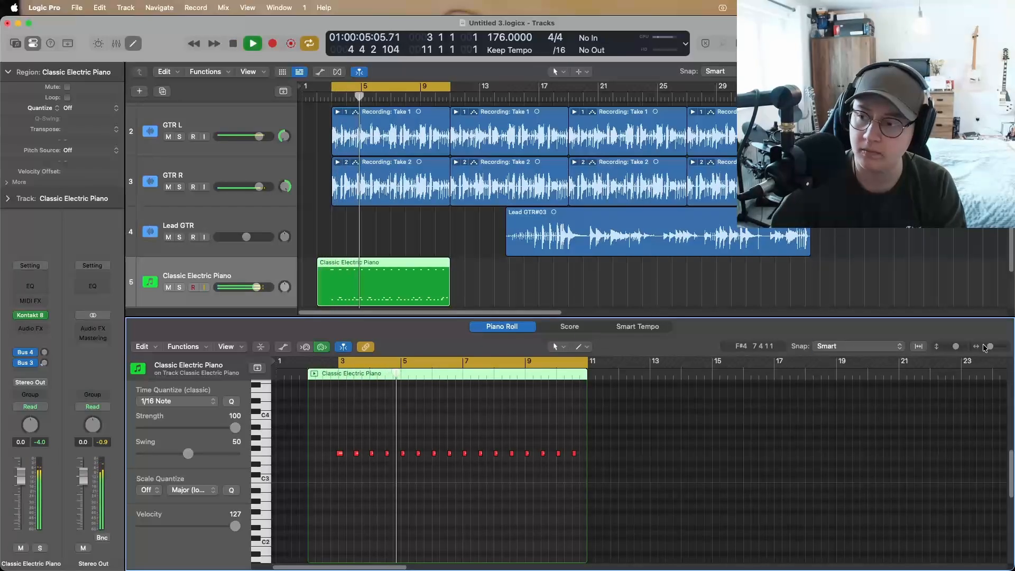
pyautogui.moveTo(984, 347); pyautogui.dragTo(994, 347)
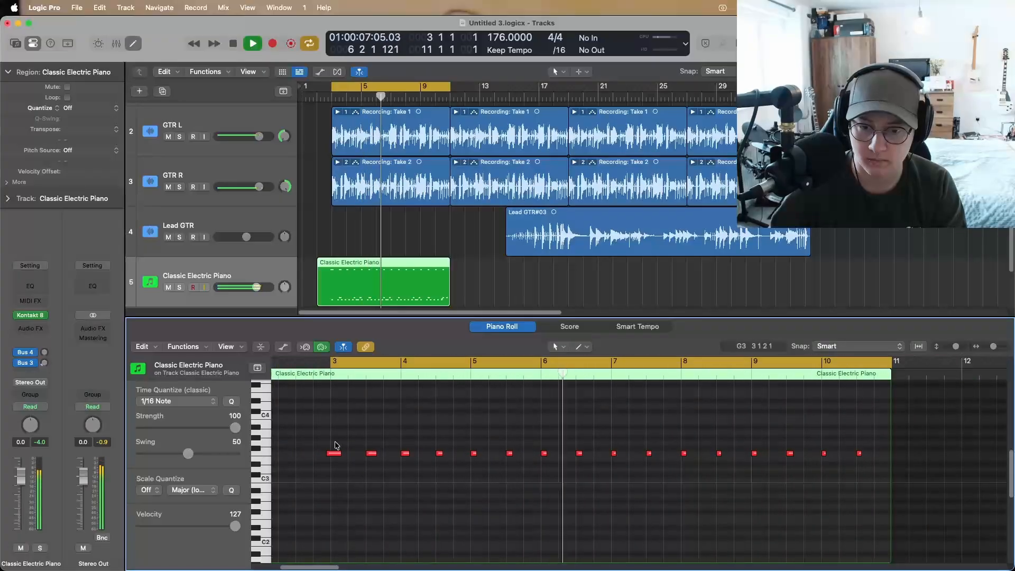
pyautogui.moveTo(334, 454); pyautogui.dragTo(337, 458)
pyautogui.click(416, 477)
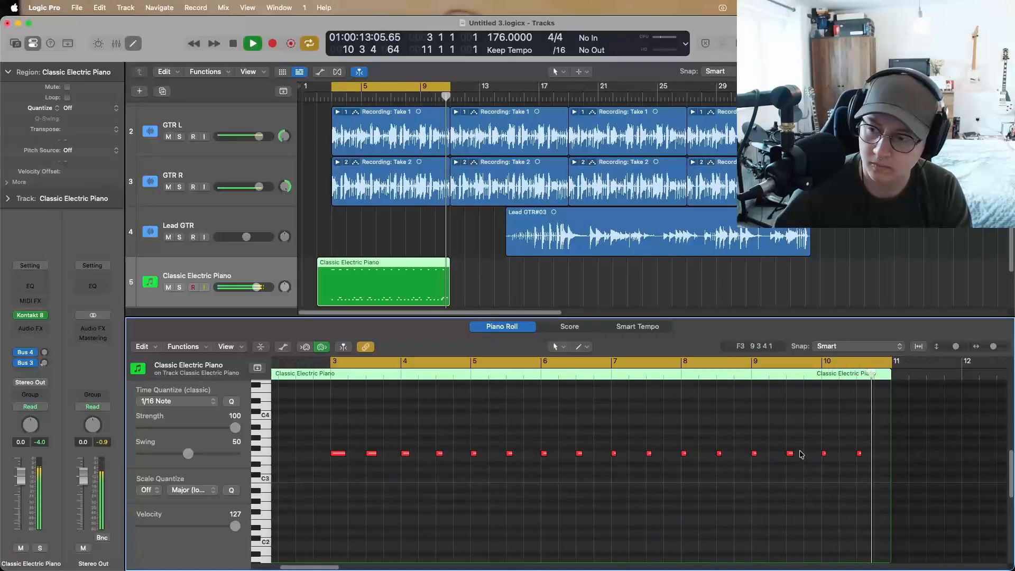
pyautogui.press('space')
pyautogui.click(337, 454)
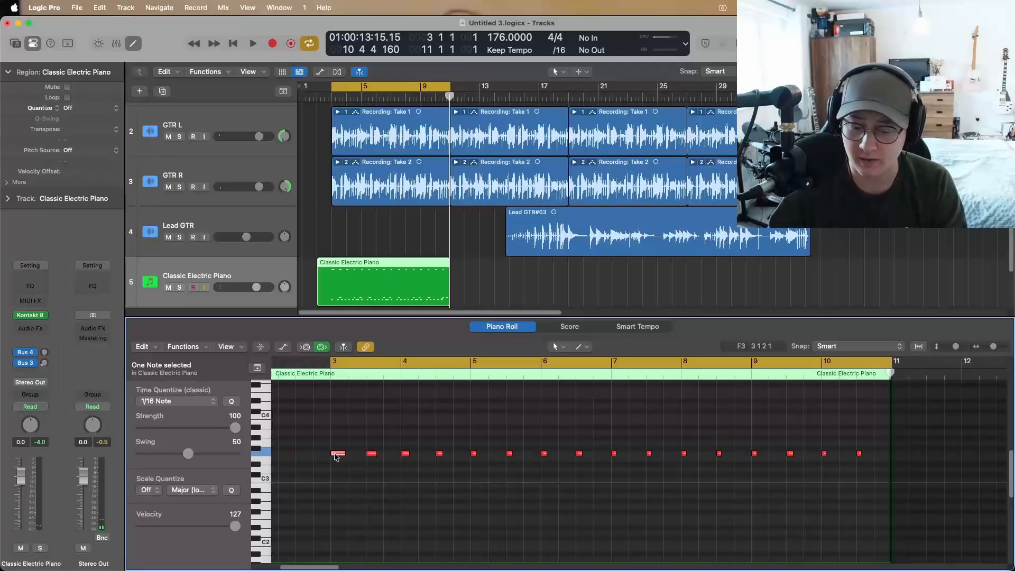
pyautogui.moveTo(335, 456); pyautogui.dragTo(336, 466)
pyautogui.press('space')
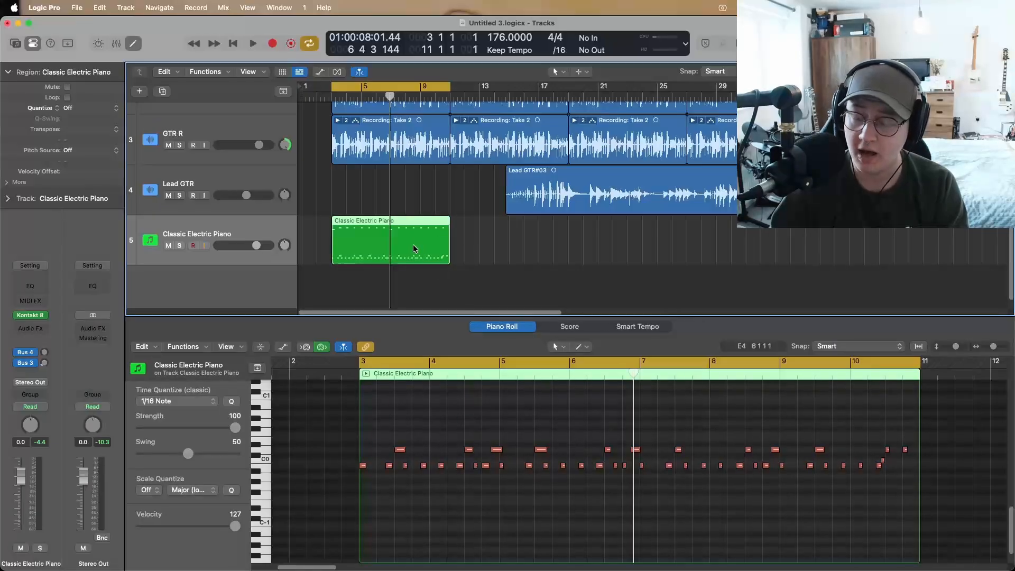
# Copy the eight-bar drum region to bars 11, 19 and 27 so the drums run under all the guitars
pyautogui.moveTo(414, 245); pyautogui.dragTo(535, 258)
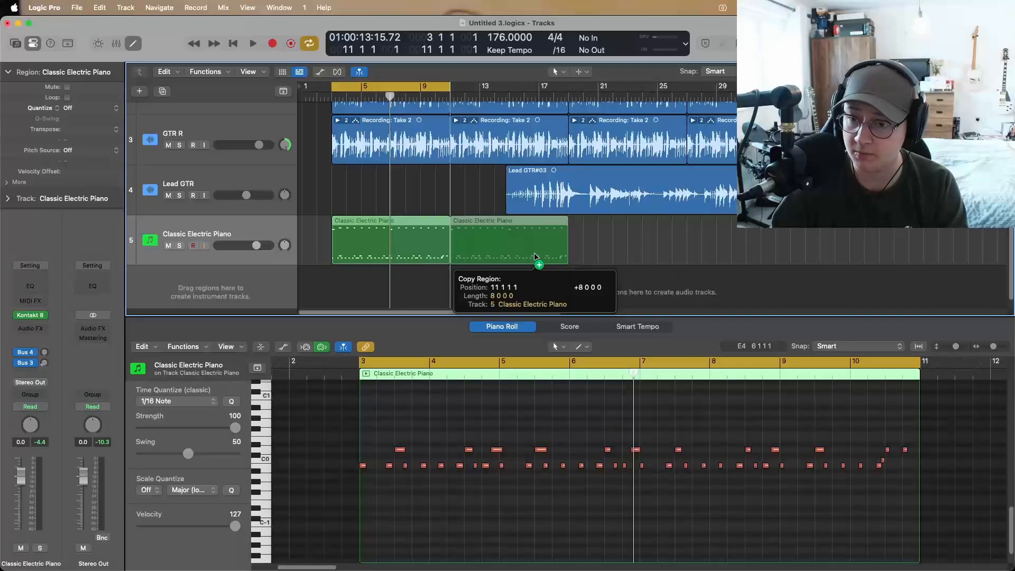
pyautogui.moveTo(535, 254); pyautogui.dragTo(536, 255)
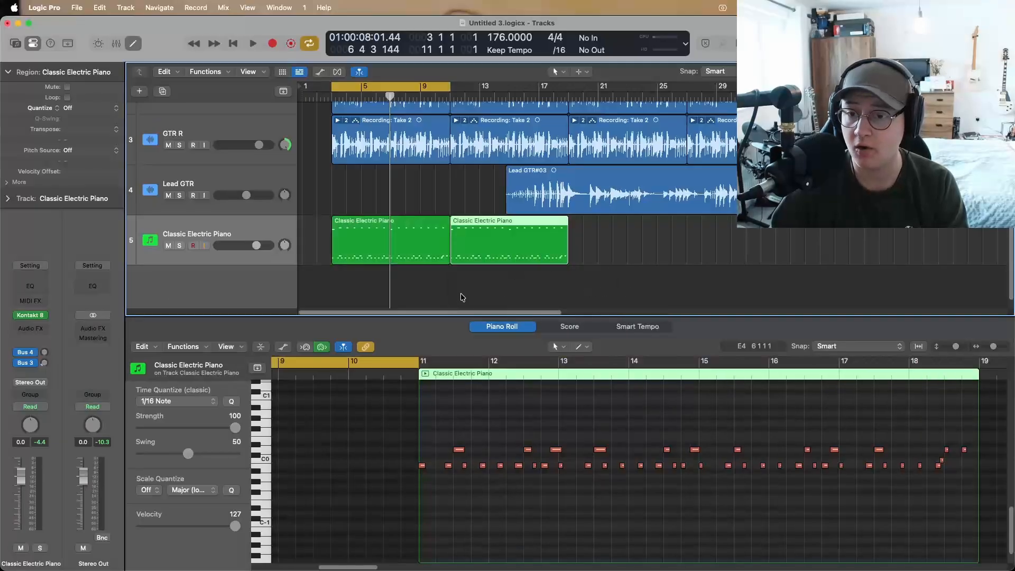
pyautogui.moveTo(473, 246); pyautogui.dragTo(725, 238)
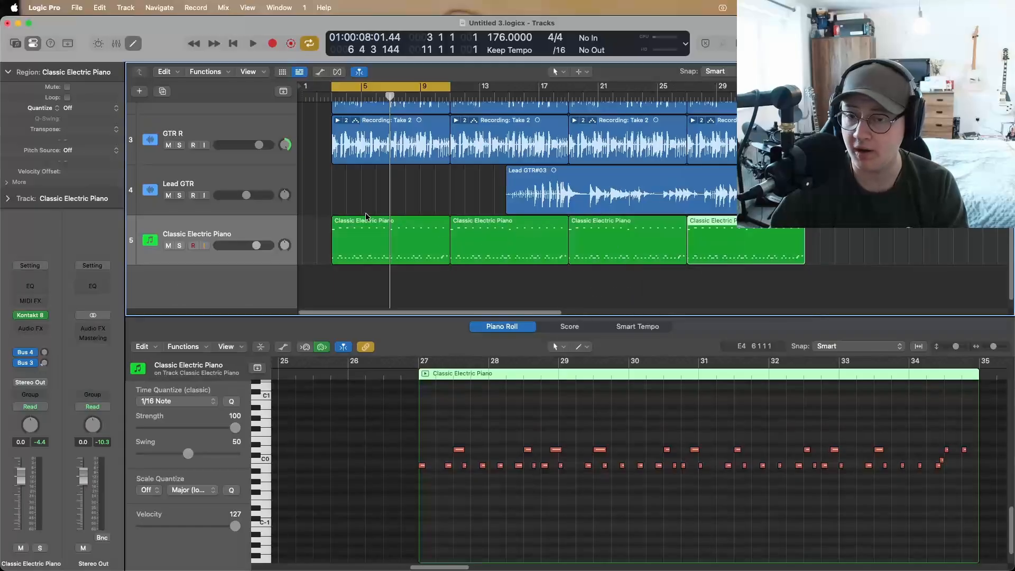
# Turn off cycle mode and play the full arrangement from bar 3 with the repeated drums
pyautogui.scroll(-1, 366, 213)
pyautogui.scroll(4, 395, 207)
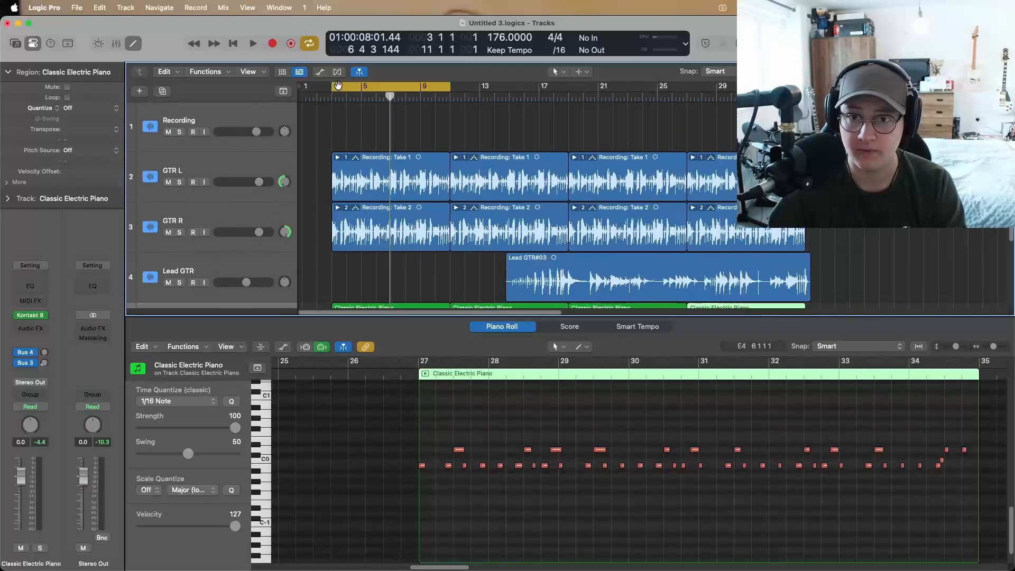
pyautogui.click(338, 86)
pyautogui.click(330, 97)
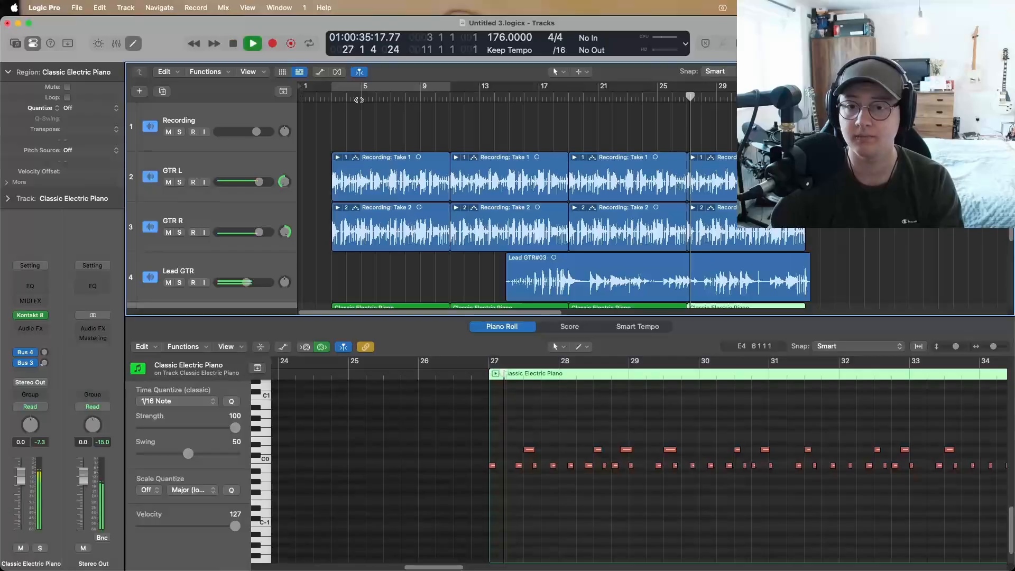
pyautogui.scroll(-3, 567, 176)
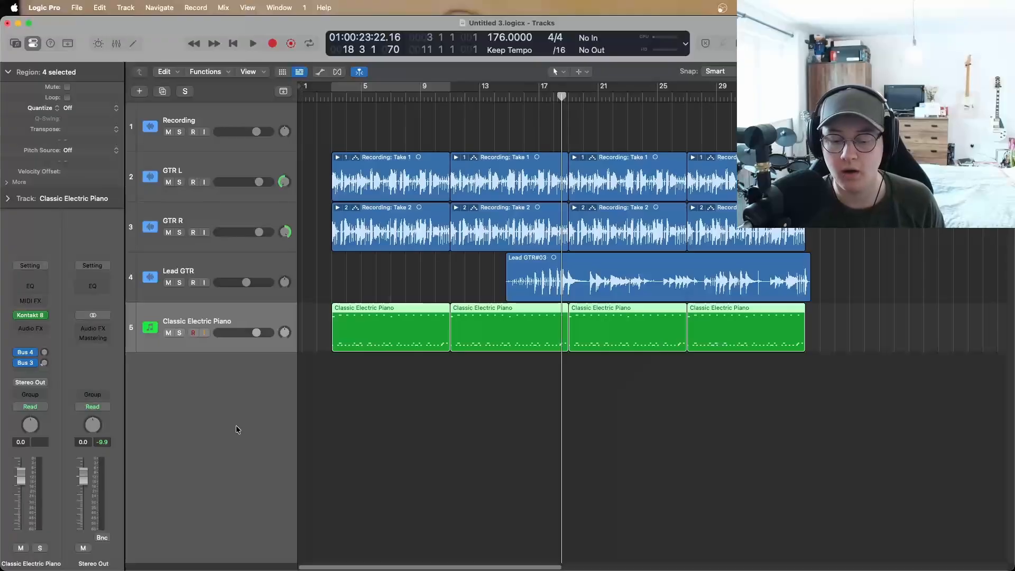
# Add a software instrument track below the drums and load Circvit Bass in stereo as its instrument
pyautogui.rightClick(218, 408)
pyautogui.click(242, 425)
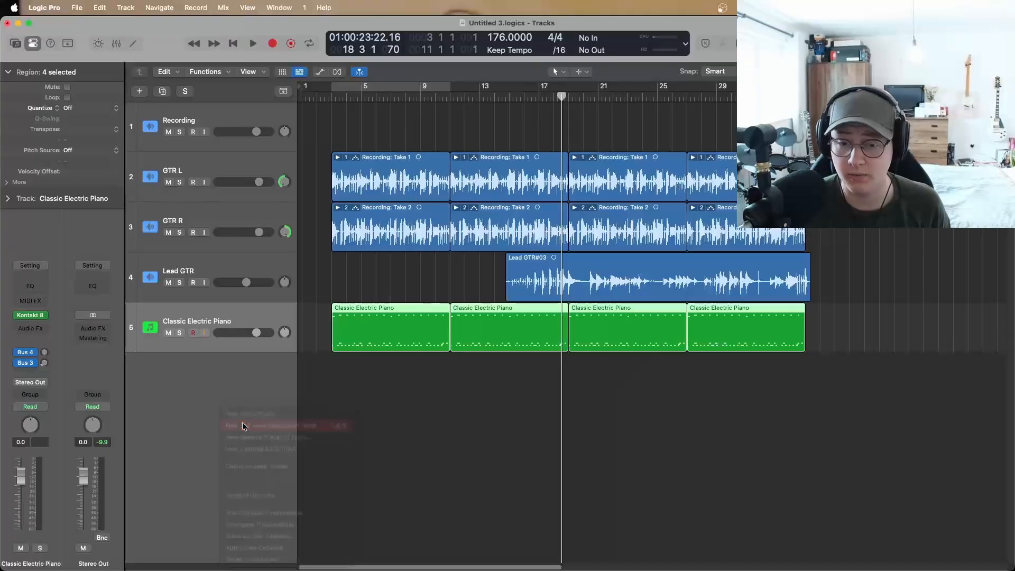
pyautogui.click(46, 316)
pyautogui.moveTo(96, 385)
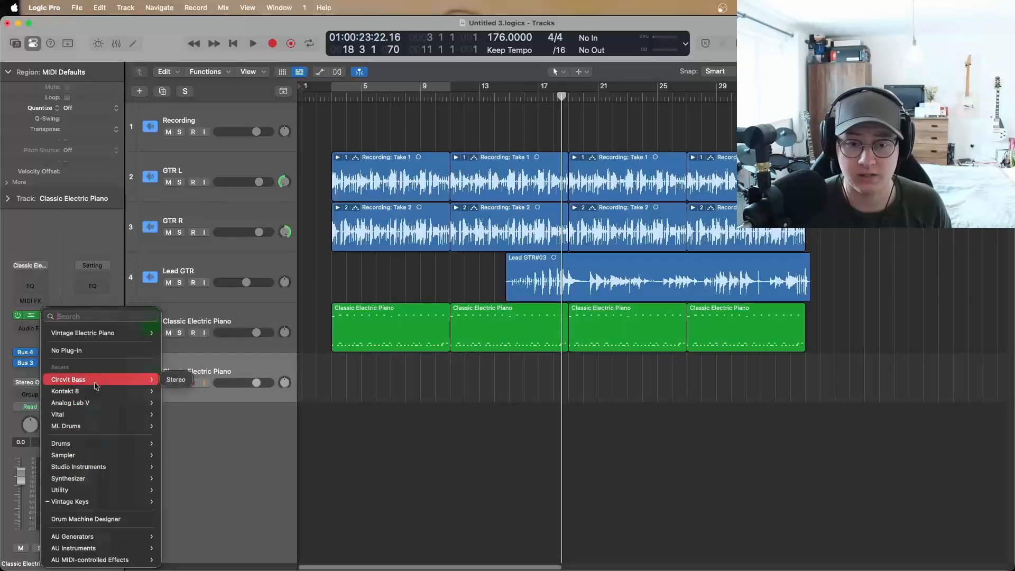
pyautogui.click(174, 379)
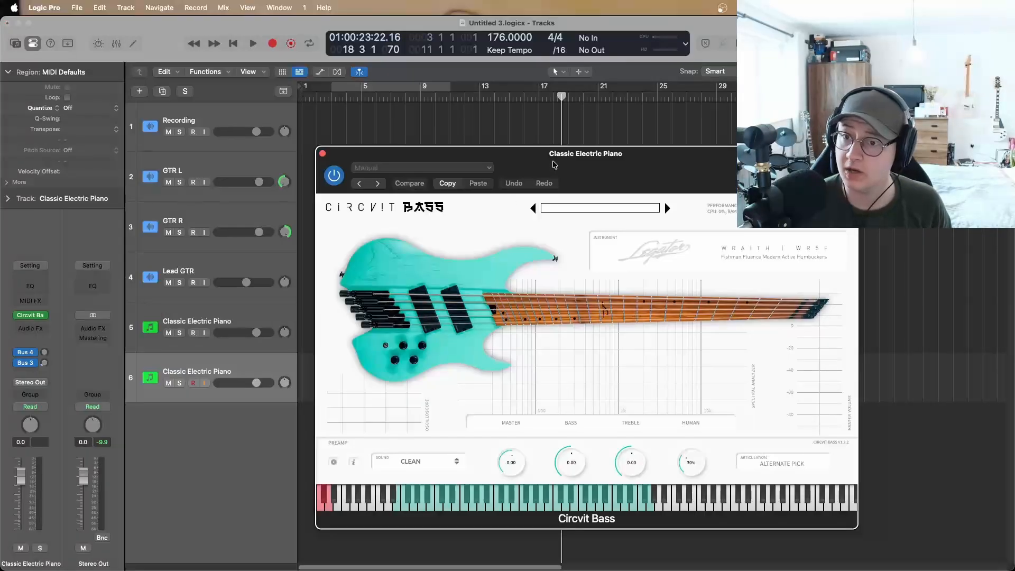
pyautogui.moveTo(608, 169); pyautogui.dragTo(535, 134)
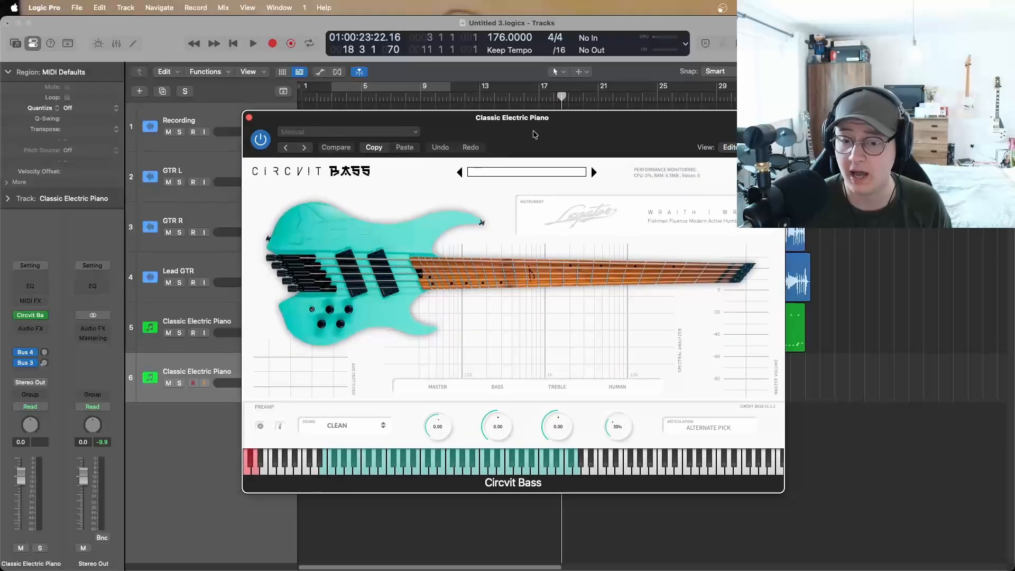
# Set Circvit Bass to the Crunch sound with bass 1.74, treble -2.81 dB and human 54%, and close its window
pyautogui.click(342, 429)
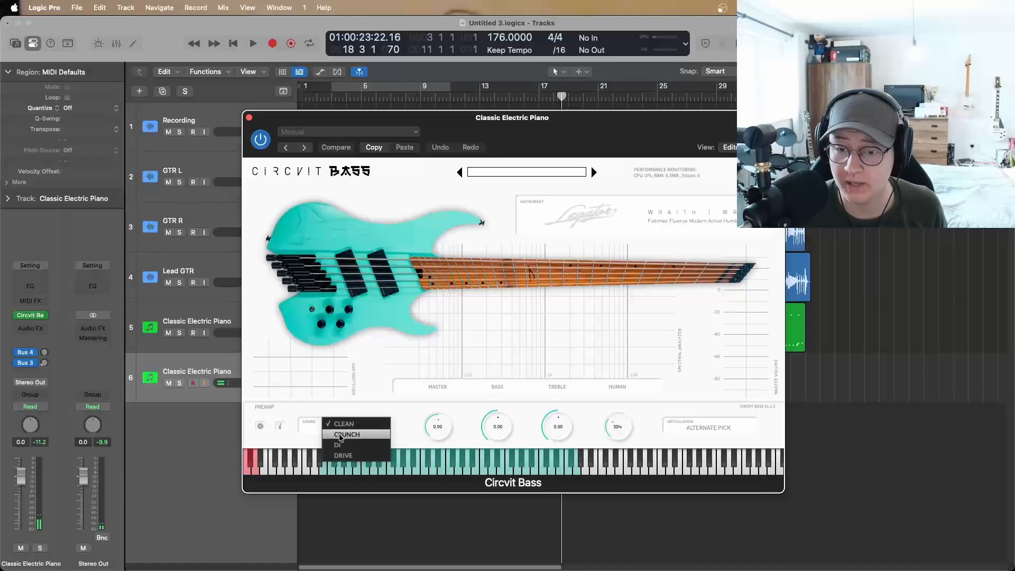
pyautogui.click(346, 435)
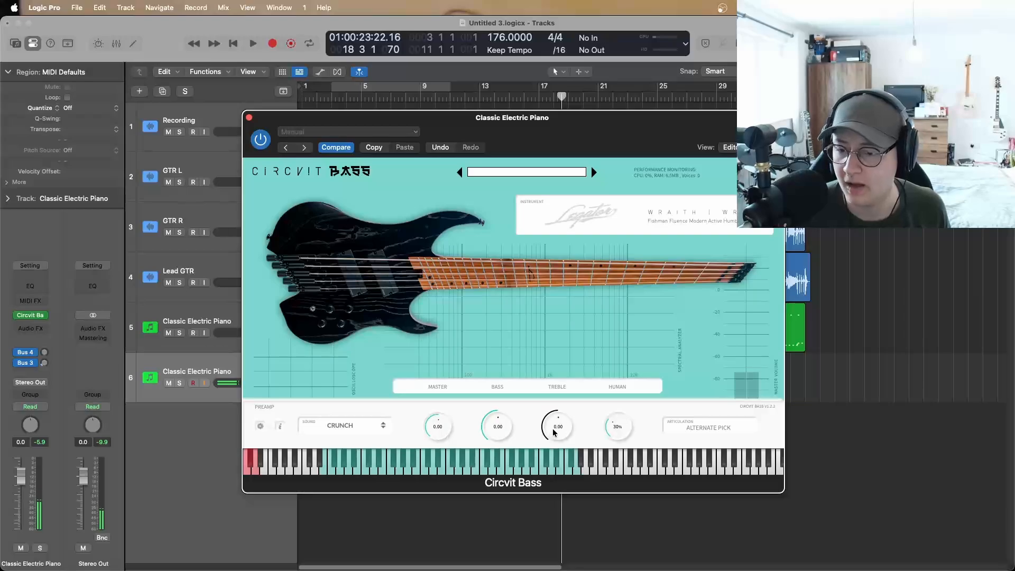
pyautogui.moveTo(555, 432)
pyautogui.mouseDown()
pyautogui.moveTo(554, 447)
pyautogui.moveTo(556, 431)
pyautogui.mouseUp()
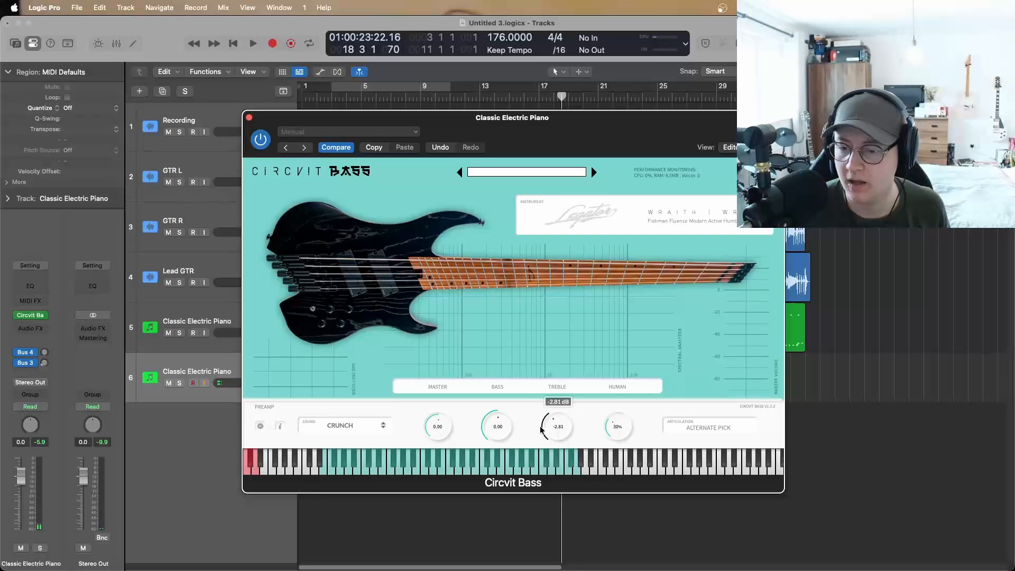
pyautogui.moveTo(625, 427)
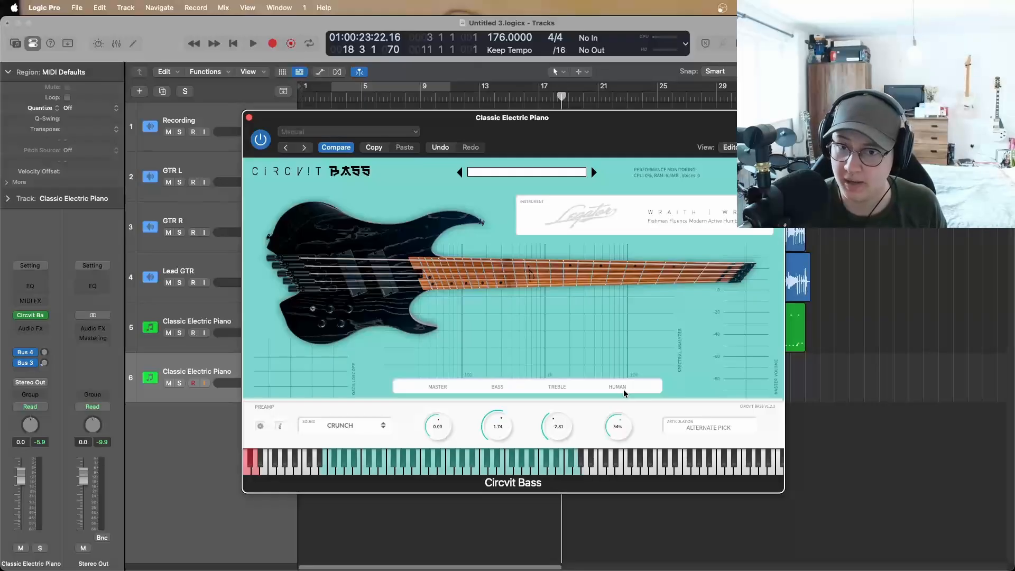
pyautogui.press('super+w')
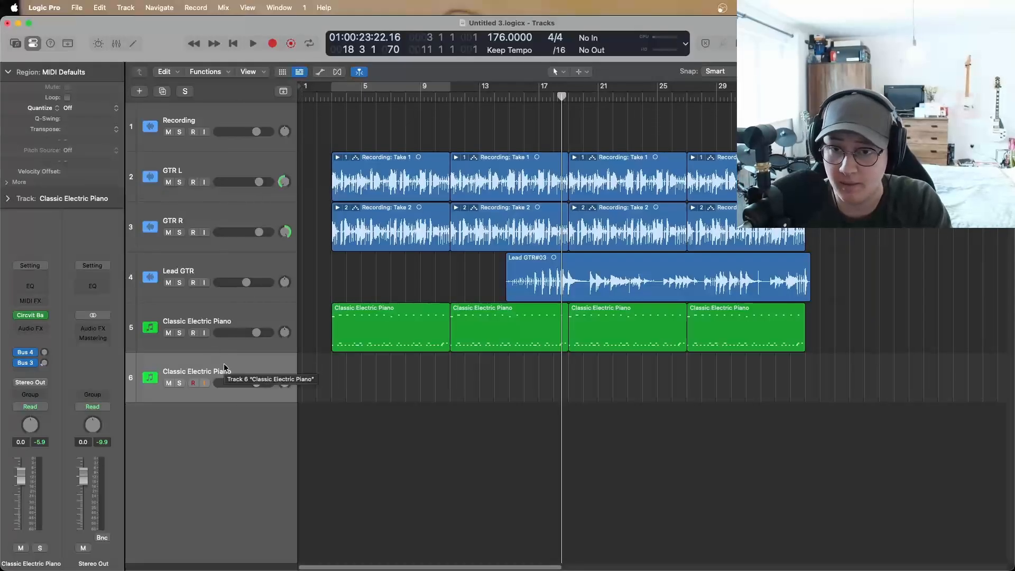
# Solo GTR L, GTR R and the bass track, and lower both rhythm guitars' volume, with GTR L at -6.4 dB
pyautogui.click(281, 166)
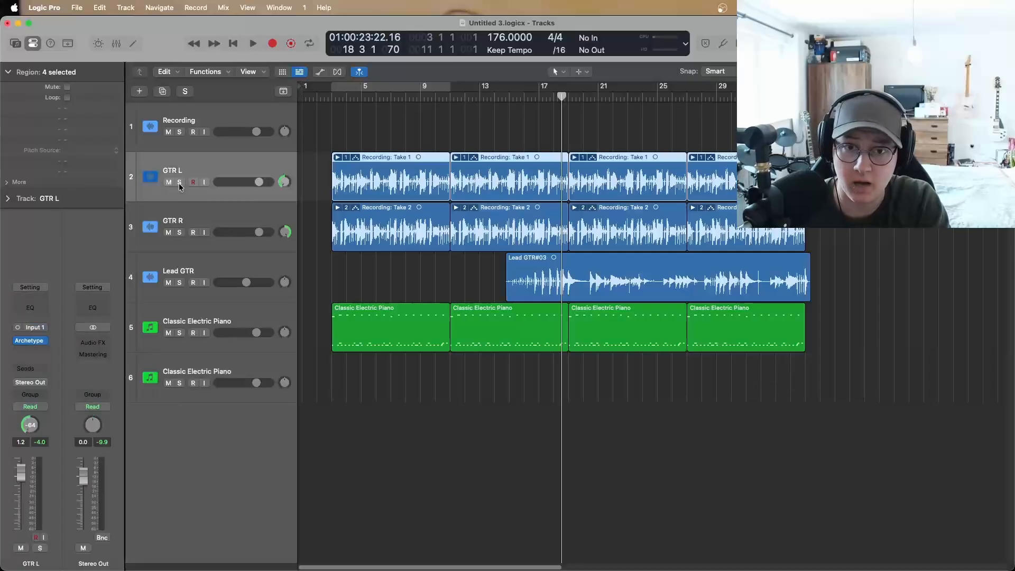
pyautogui.click(179, 182)
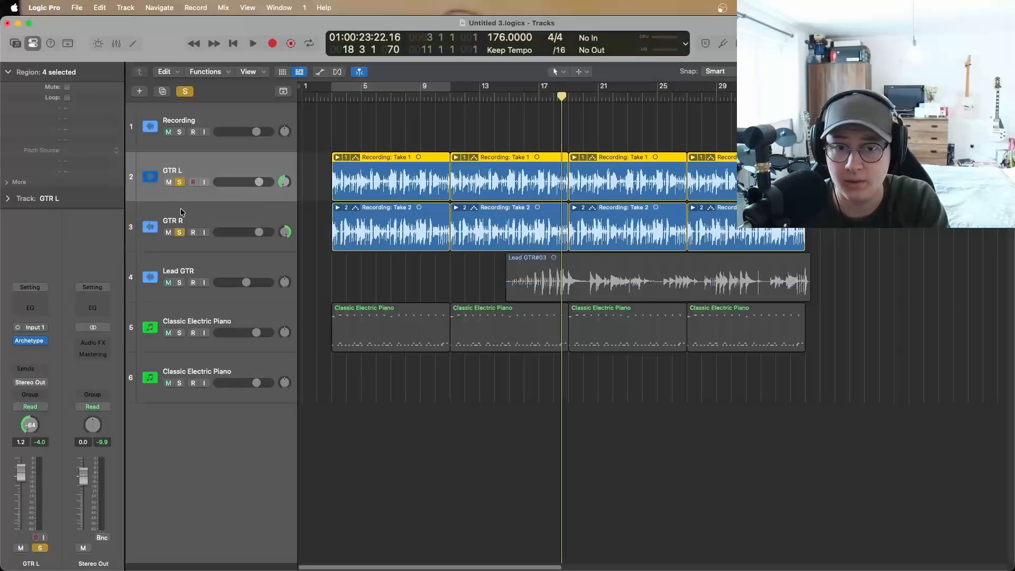
pyautogui.moveTo(258, 181); pyautogui.dragTo(241, 182)
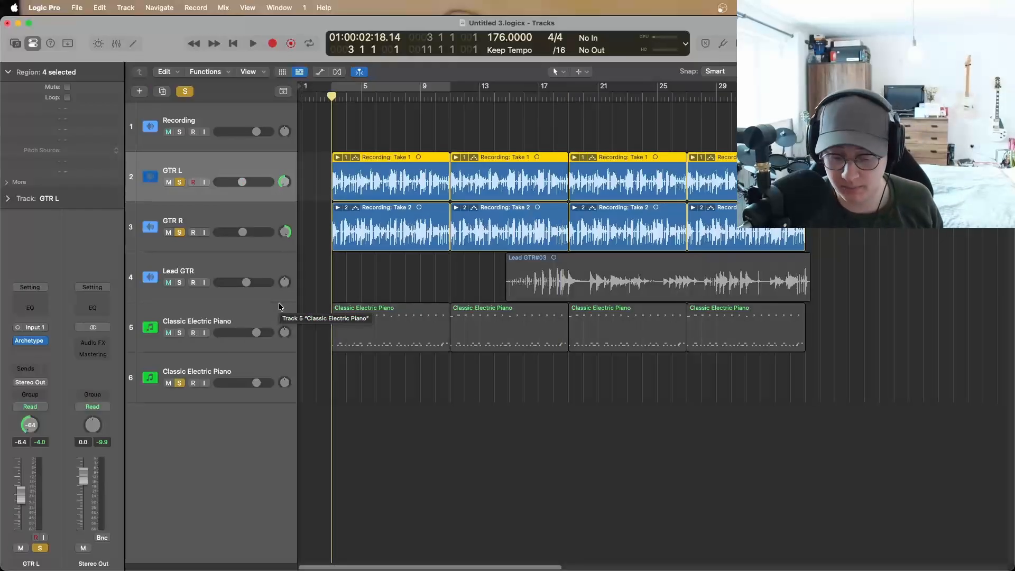
# Play the soloed guitars from bar 3 and rehearse a bass line on the Circvit Bass track
pyautogui.press('space')
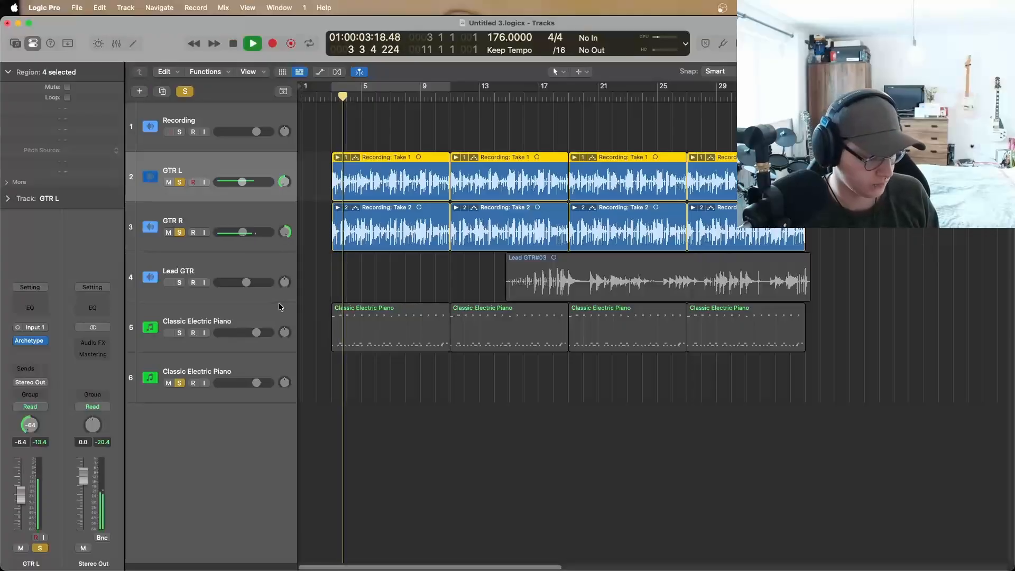
pyautogui.click(284, 376)
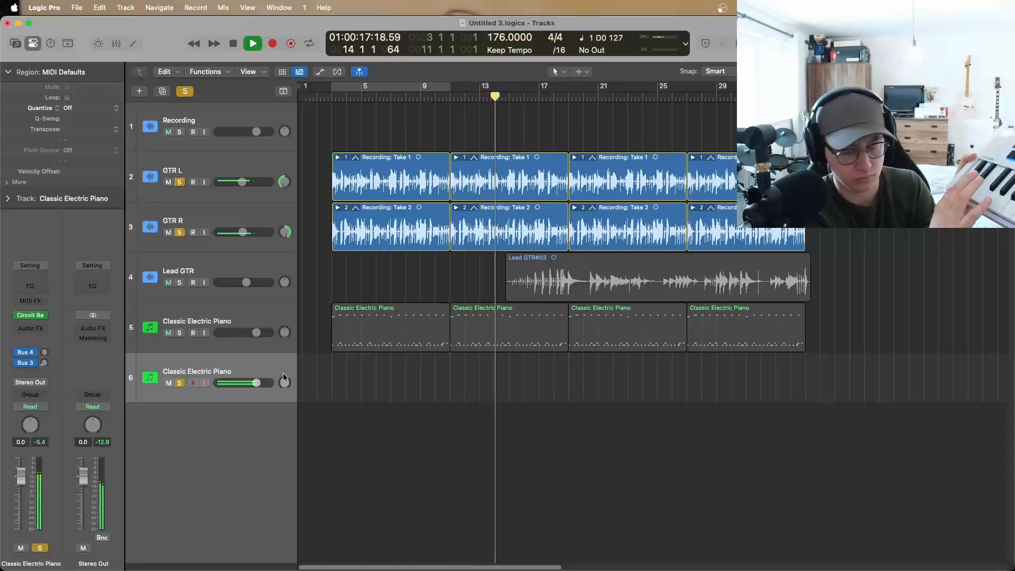
pyautogui.press('space')
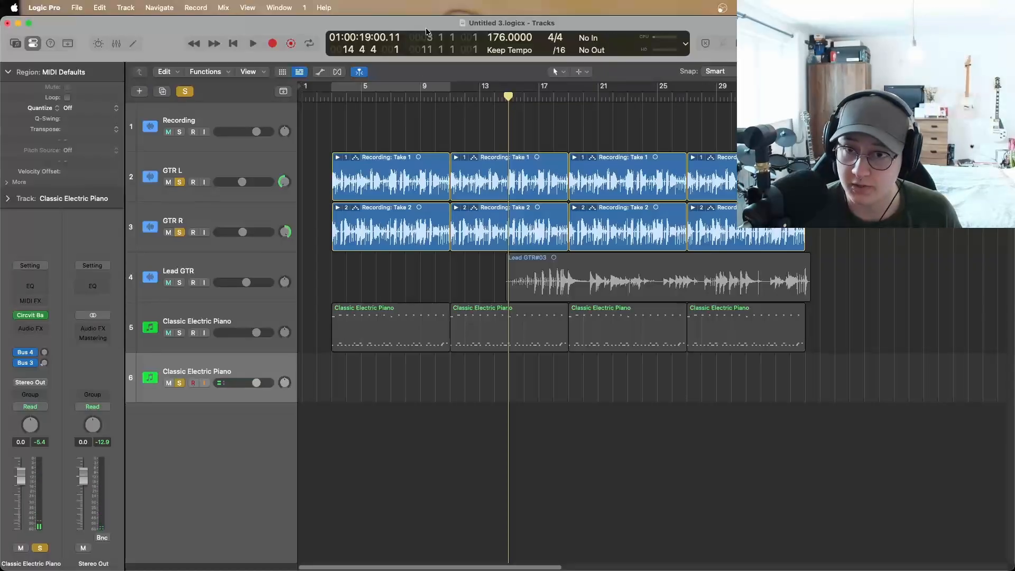
# Turn cycle mode back on and record the bass line on the Circvit Bass track from bar 3 to bar 11
pyautogui.click(416, 86)
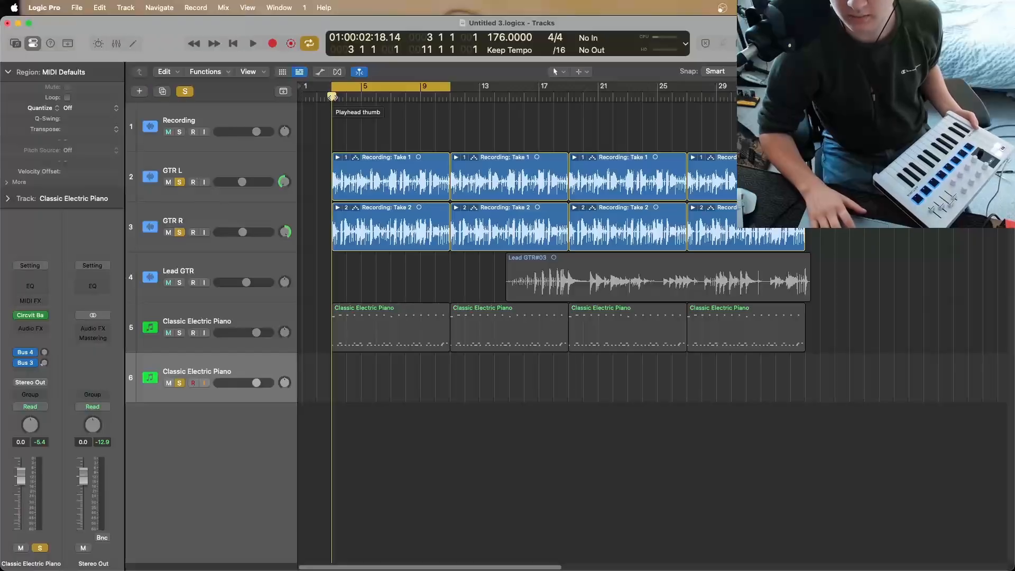
pyautogui.press('r')
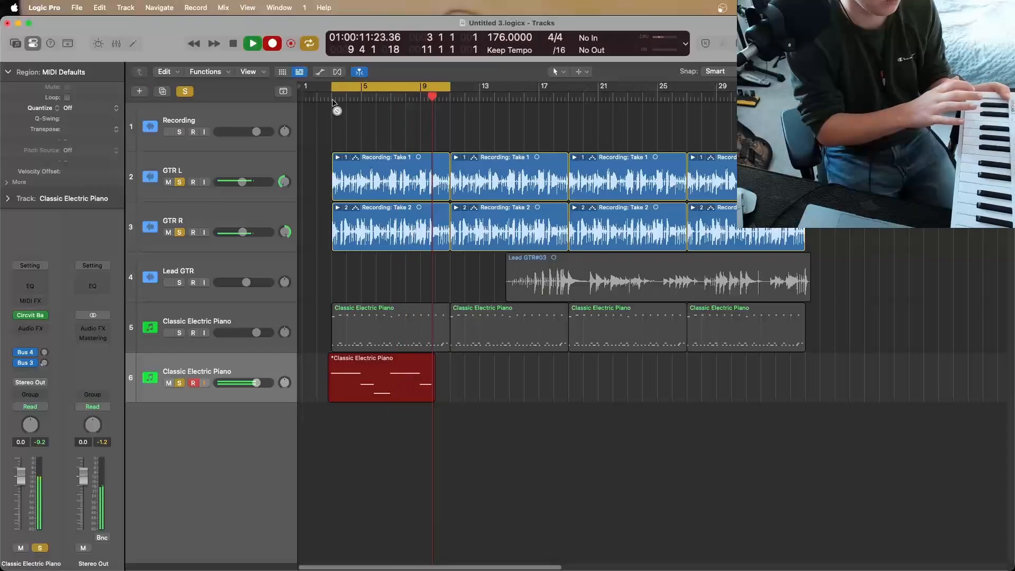
pyautogui.press('space')
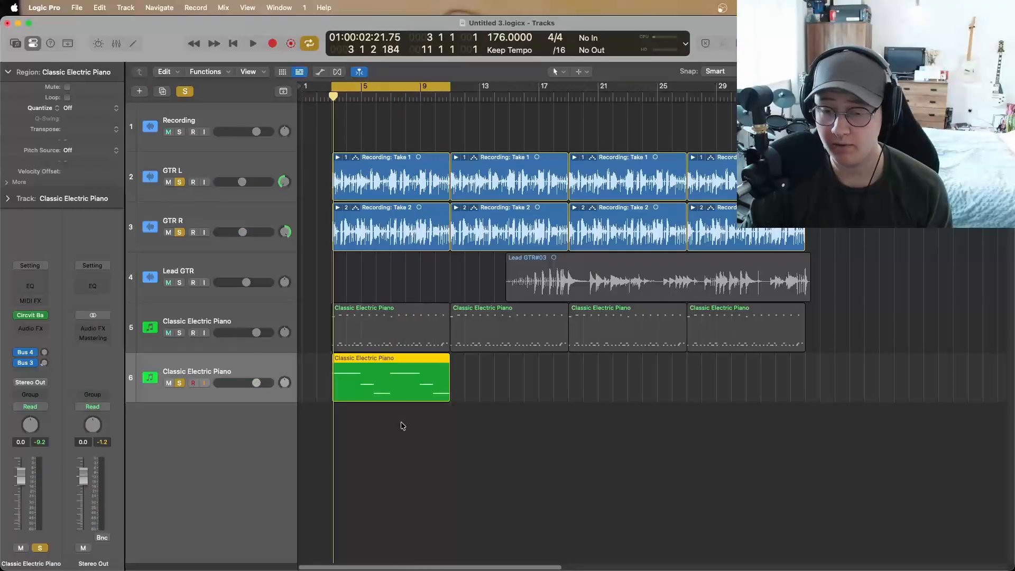
pyautogui.click(403, 430)
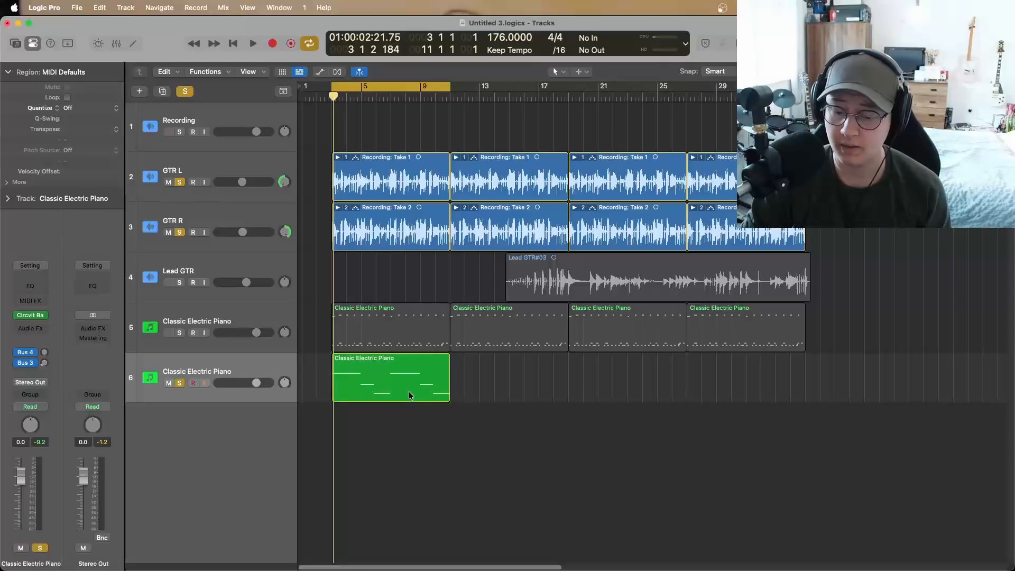
# Open the recorded bass region in the Piano Roll, select all its notes and raise their velocity to 127
pyautogui.doubleClick(403, 373)
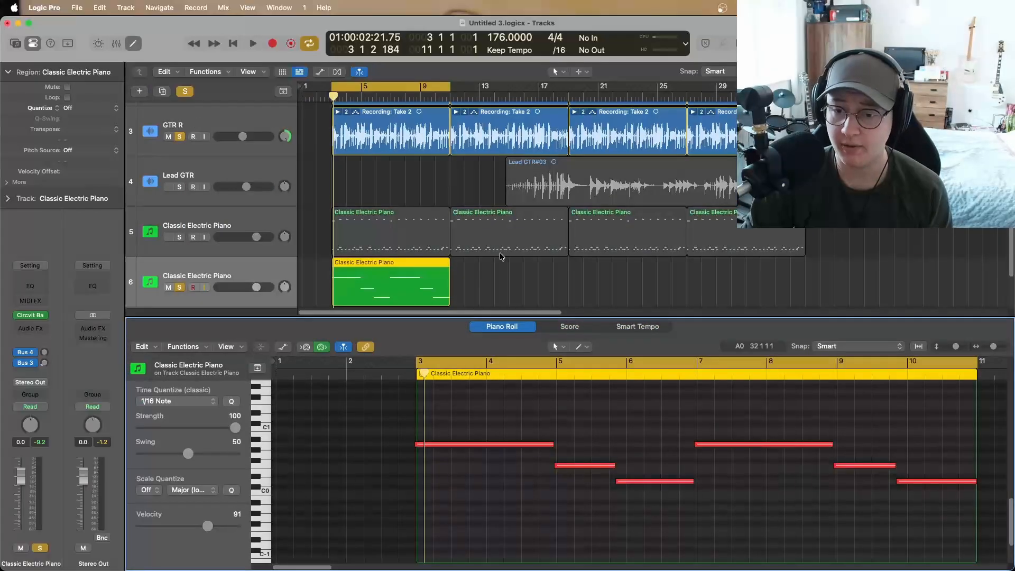
pyautogui.moveTo(378, 413); pyautogui.dragTo(743, 493)
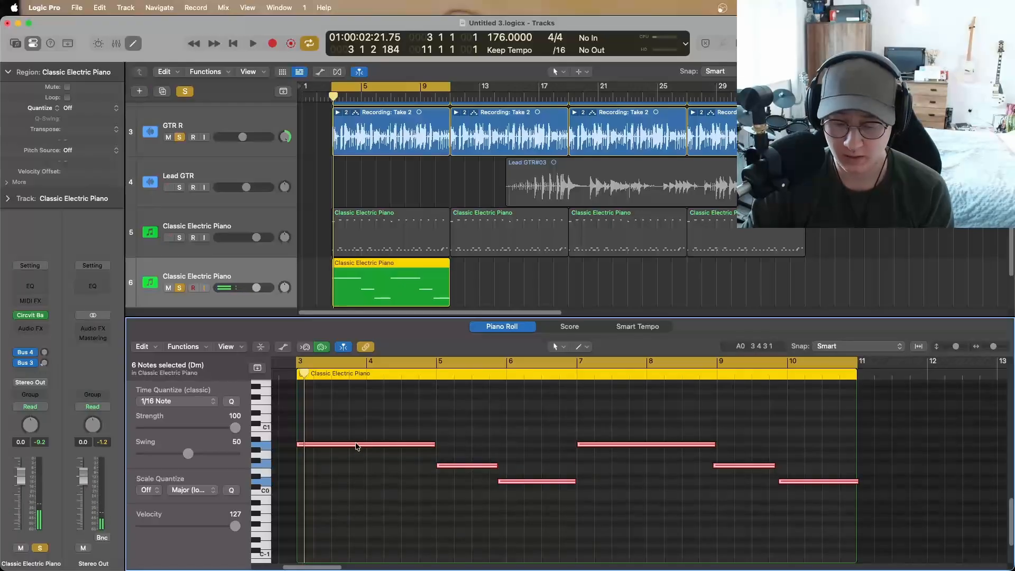
pyautogui.press('space')
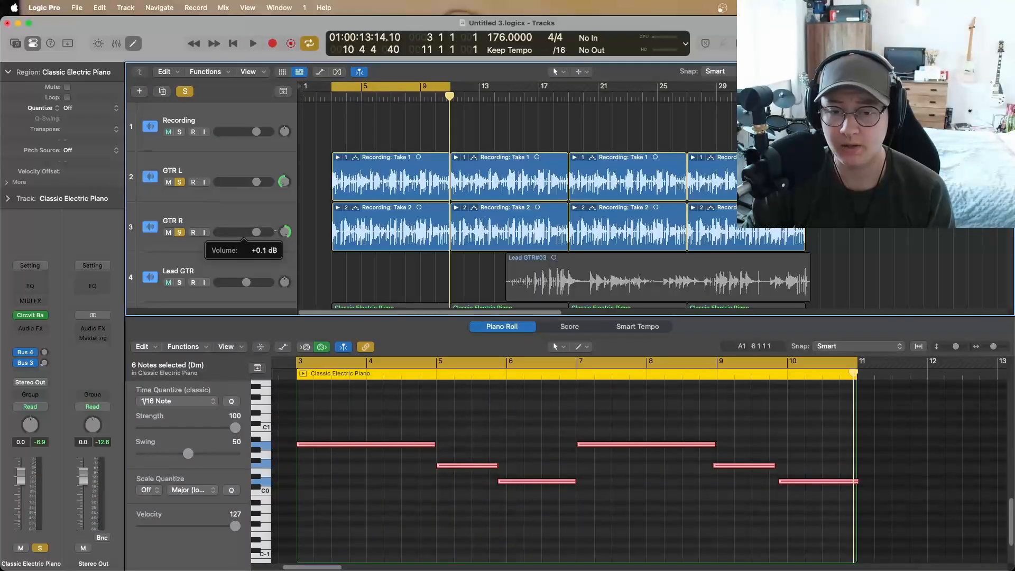
# Audition the bass with the soloed guitars and set the velocity of all the bass notes to 97
pyautogui.scroll(-2, 413, 217)
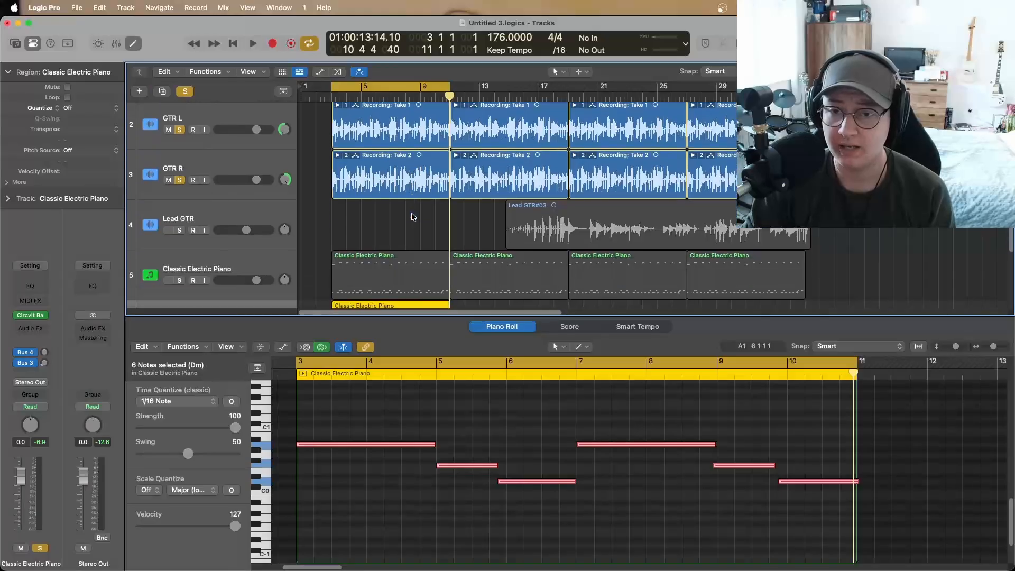
pyautogui.press('space')
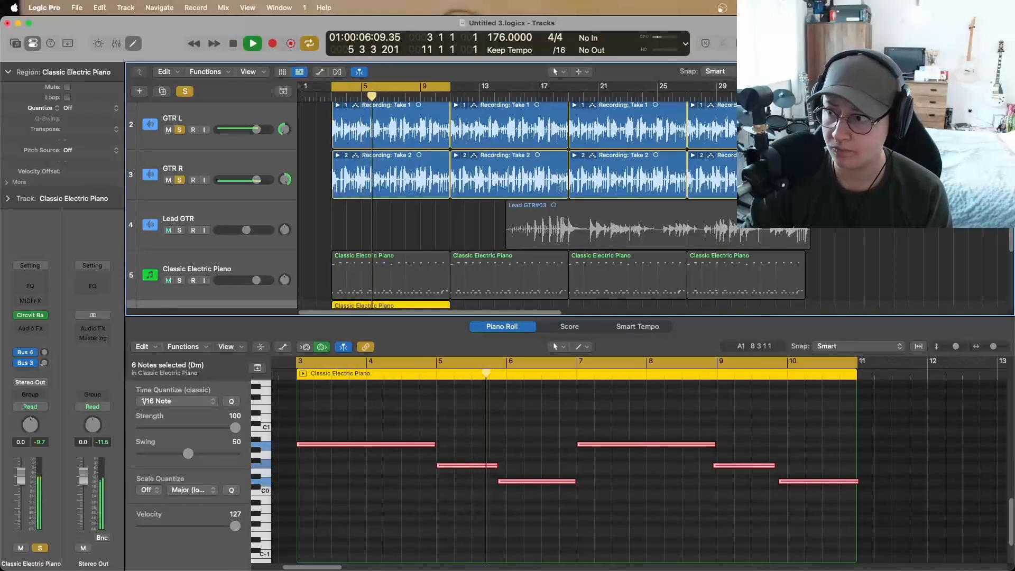
pyautogui.press('space')
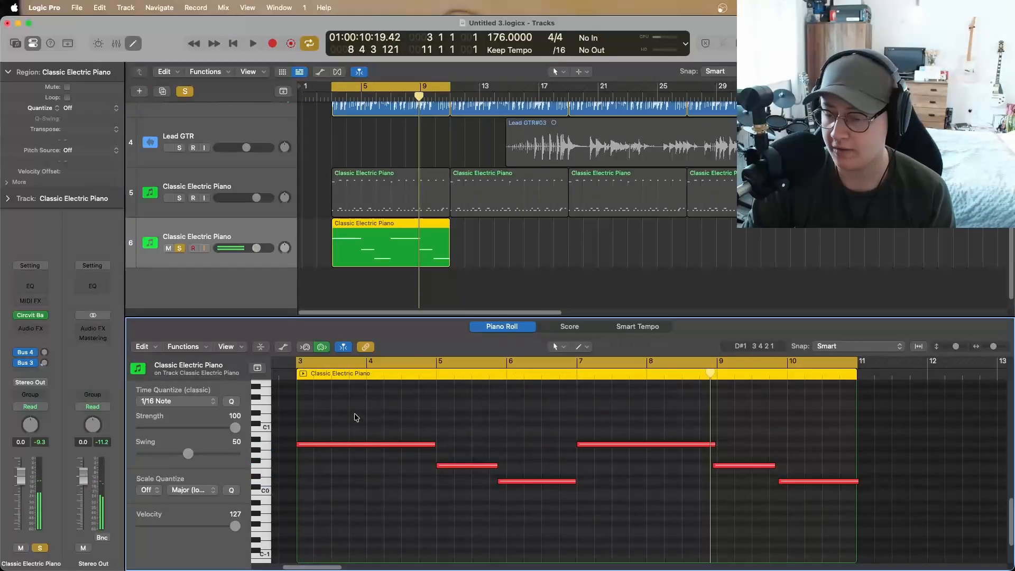
pyautogui.moveTo(355, 415); pyautogui.dragTo(783, 524)
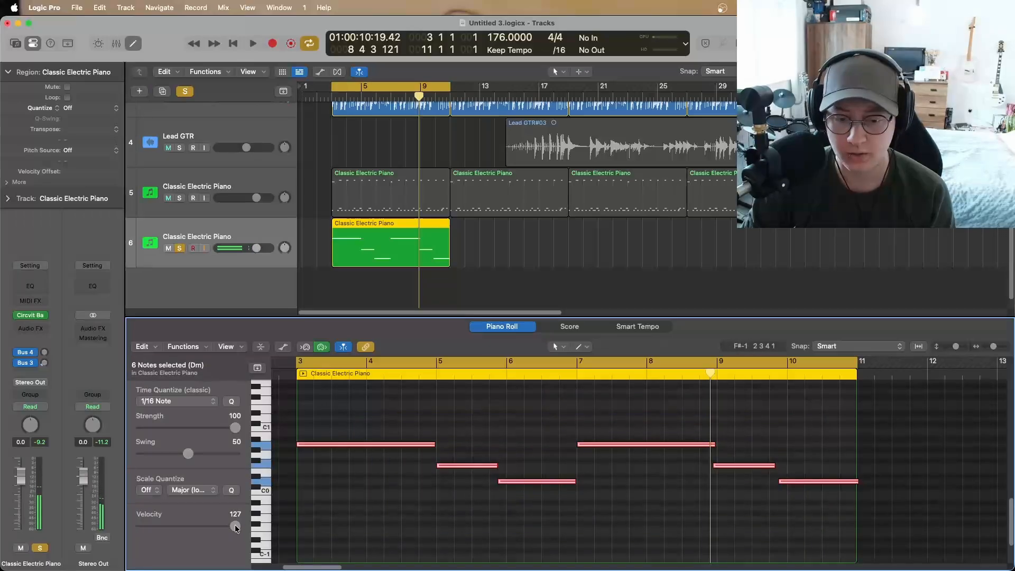
pyautogui.moveTo(235, 527); pyautogui.dragTo(213, 526)
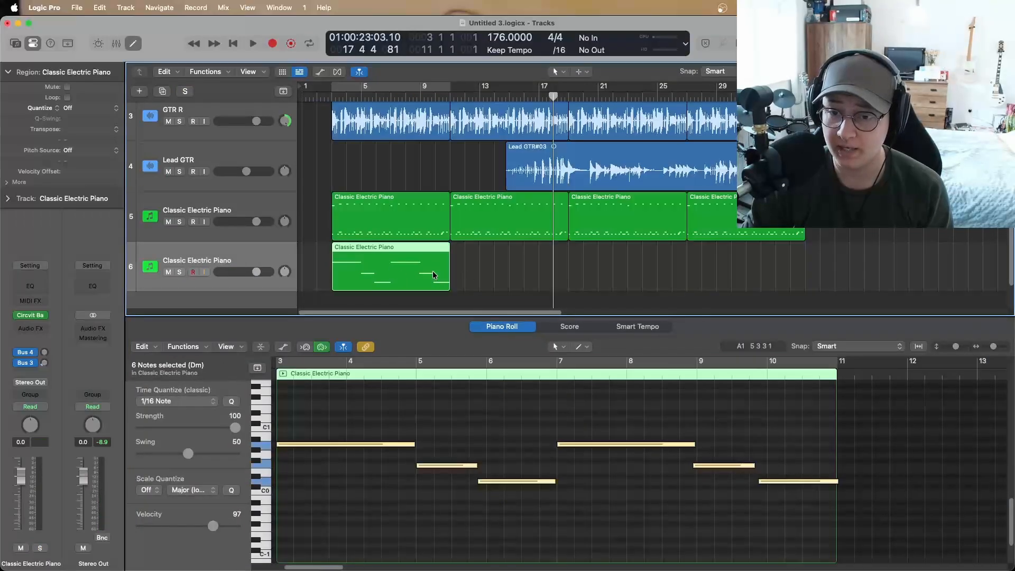
# Copy the bass region along its track to fill up to bar 35, and play the arrangement from about bar 15
pyautogui.moveTo(405, 268); pyautogui.dragTo(722, 277)
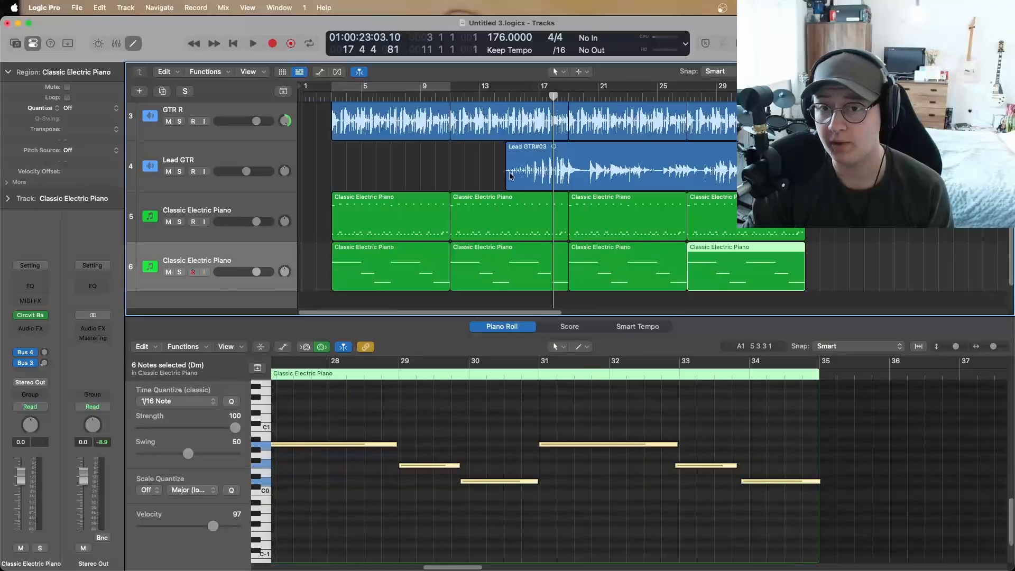
pyautogui.click(516, 95)
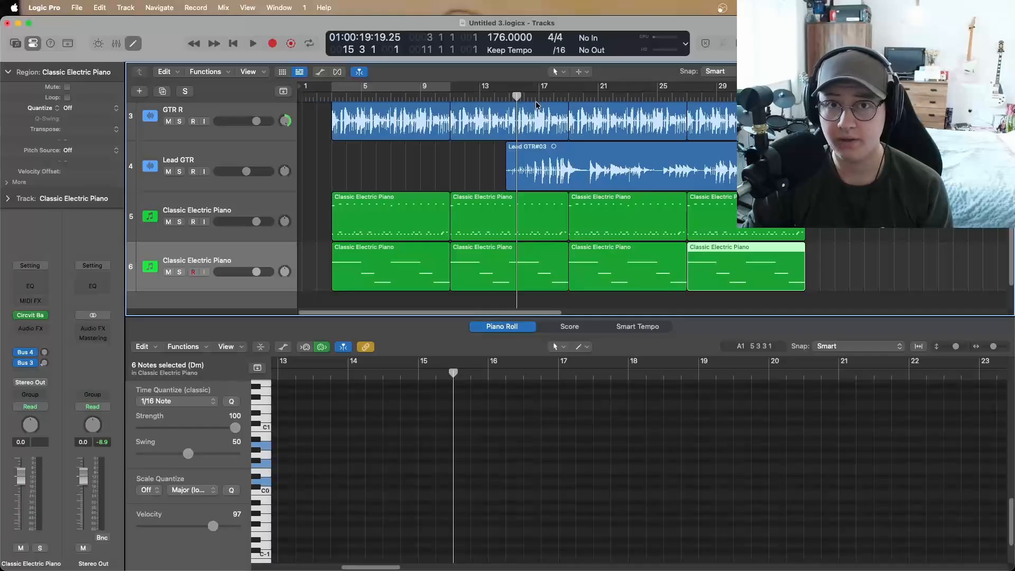
pyautogui.hotkey('shift', 'space')
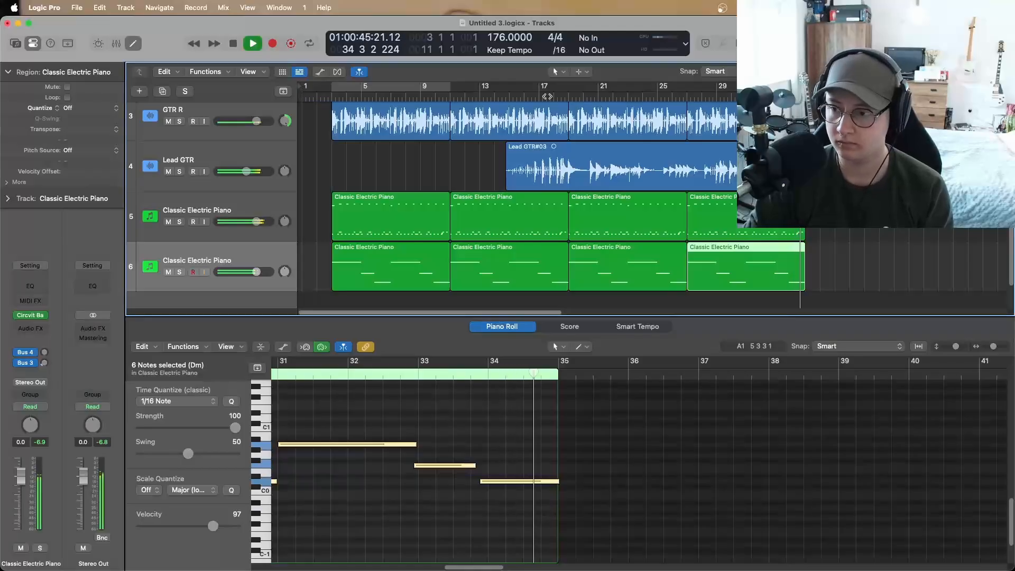
pyautogui.press('space')
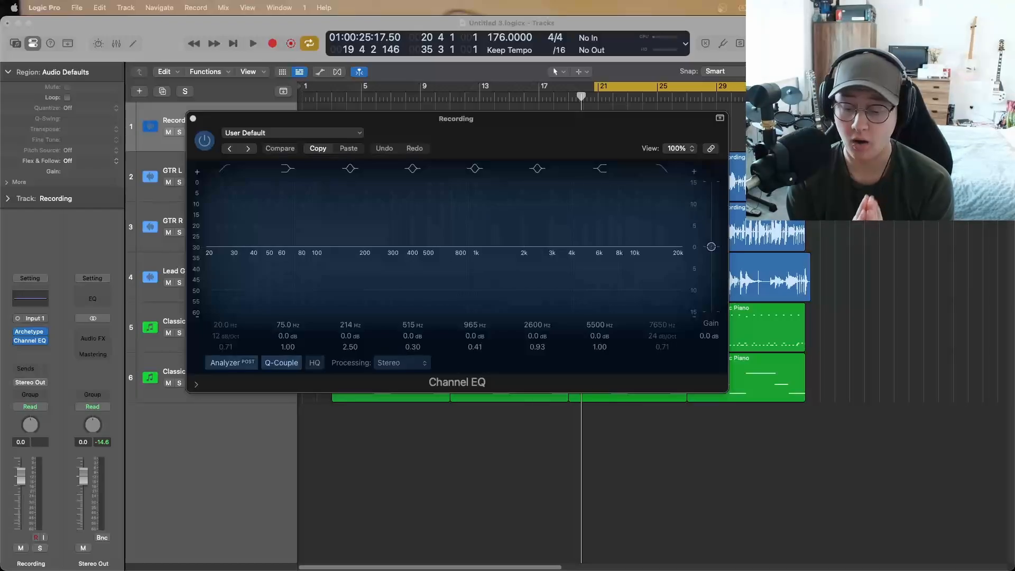
# Shape the Recording track's Channel EQ with a low cut at about 74.5 Hz, a -7.6 dB dip at 800 Hz and a high cut
pyautogui.click(227, 172)
pyautogui.moveTo(231, 235); pyautogui.dragTo(324, 238)
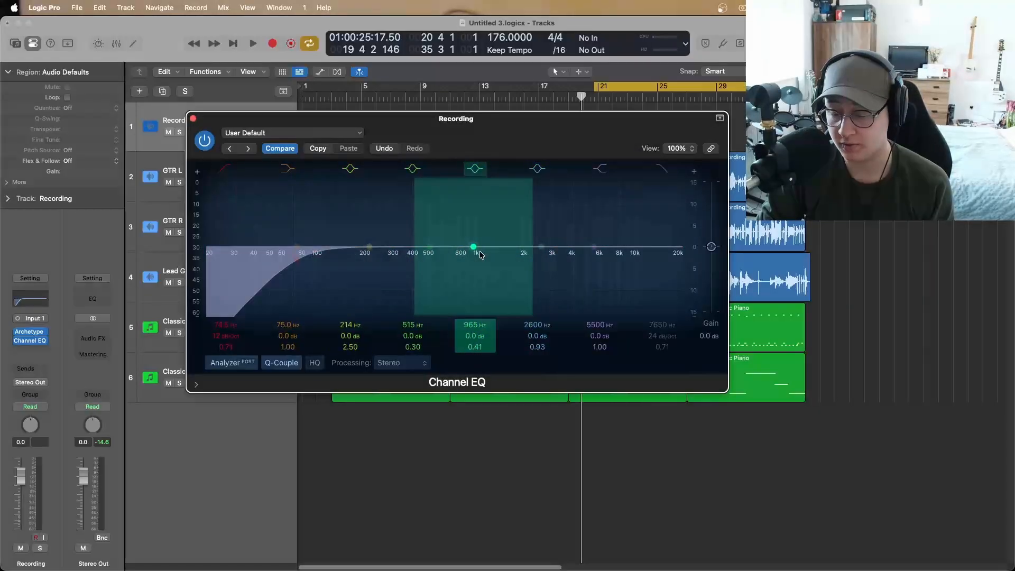
pyautogui.moveTo(479, 255); pyautogui.dragTo(468, 296)
pyautogui.click(662, 169)
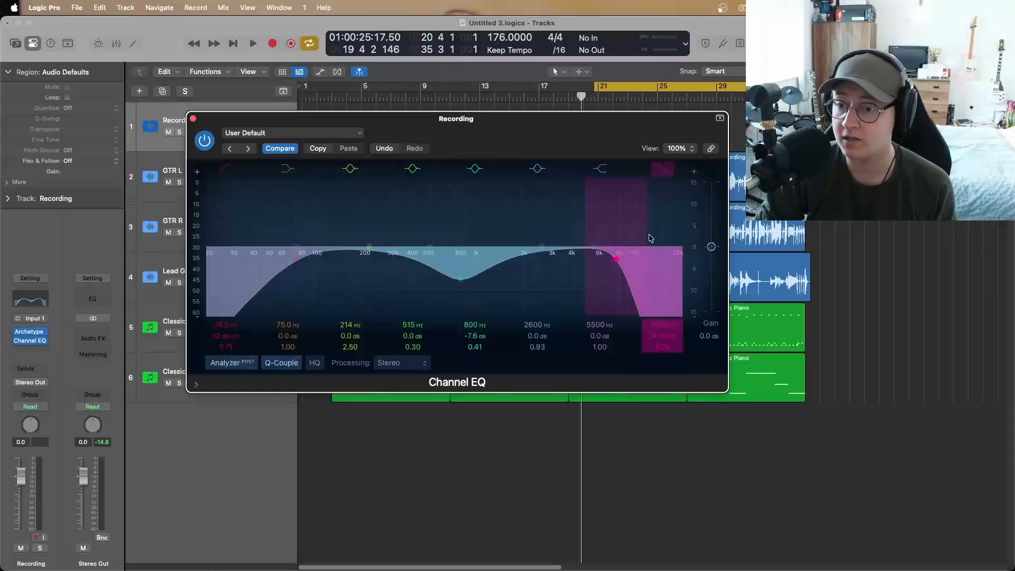
pyautogui.moveTo(629, 277); pyautogui.dragTo(634, 283)
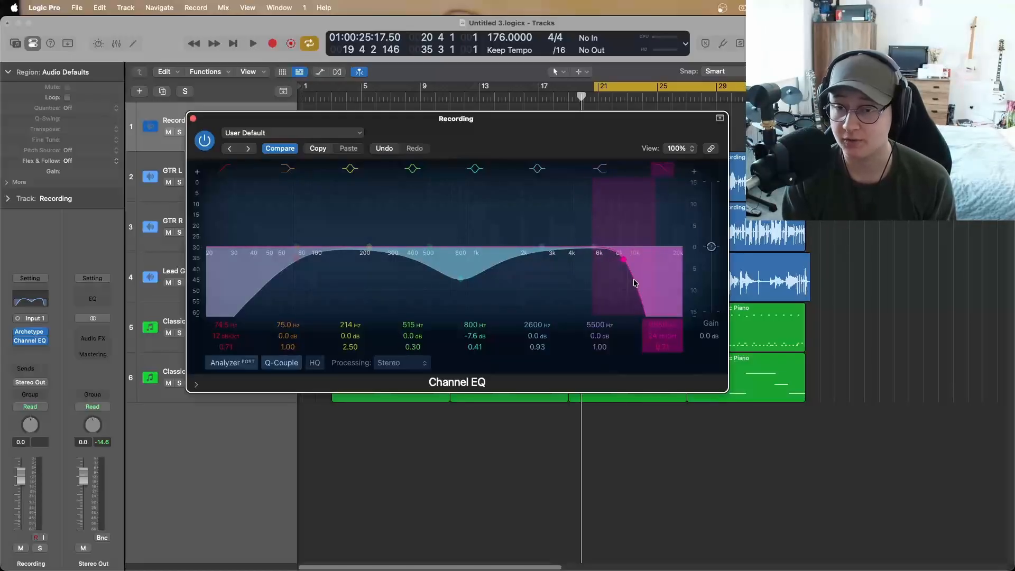
# Group the GTR L and GTR R tracks into a summing stack
pyautogui.click(242, 161)
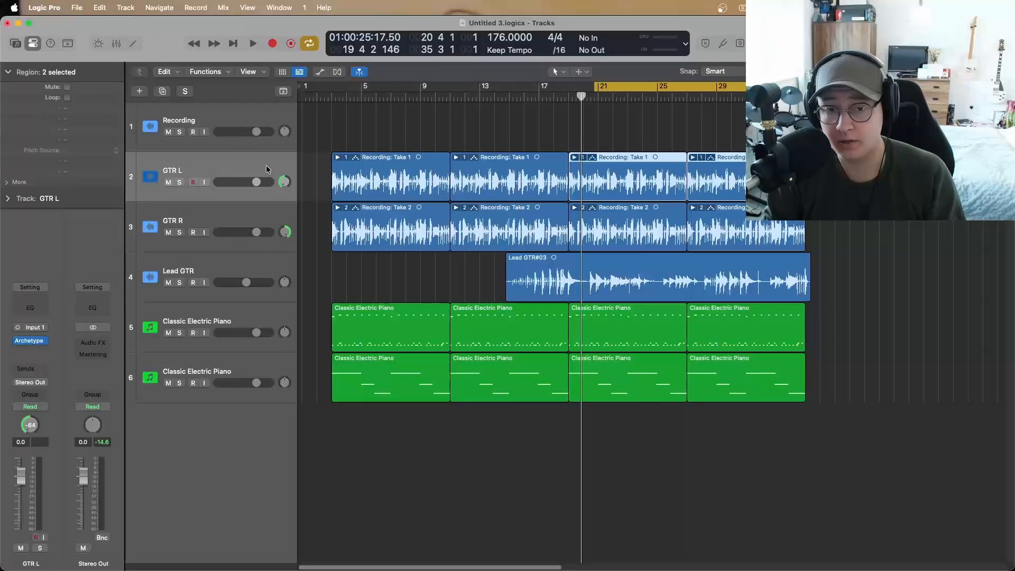
pyautogui.keyDown('shift'); pyautogui.click(268, 214); pyautogui.keyUp('shift')
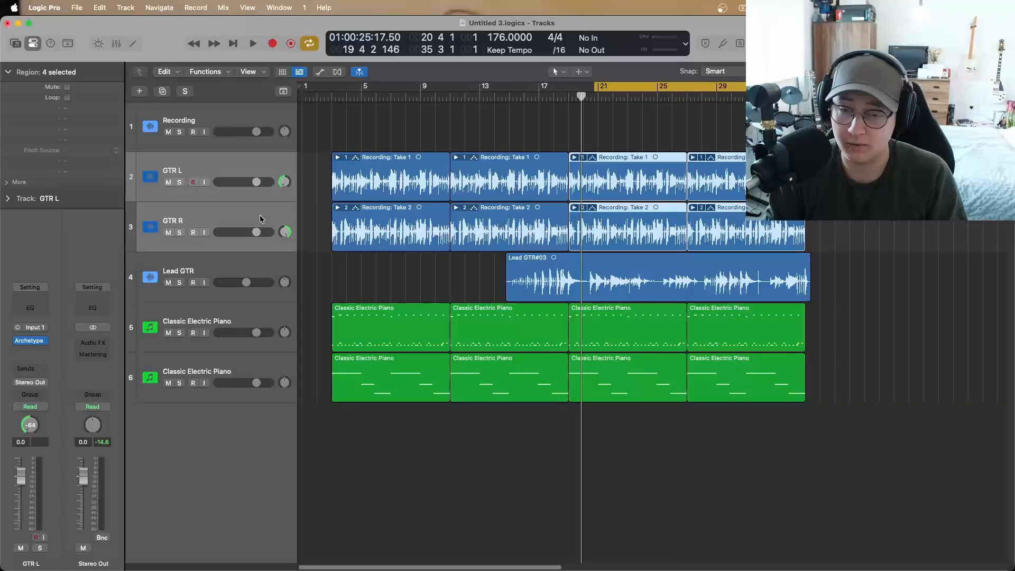
pyautogui.rightClick(259, 215)
pyautogui.click(311, 342)
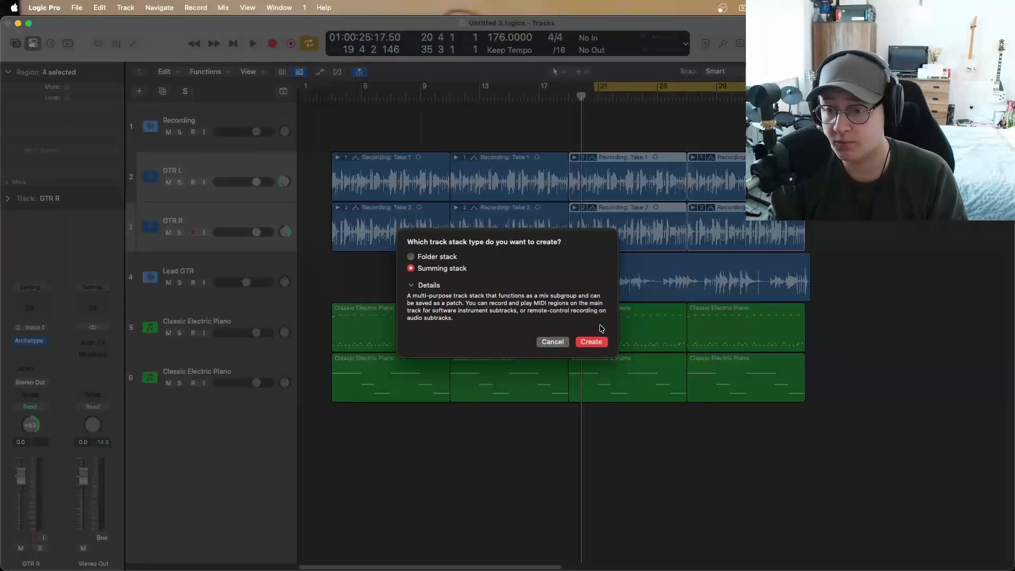
pyautogui.click(590, 342)
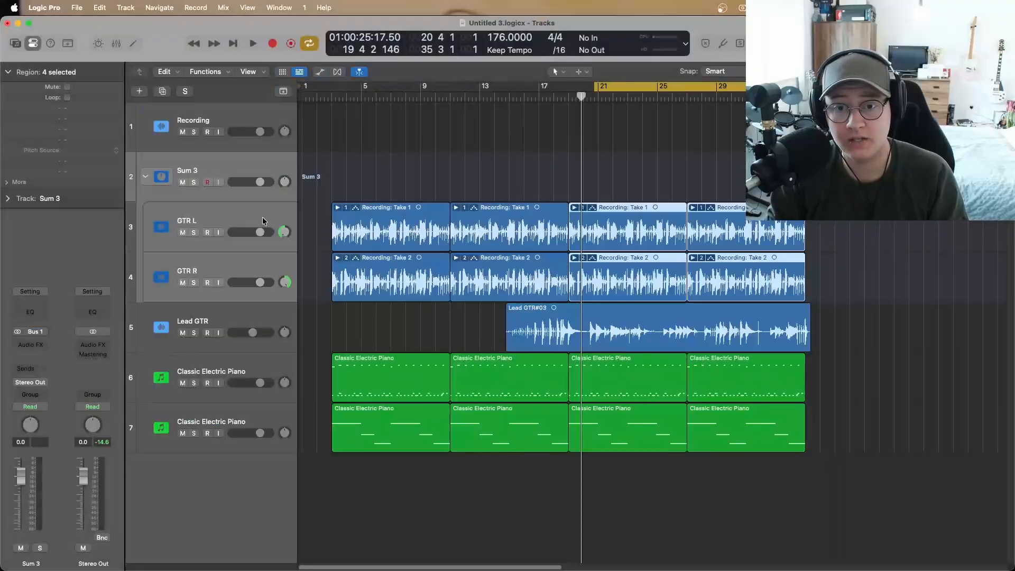
# Select the guitar summing stack, set the cycle range to bars 3 to 11 and place the playhead at bar 3
pyautogui.click(278, 272)
pyautogui.click(267, 169)
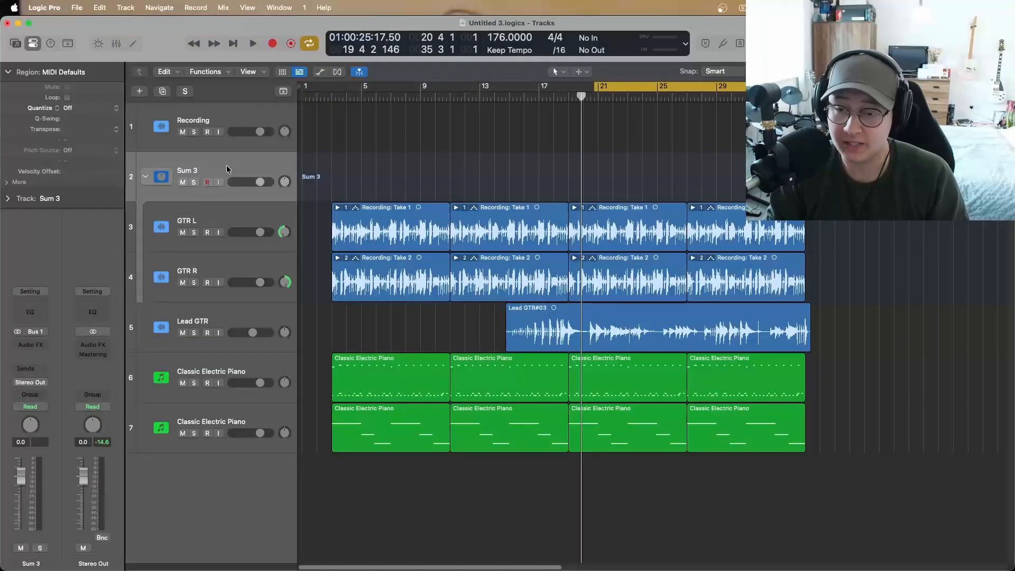
pyautogui.press('super+u')
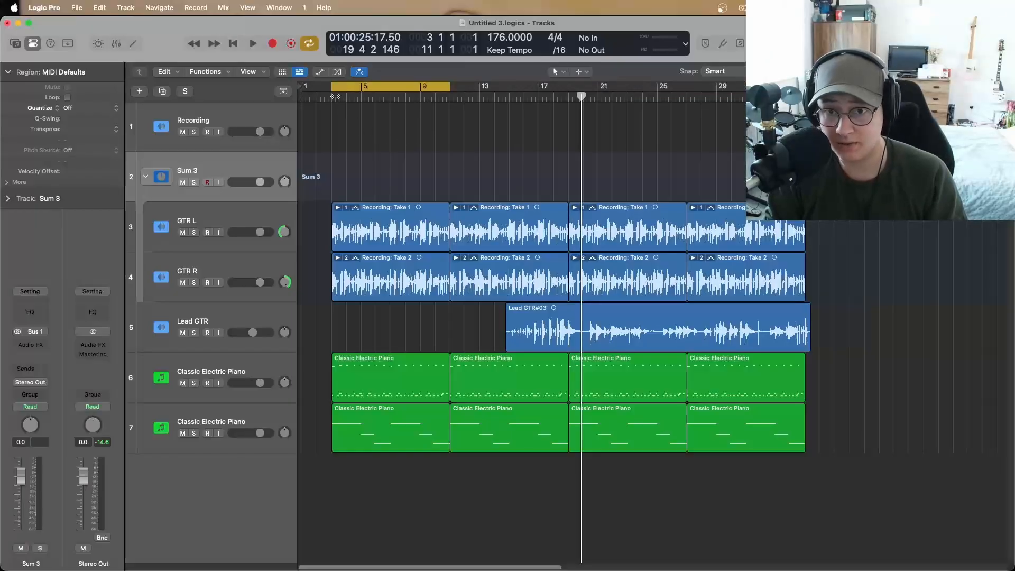
pyautogui.click(331, 98)
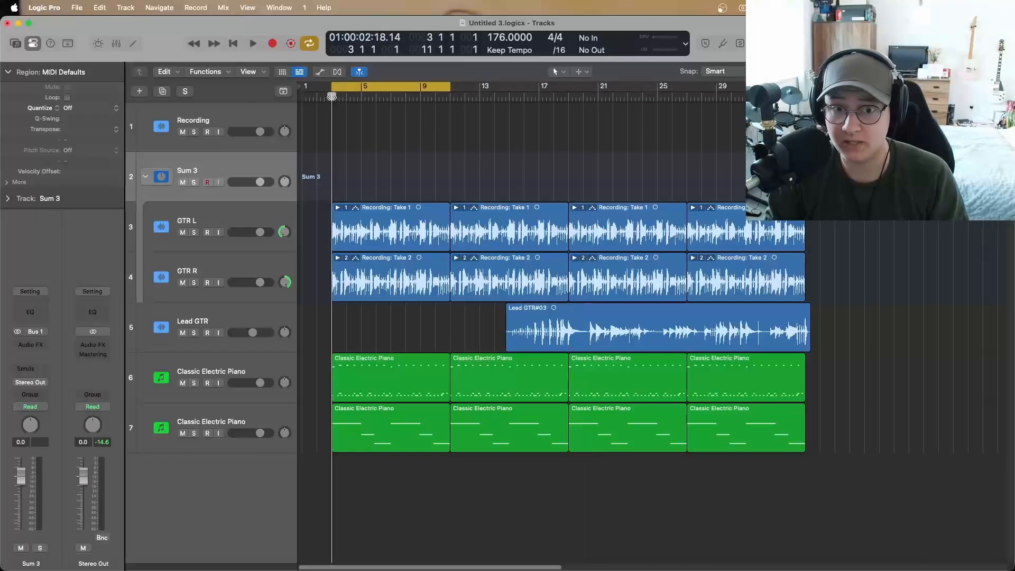
# Add a Channel EQ to the guitar stack and play GTR L and GTR R soloed to examine their spectrum
pyautogui.click(30, 312)
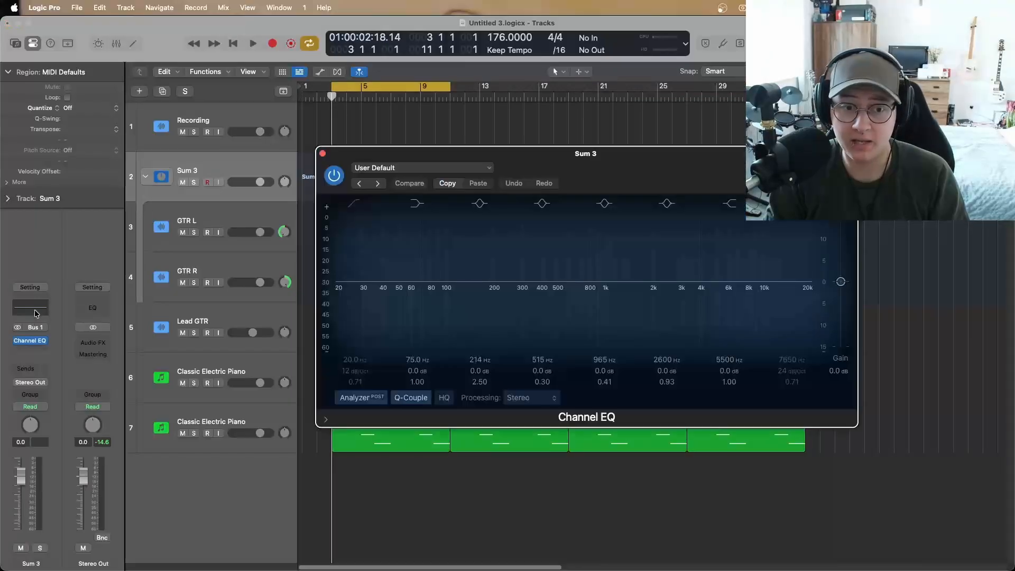
pyautogui.click(195, 232)
pyautogui.click(193, 282)
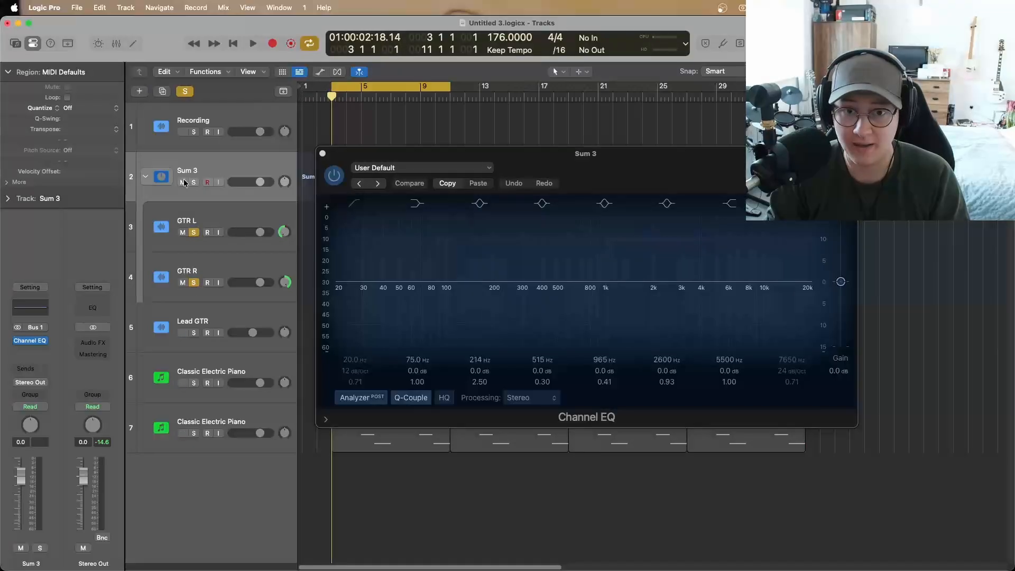
pyautogui.press('space')
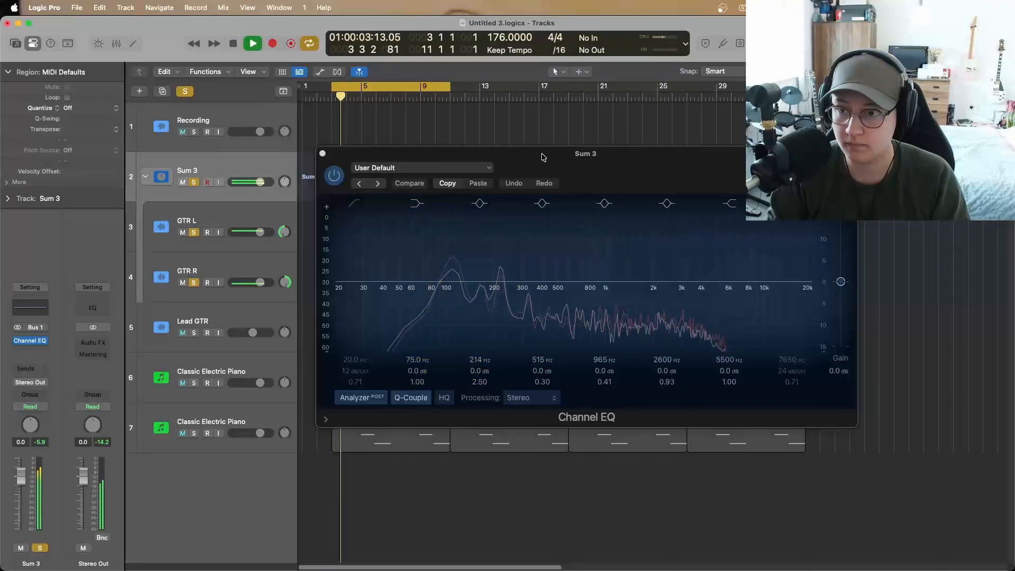
pyautogui.moveTo(568, 168); pyautogui.dragTo(587, 151)
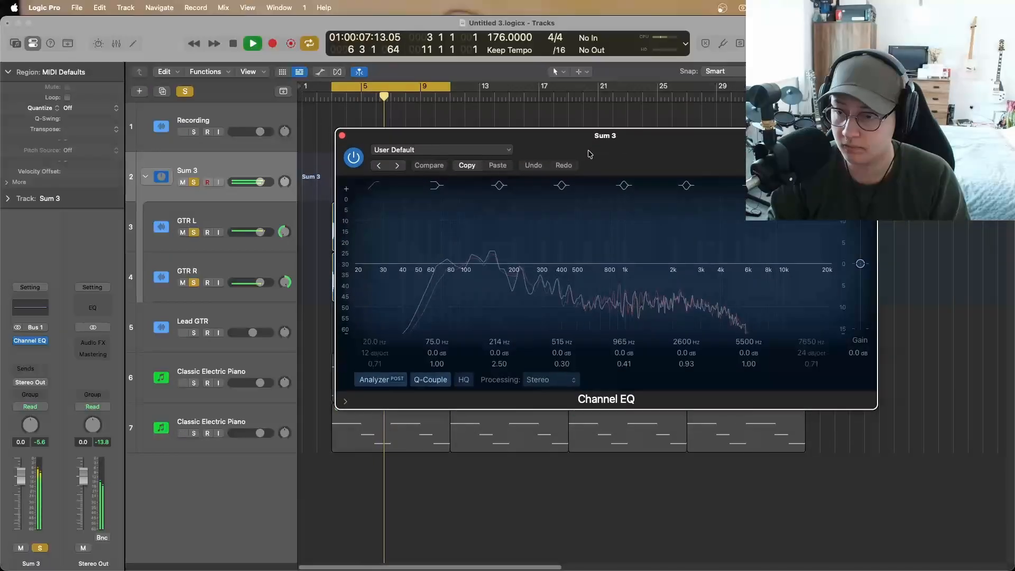
pyautogui.press('space')
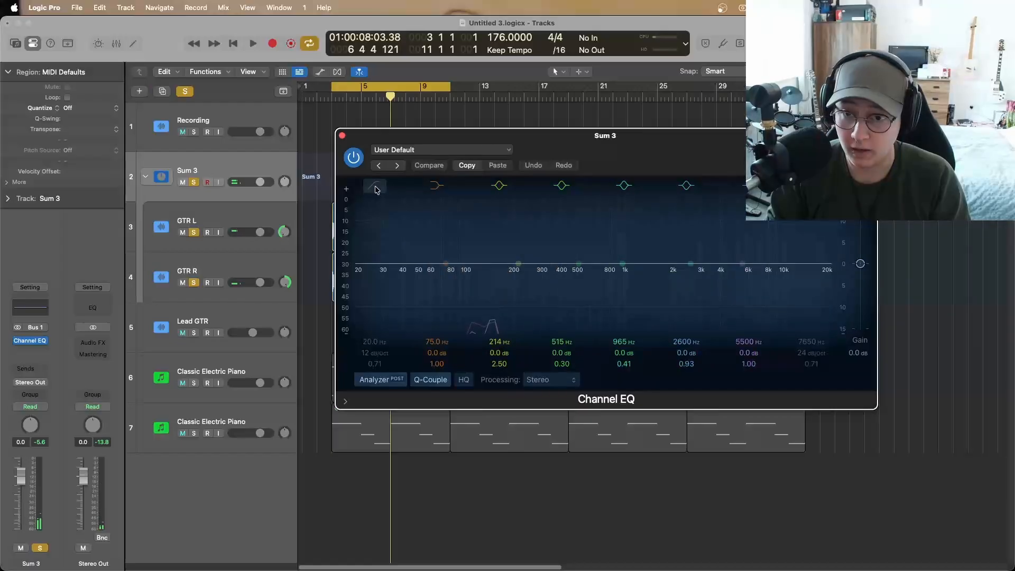
# Enable a low cut at about 68.5 Hz and a high cut at 11800 Hz in the guitar stack's Channel EQ
pyautogui.click(399, 277)
pyautogui.moveTo(374, 284); pyautogui.dragTo(457, 295)
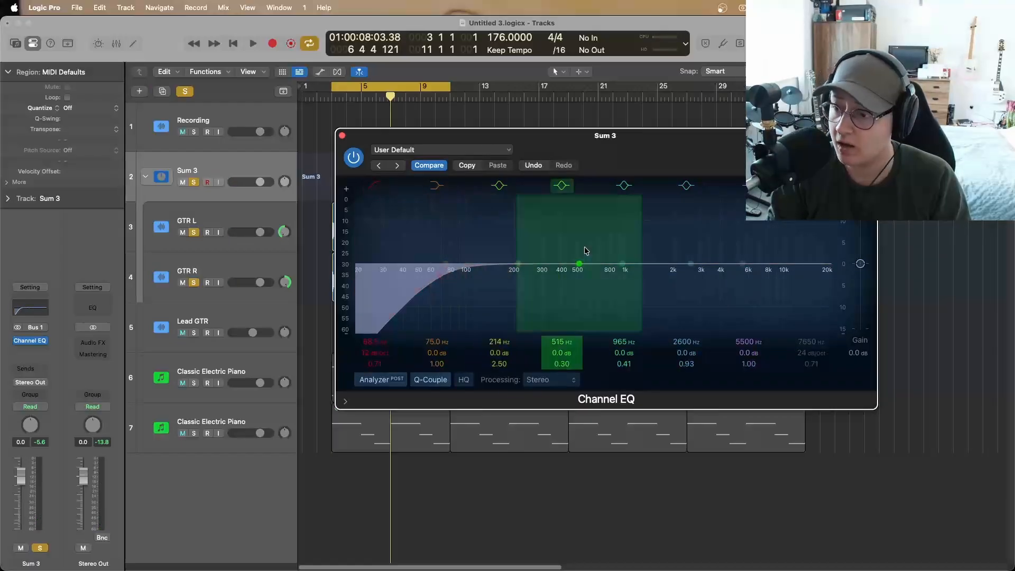
pyautogui.click(811, 186)
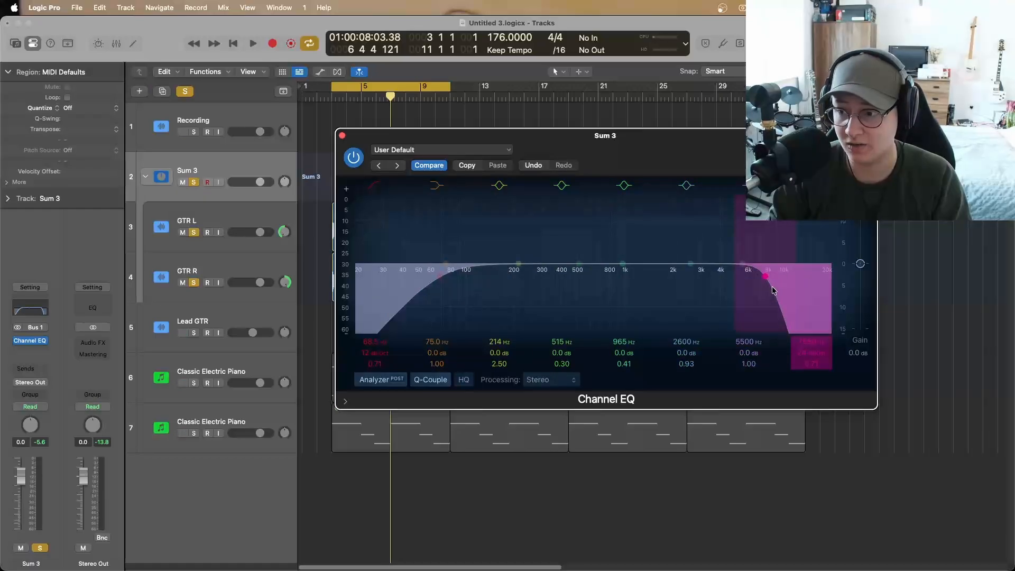
pyautogui.moveTo(772, 290); pyautogui.dragTo(799, 291)
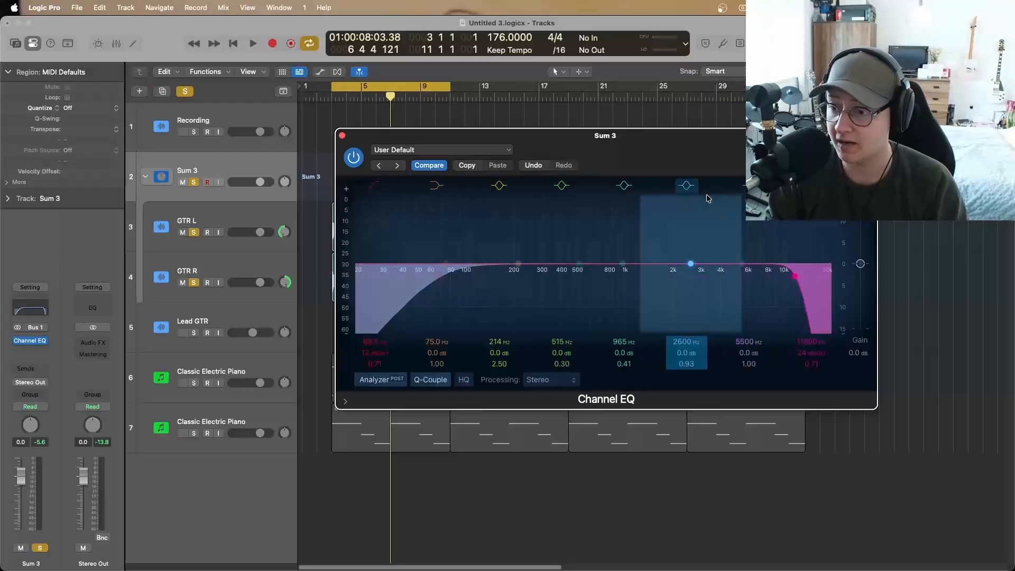
# Compare the guitars with the EQ bypassed and engaged during playback, and lower the high cut to 10200 Hz
pyautogui.press('space')
pyautogui.click(354, 157)
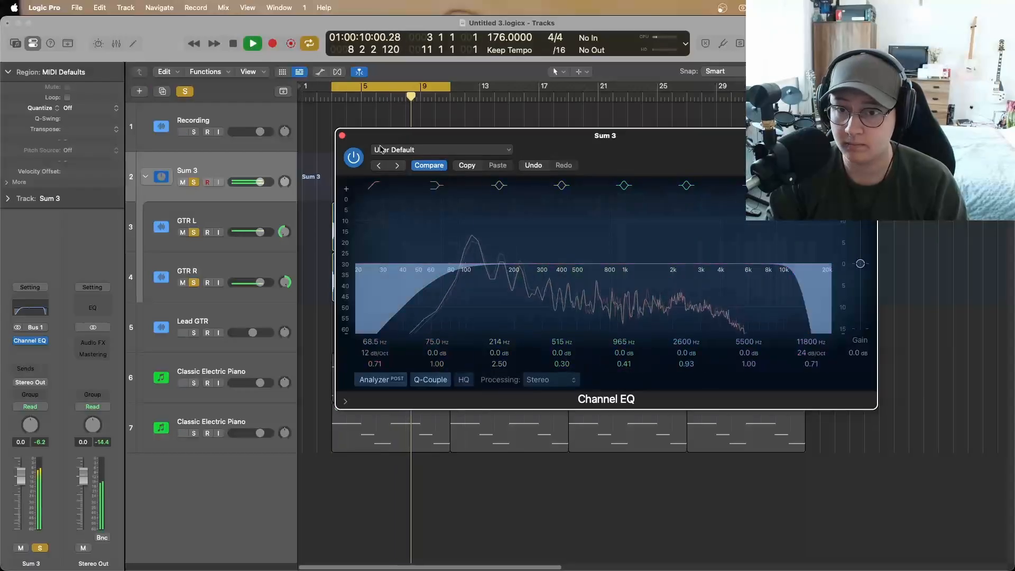
pyautogui.click(353, 158)
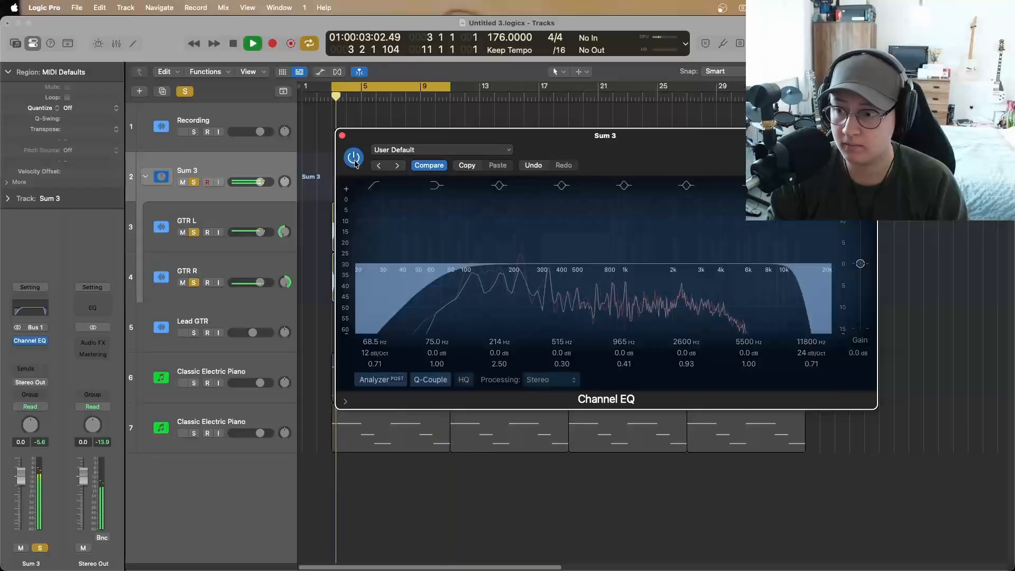
pyautogui.moveTo(802, 277); pyautogui.dragTo(784, 276)
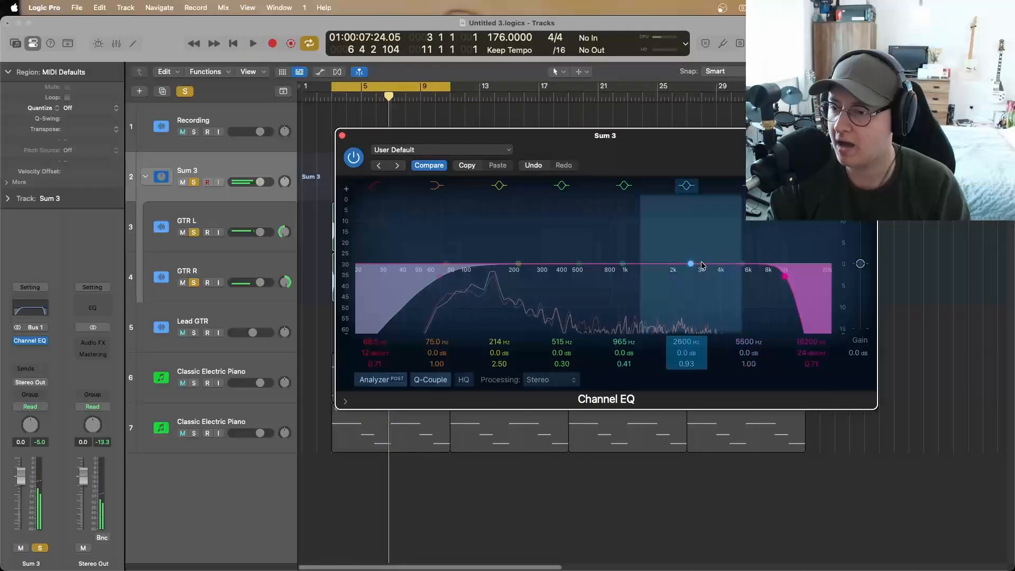
# Turn the 2600 Hz band of the guitar EQ into a narrow boost of +12.1 dB at 3980 Hz with Q 7.30
pyautogui.moveTo(691, 263); pyautogui.dragTo(723, 236)
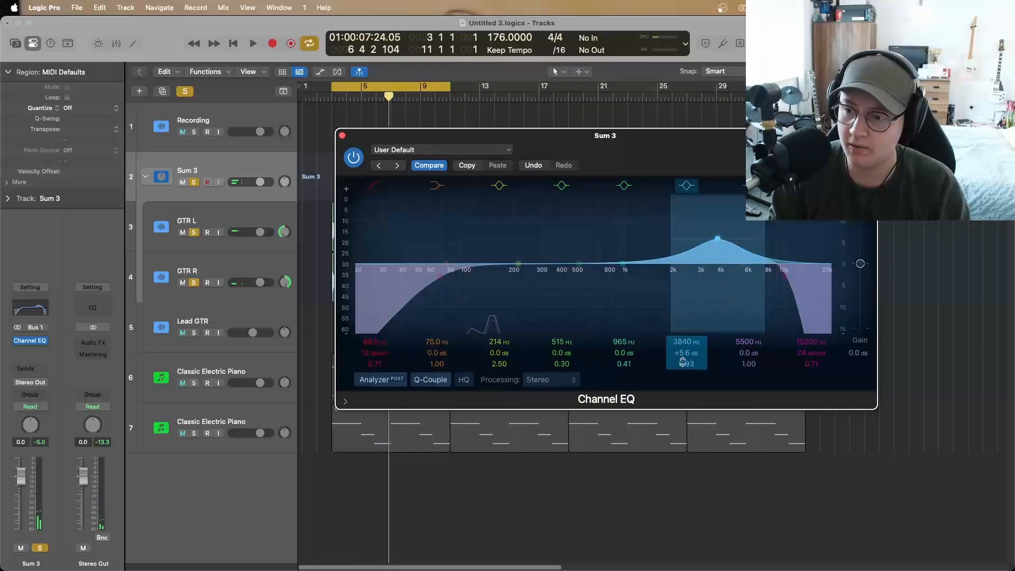
pyautogui.moveTo(683, 362); pyautogui.dragTo(685, 367)
pyautogui.moveTo(713, 233); pyautogui.dragTo(722, 228)
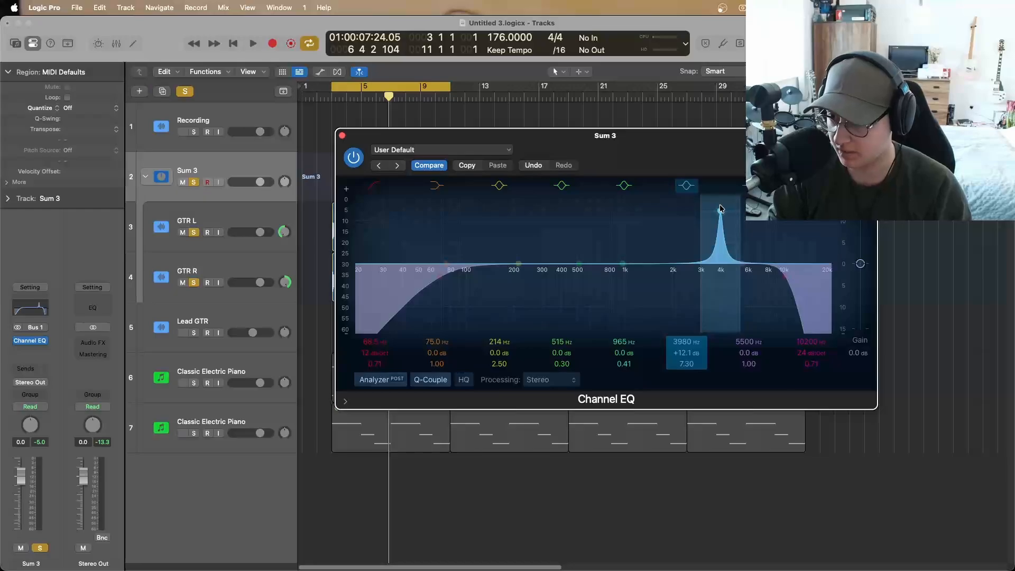
# Sweep the narrow boost during playback and turn it into a -3.7 dB cut at 3740 Hz on the guitar stack
pyautogui.press('space')
pyautogui.moveTo(720, 208); pyautogui.dragTo(717, 197)
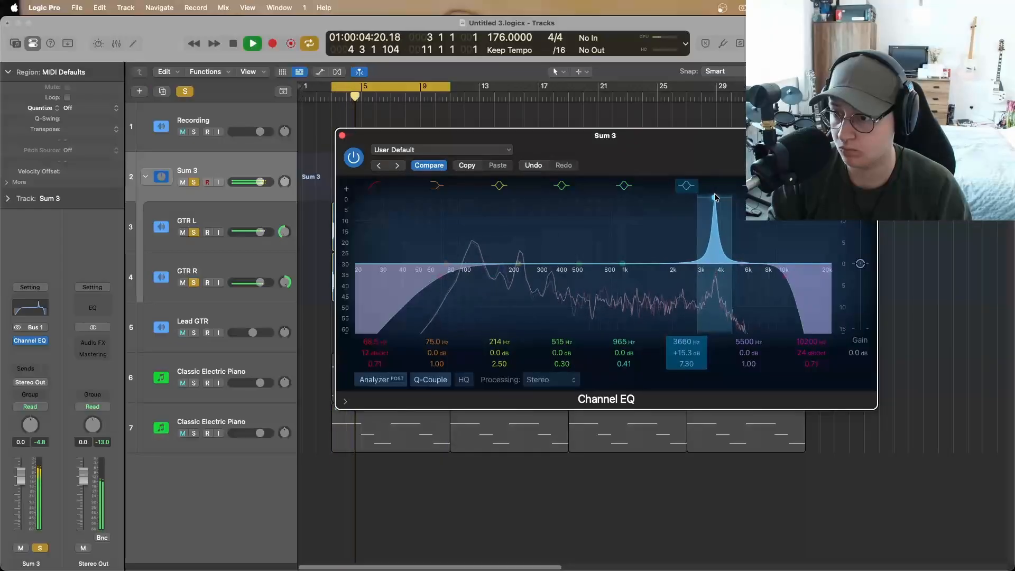
pyautogui.moveTo(714, 198); pyautogui.dragTo(715, 277)
pyautogui.press('space')
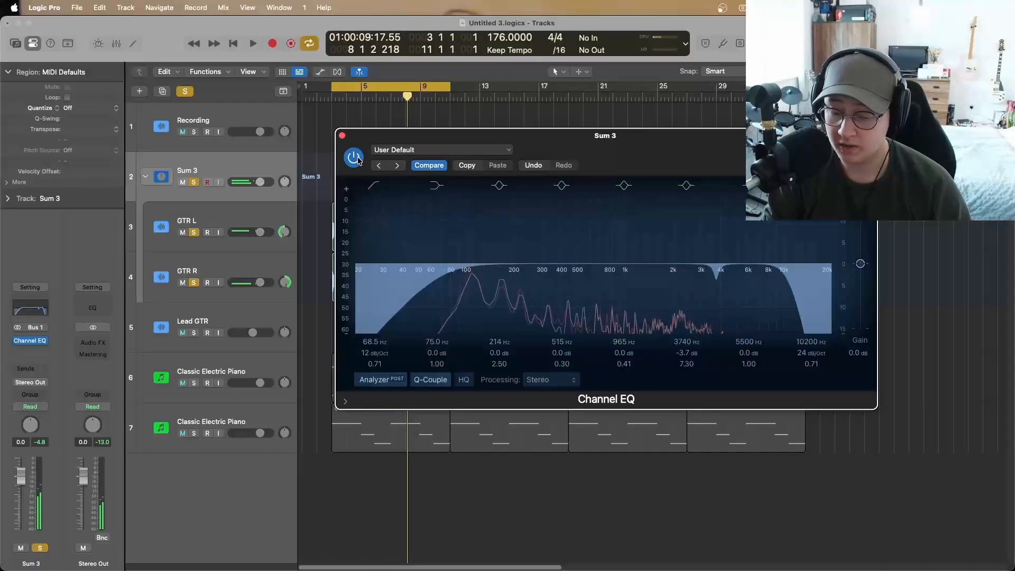
# Compare the soloed guitar stack with its Channel EQ bypassed and engaged during playback
pyautogui.click(353, 157)
pyautogui.press('space')
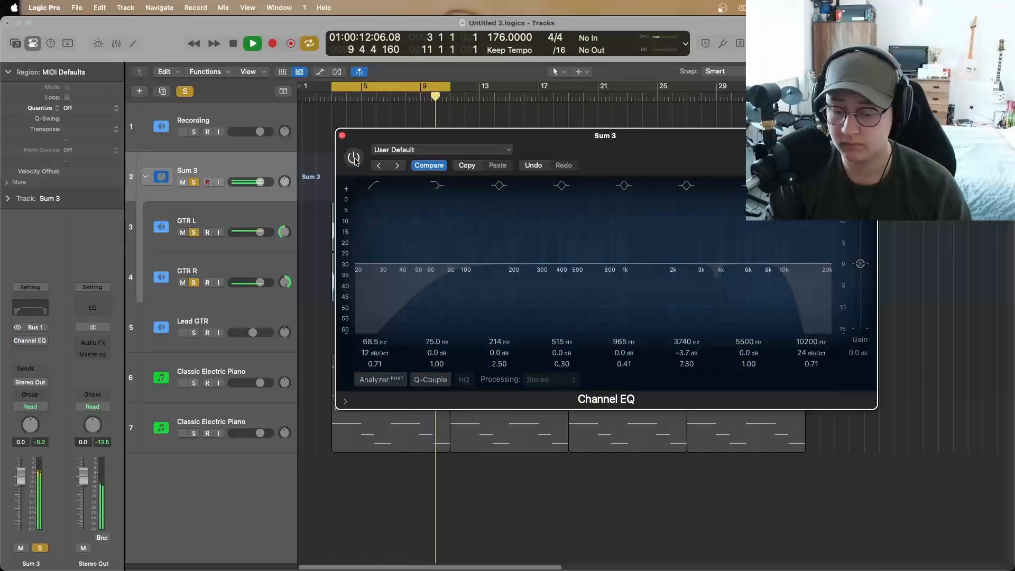
pyautogui.click(354, 158)
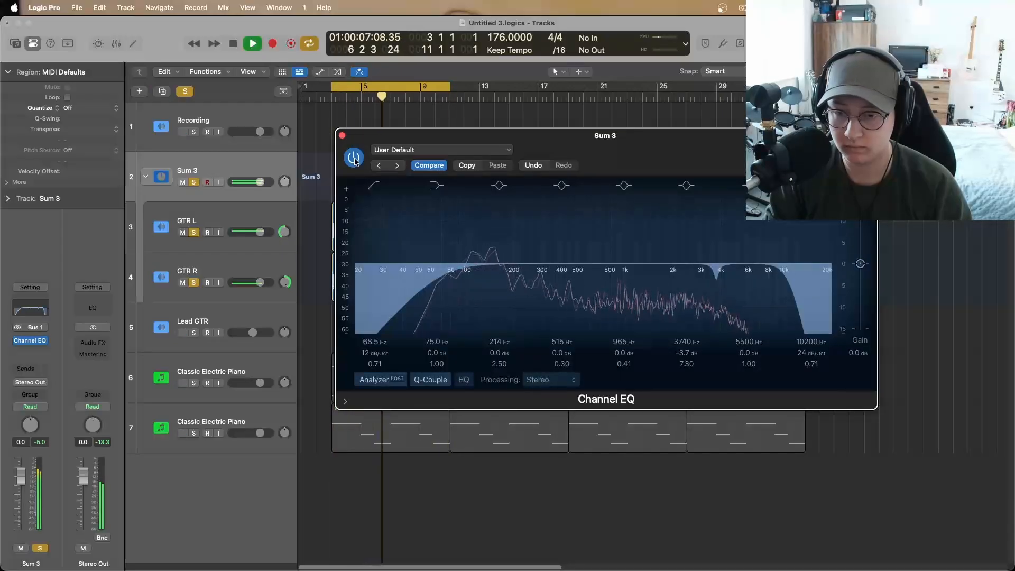
pyautogui.click(354, 158)
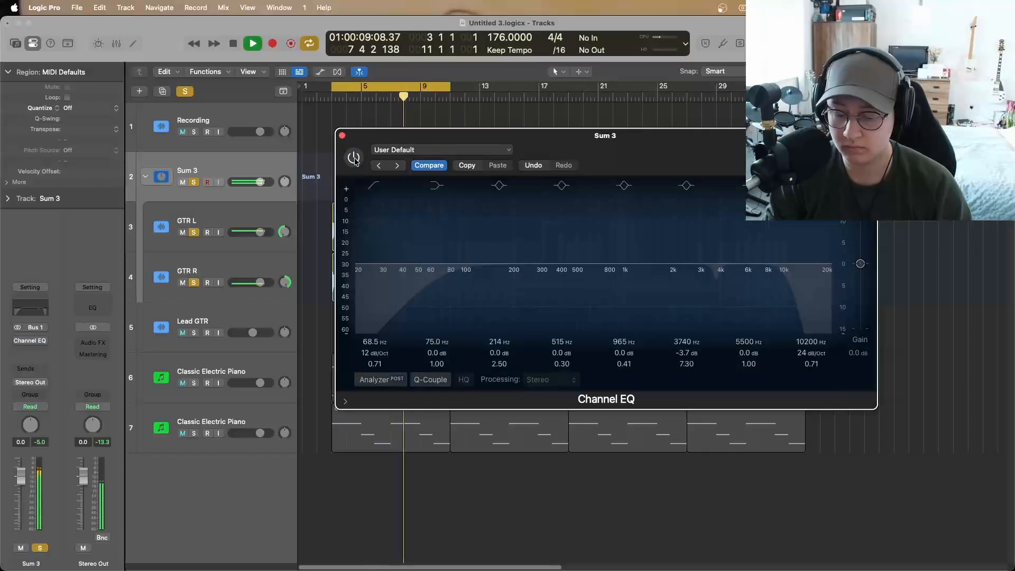
pyautogui.click(353, 159)
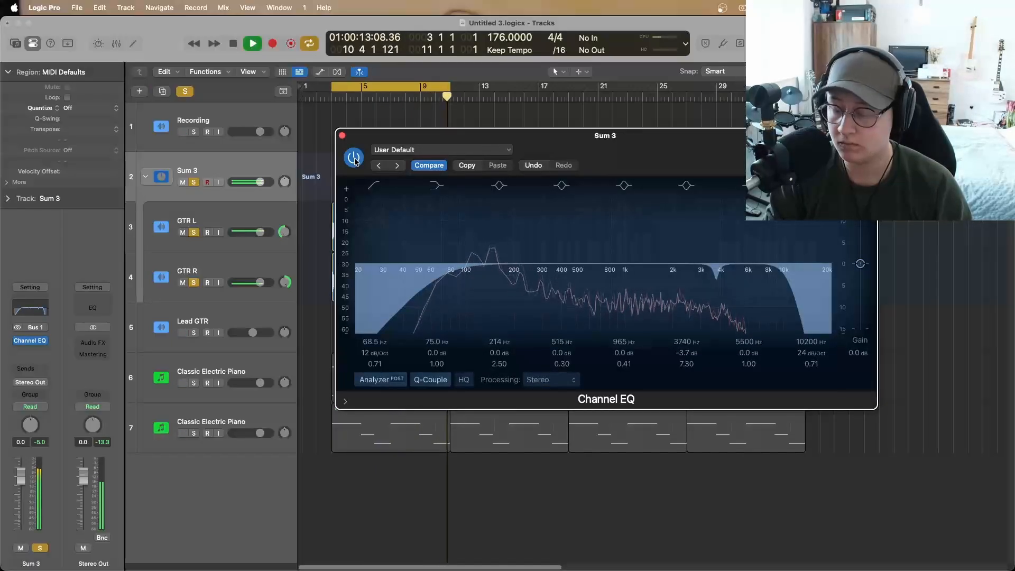
pyautogui.press('space')
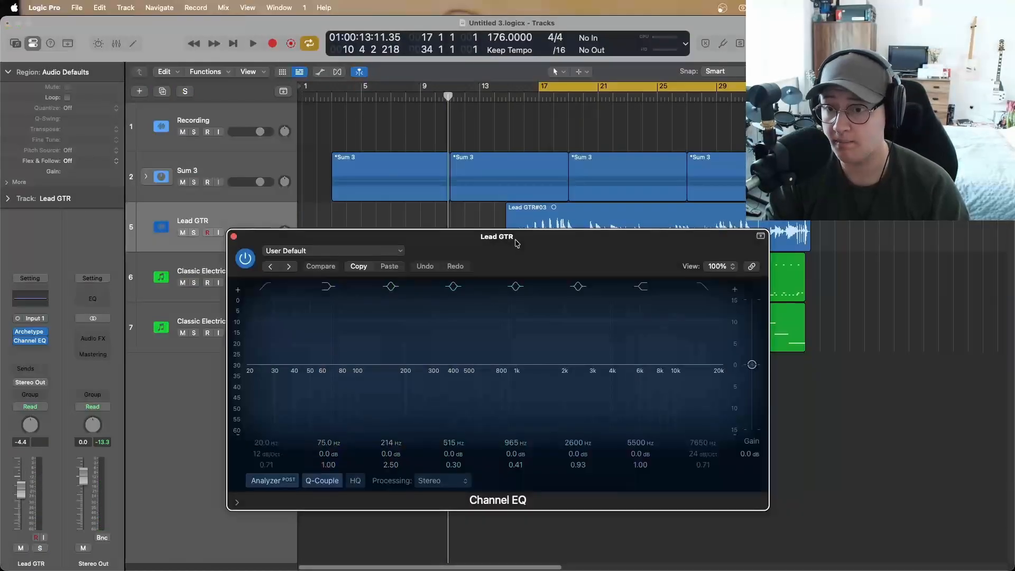
# Solo the Lead GTR track and play it from around bar 15 to examine its spectrum in the Channel EQ
pyautogui.moveTo(515, 239); pyautogui.dragTo(481, 295)
pyautogui.click(256, 231)
pyautogui.click(194, 233)
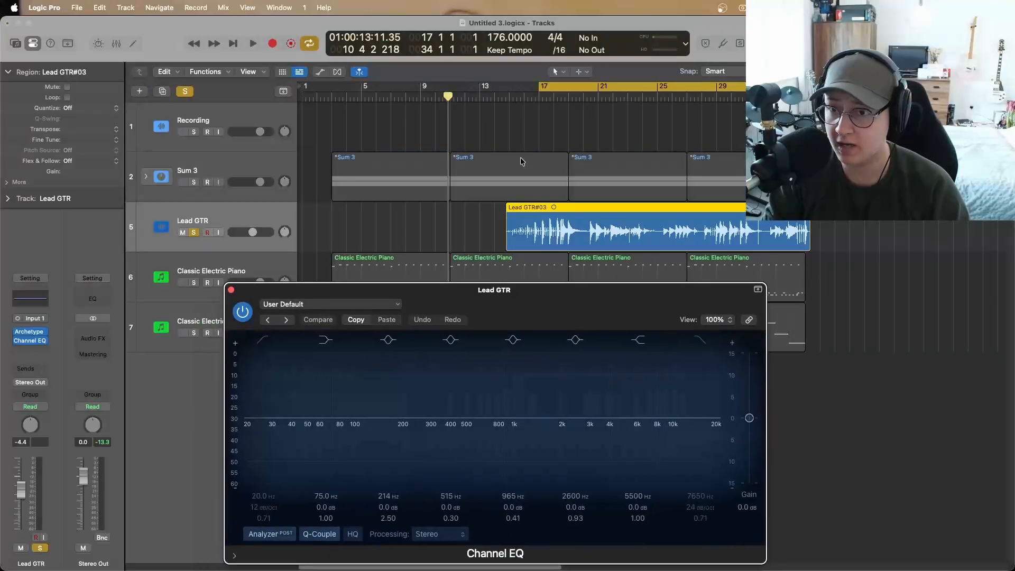
pyautogui.click(539, 96)
pyautogui.press('space')
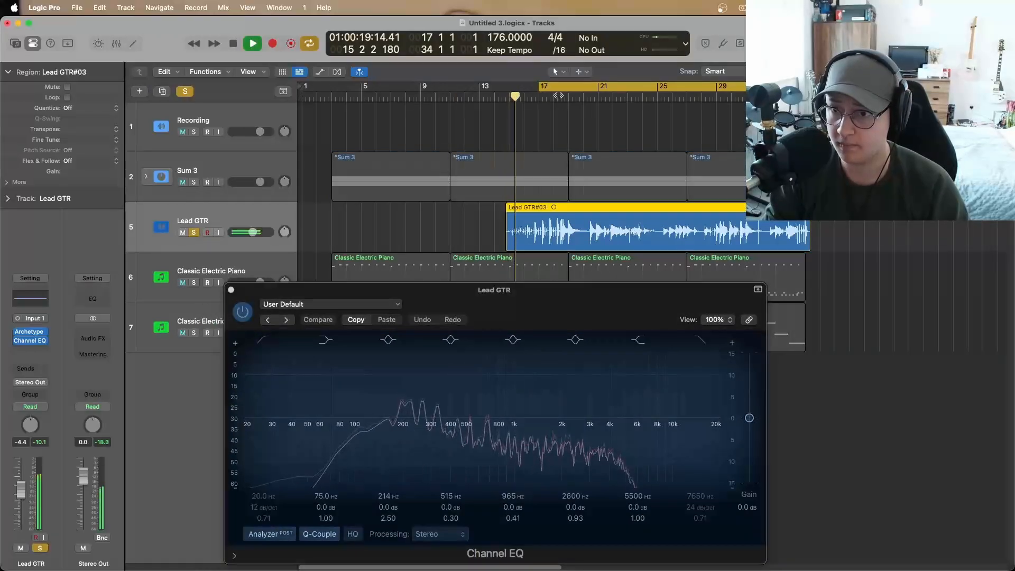
pyautogui.moveTo(517, 292); pyautogui.dragTo(519, 237)
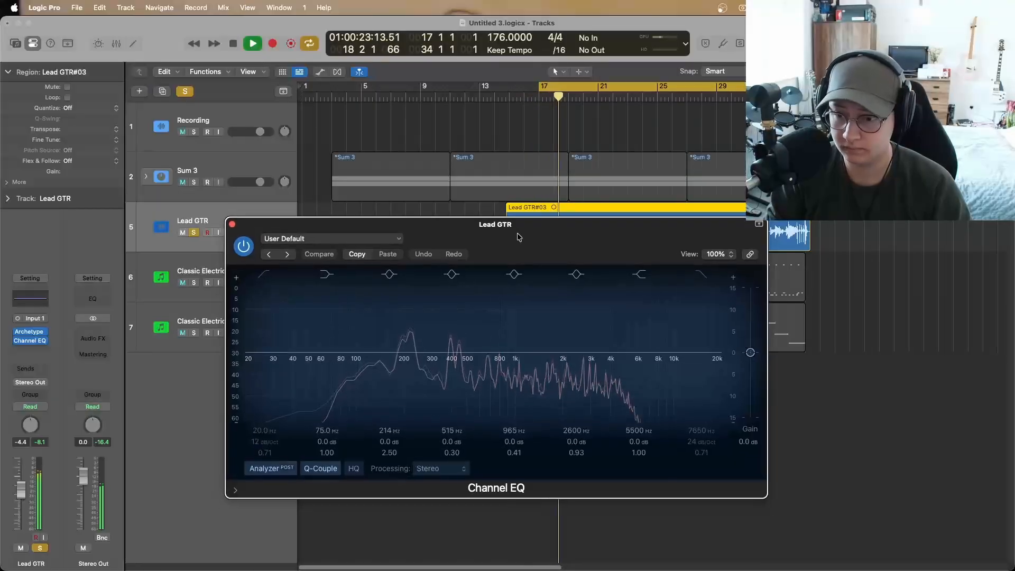
pyautogui.press('space')
# Enable a low cut at 76.5 Hz and a high cut at 10300 Hz in the lead guitar's Channel EQ
pyautogui.click(268, 275)
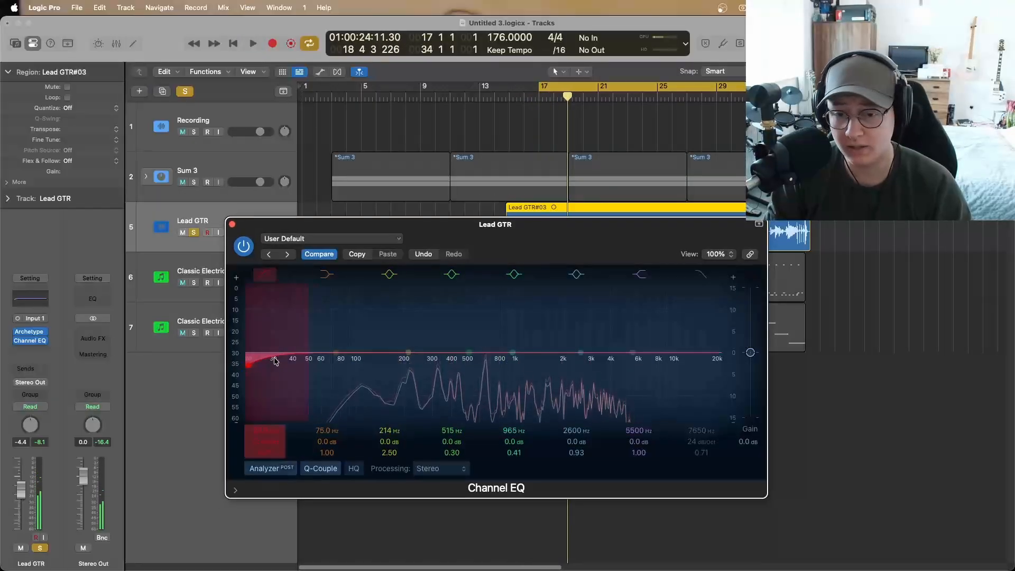
pyautogui.moveTo(276, 364); pyautogui.dragTo(368, 373)
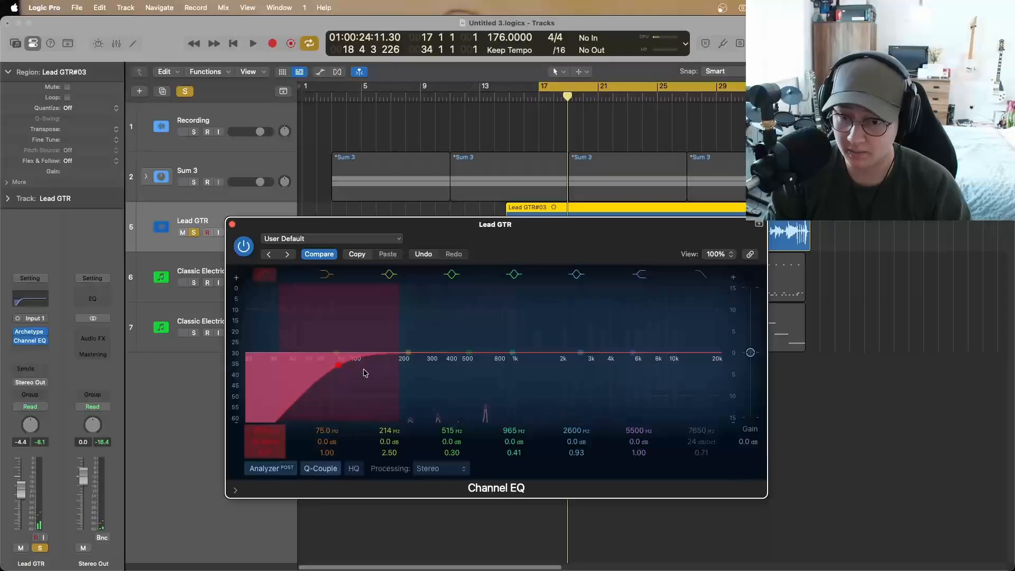
pyautogui.click(700, 275)
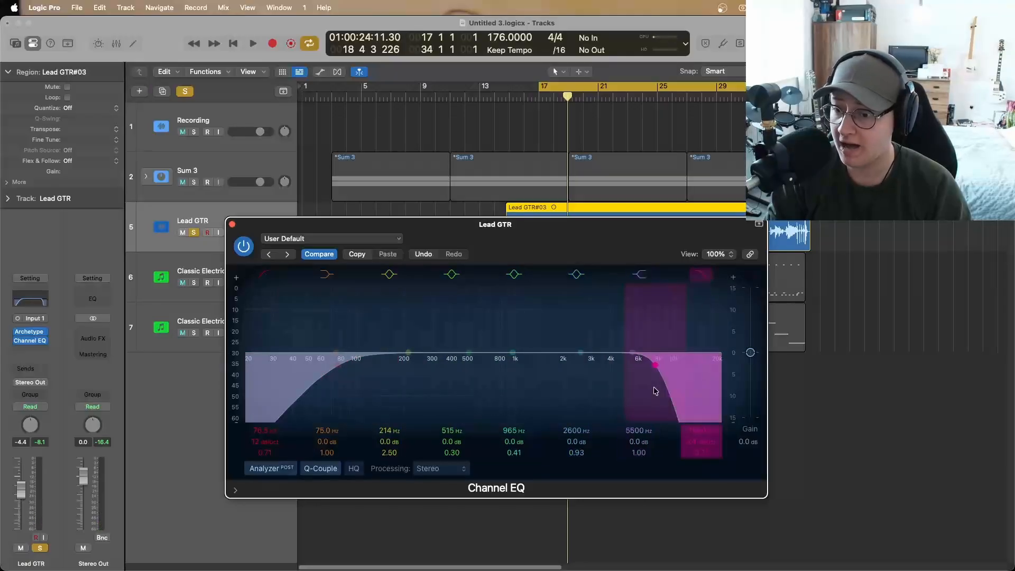
pyautogui.moveTo(671, 375); pyautogui.dragTo(675, 375)
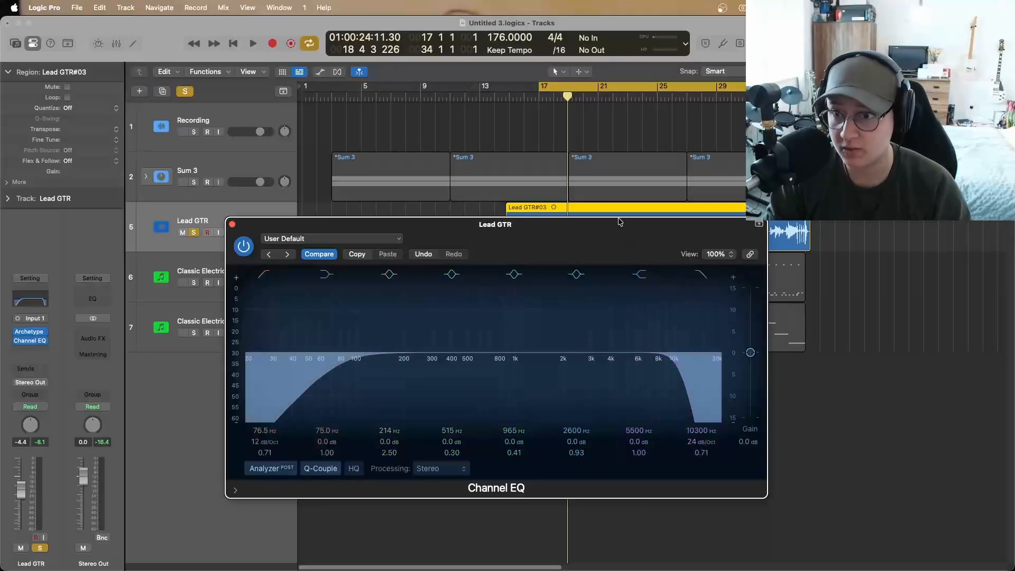
# Lower the lead guitar's high cut to 6050 Hz and raise its low cut to 87.5 Hz during playback
pyautogui.press('space')
pyautogui.click(540, 98)
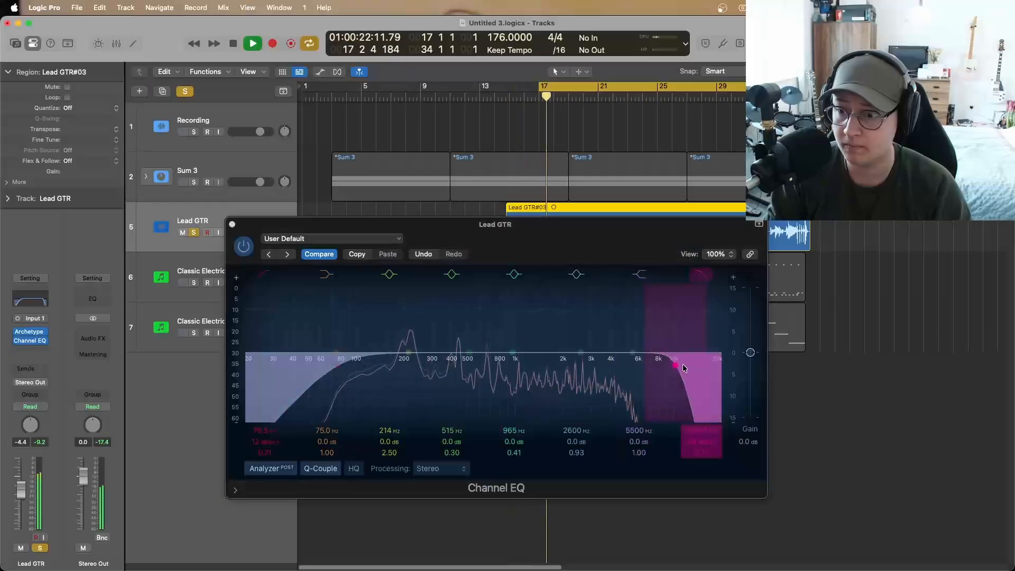
pyautogui.moveTo(683, 365); pyautogui.dragTo(644, 363)
pyautogui.moveTo(318, 373); pyautogui.dragTo(326, 372)
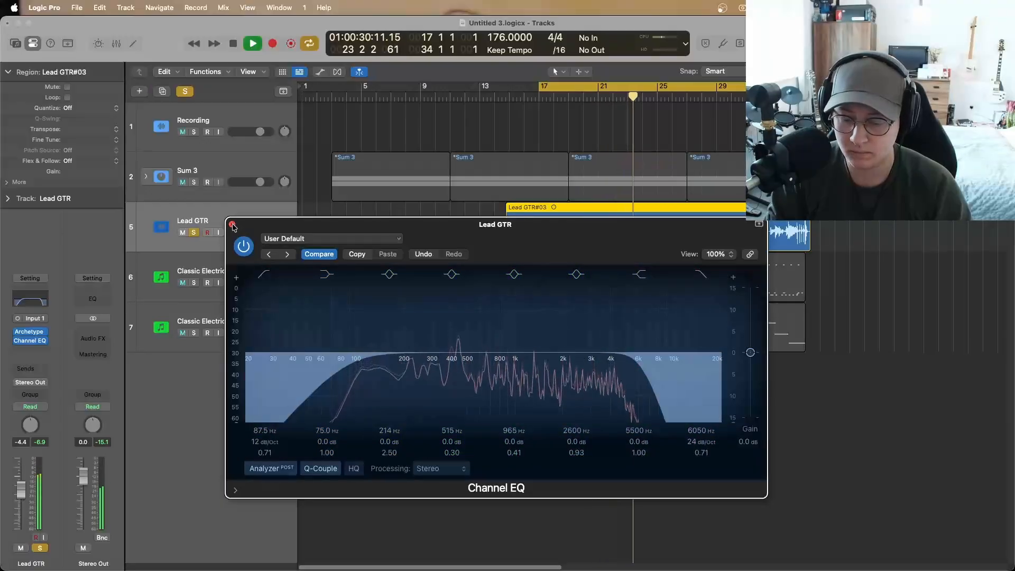
pyautogui.press('space')
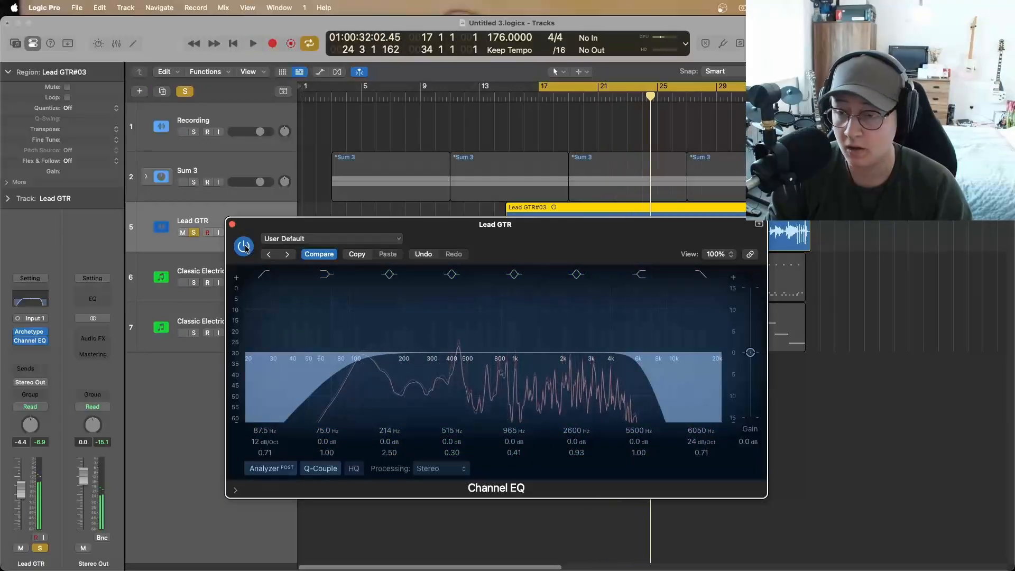
# Compare the lead guitar with its Channel EQ engaged and bypassed, and close the EQ window
pyautogui.press('space')
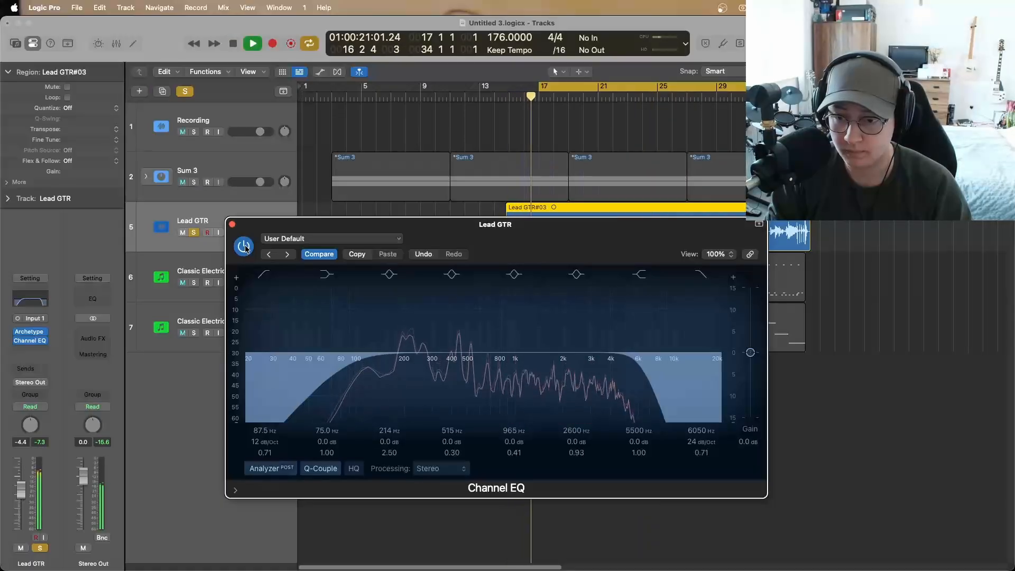
pyautogui.press('space')
pyautogui.click(243, 247)
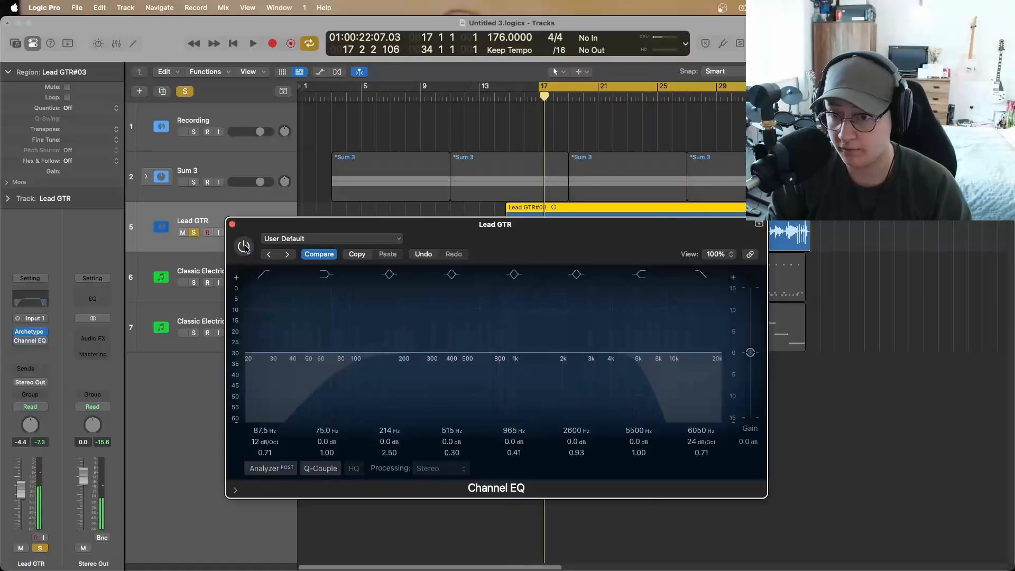
pyautogui.press('space')
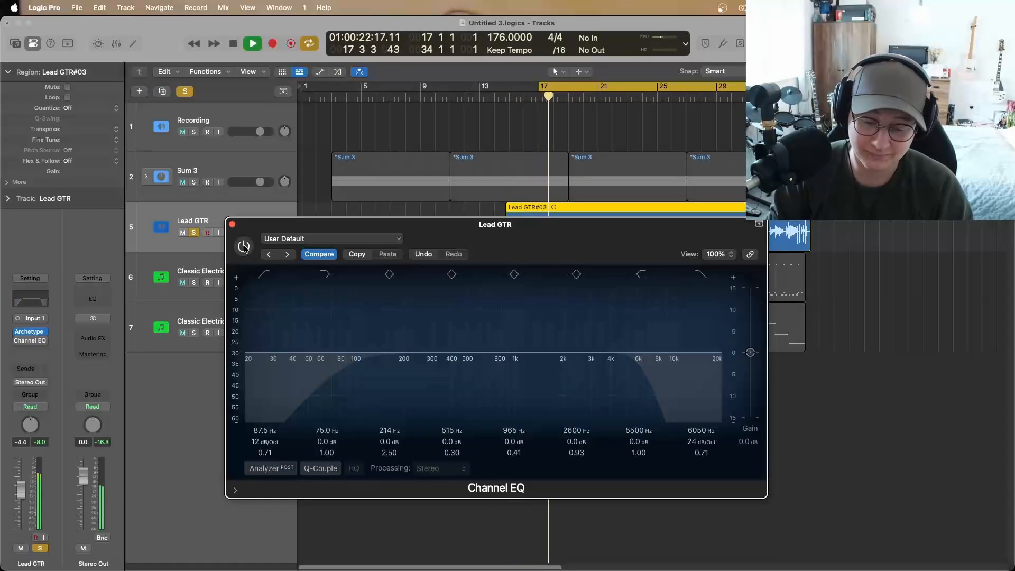
pyautogui.click(231, 224)
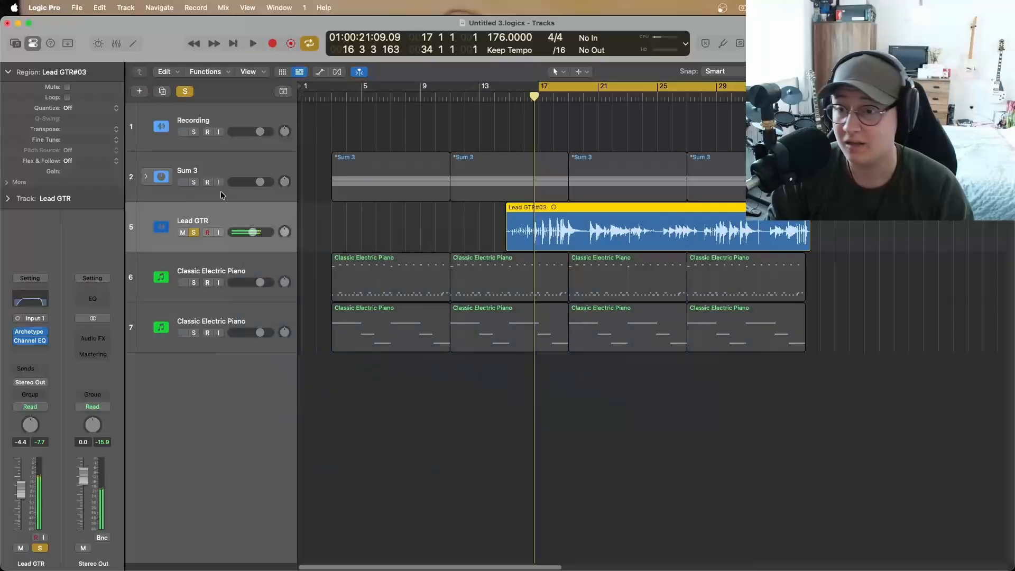
# Solo the Sum 3 guitar stack along with the lead guitar and listen to both together with cycling switched off
pyautogui.click(194, 183)
pyautogui.press('space')
pyautogui.press('c')
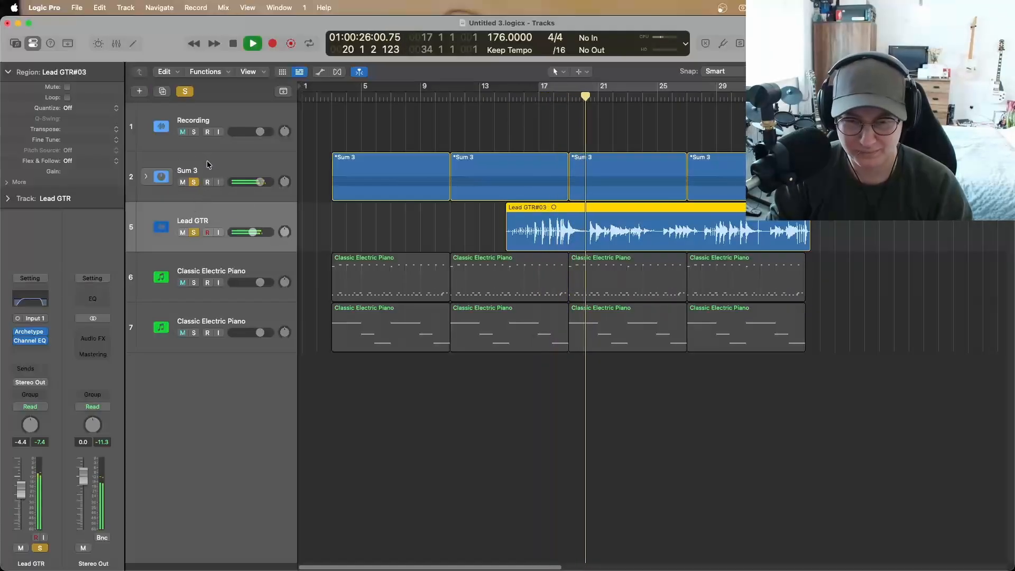
pyautogui.click(238, 170)
pyautogui.press('space')
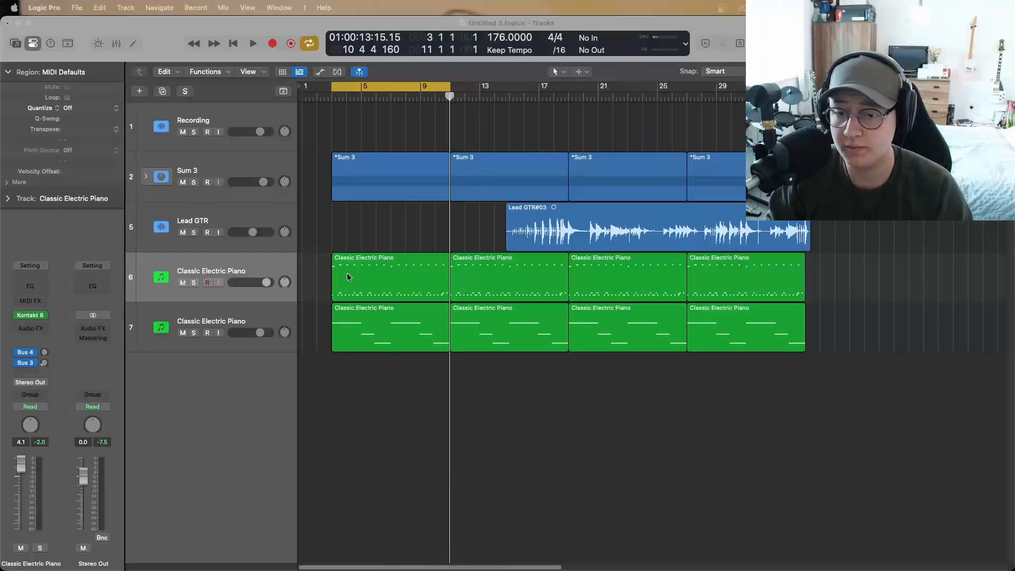
# Open the Kontakt 8 drum kit of track 6, solo the track and play the drums
pyautogui.click(347, 274)
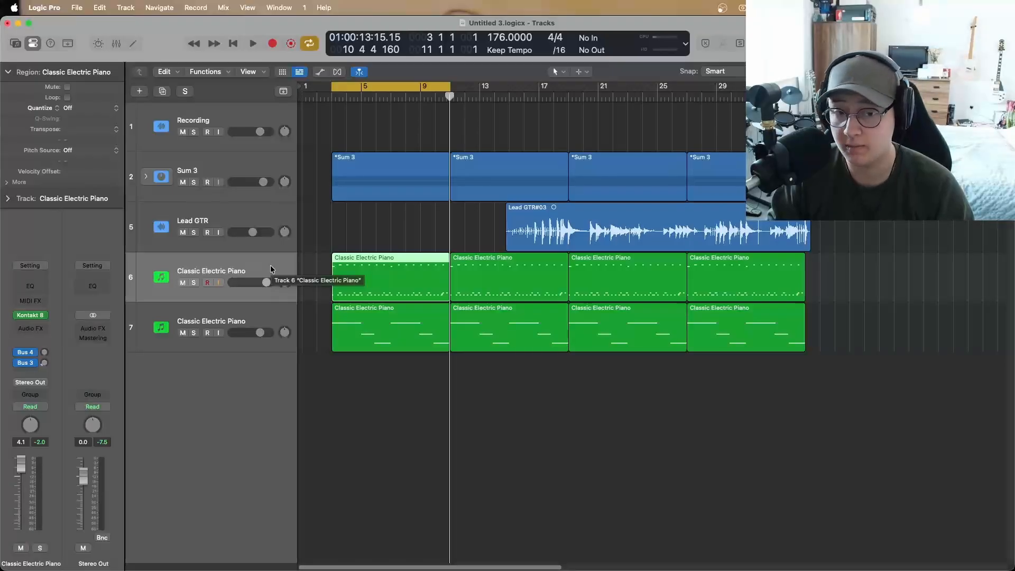
pyautogui.click(32, 315)
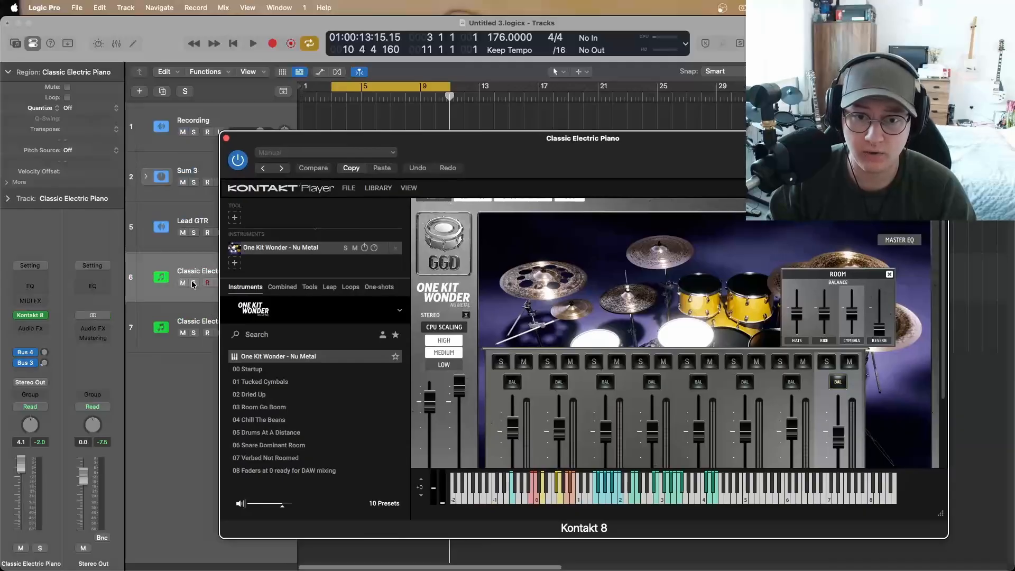
pyautogui.click(194, 283)
pyautogui.moveTo(525, 154); pyautogui.dragTo(420, 146)
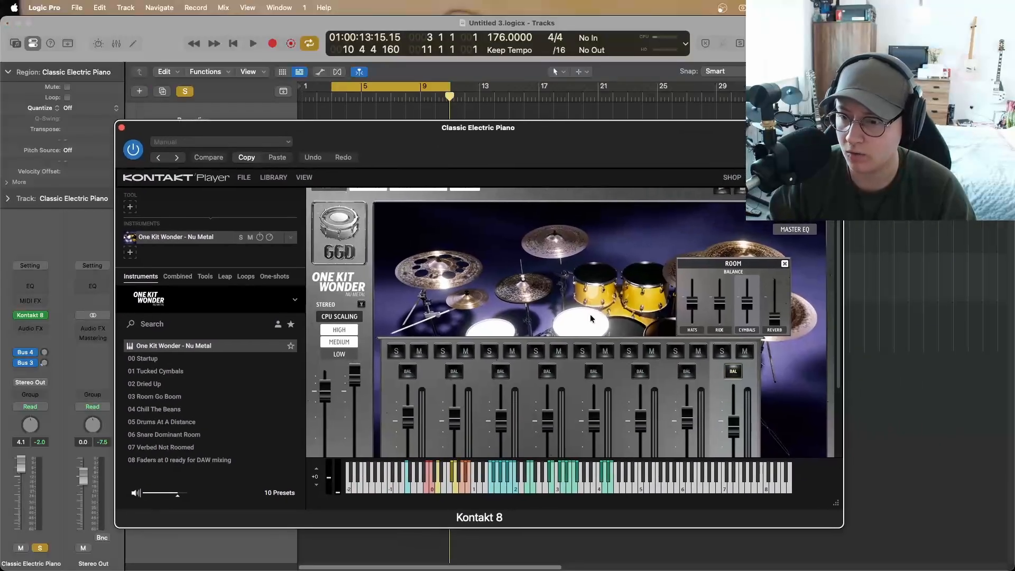
pyautogui.press('space')
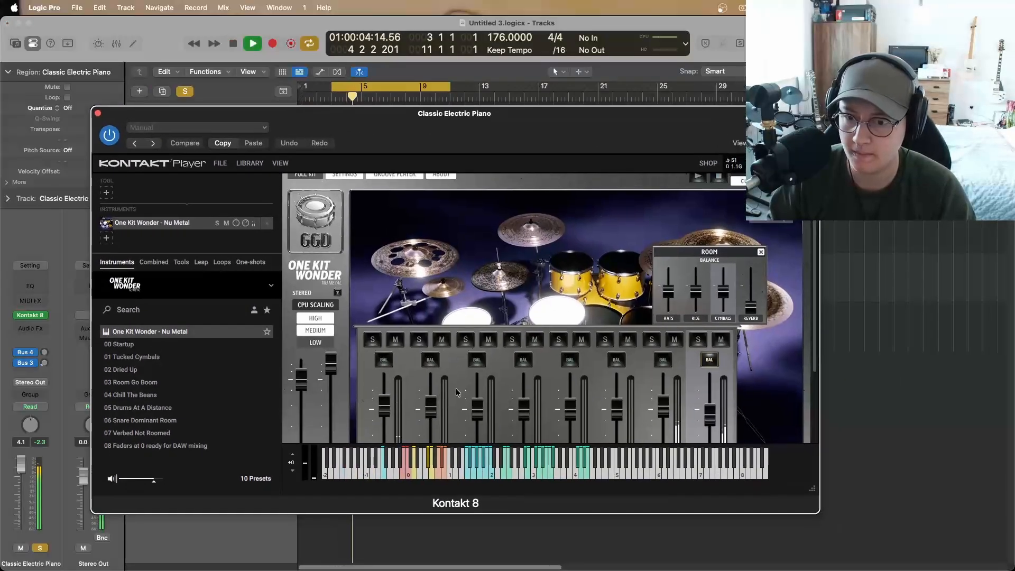
# Adjust the snare's reverb balance in the drum mixer and lower the room channel to -6.2 dB
pyautogui.scroll(-3, 455, 391)
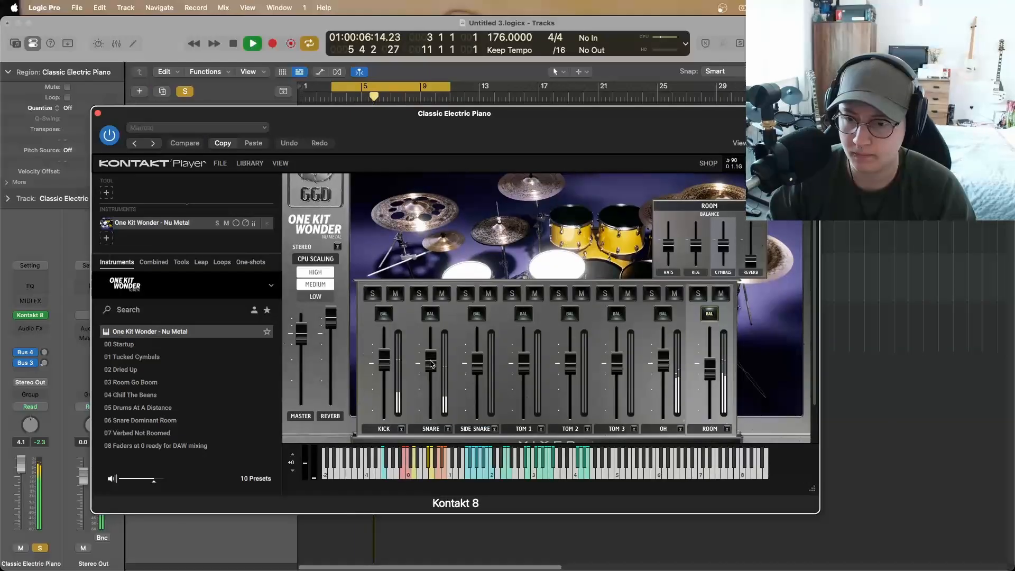
pyautogui.click(431, 314)
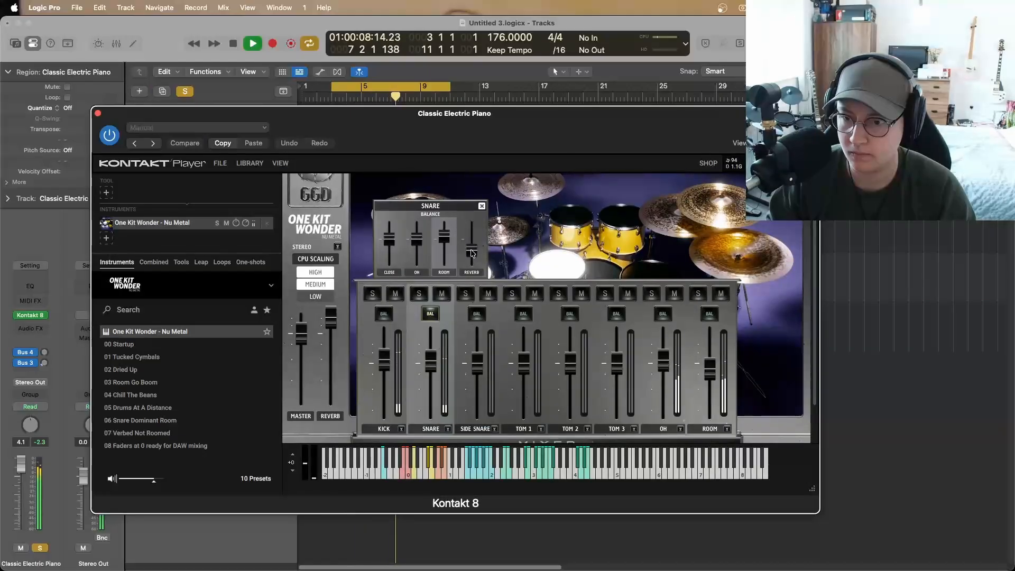
pyautogui.moveTo(472, 253); pyautogui.dragTo(472, 255)
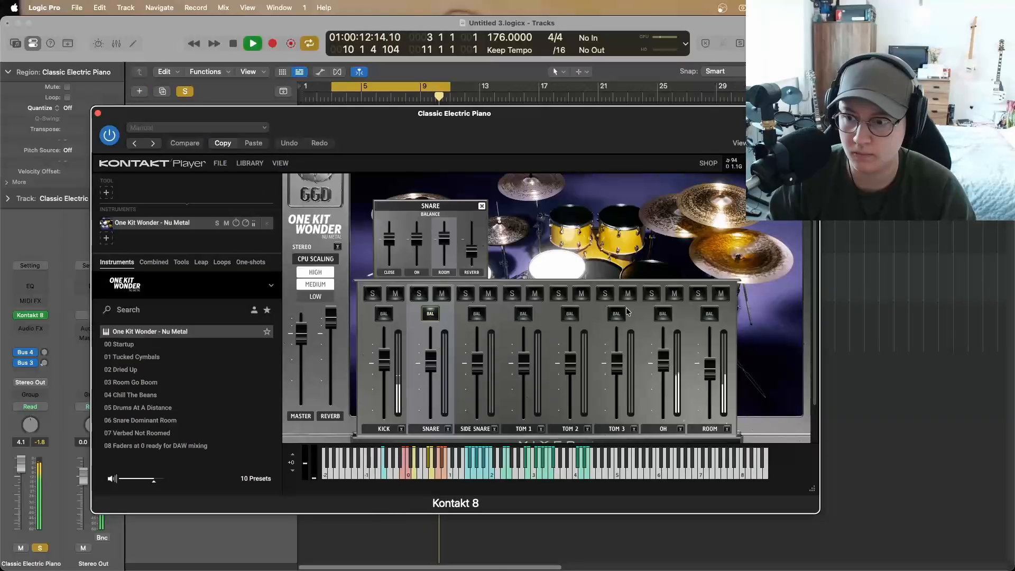
pyautogui.moveTo(710, 371); pyautogui.dragTo(712, 376)
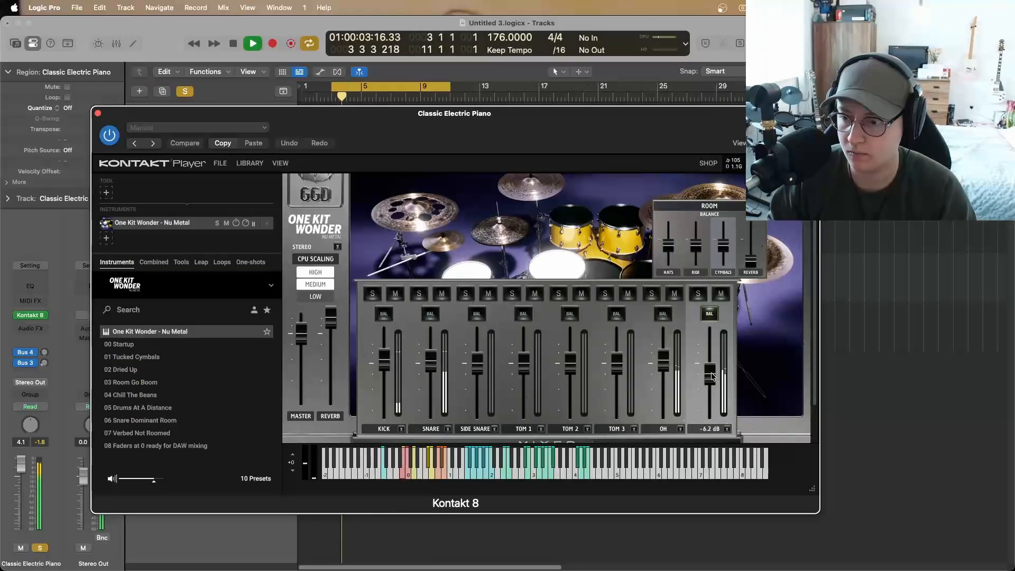
# Adjust the kick fader, set the overheads fader to 2.1 dB and close the drum instrument window
pyautogui.click(383, 361)
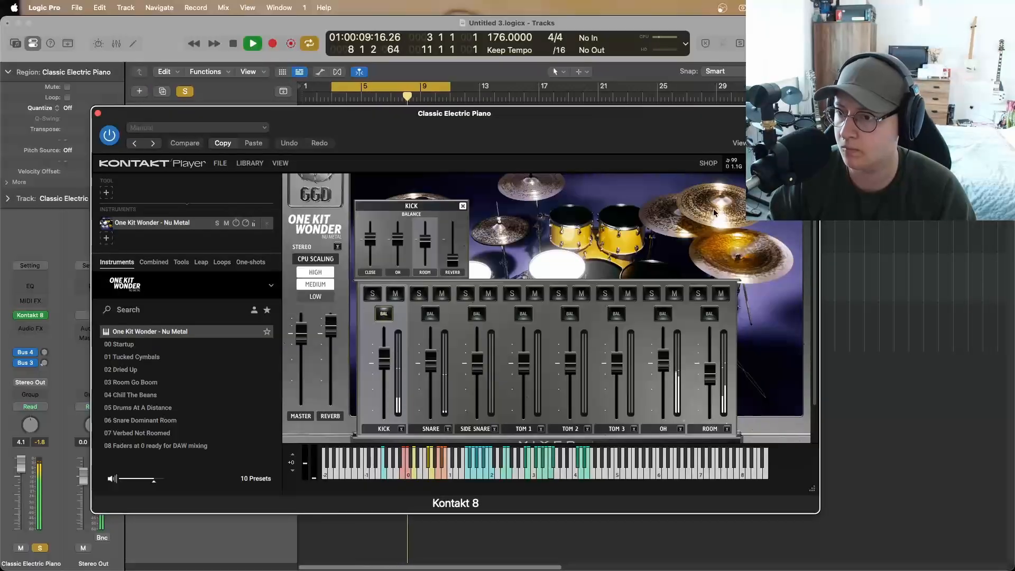
pyautogui.moveTo(228, 123); pyautogui.dragTo(286, 121)
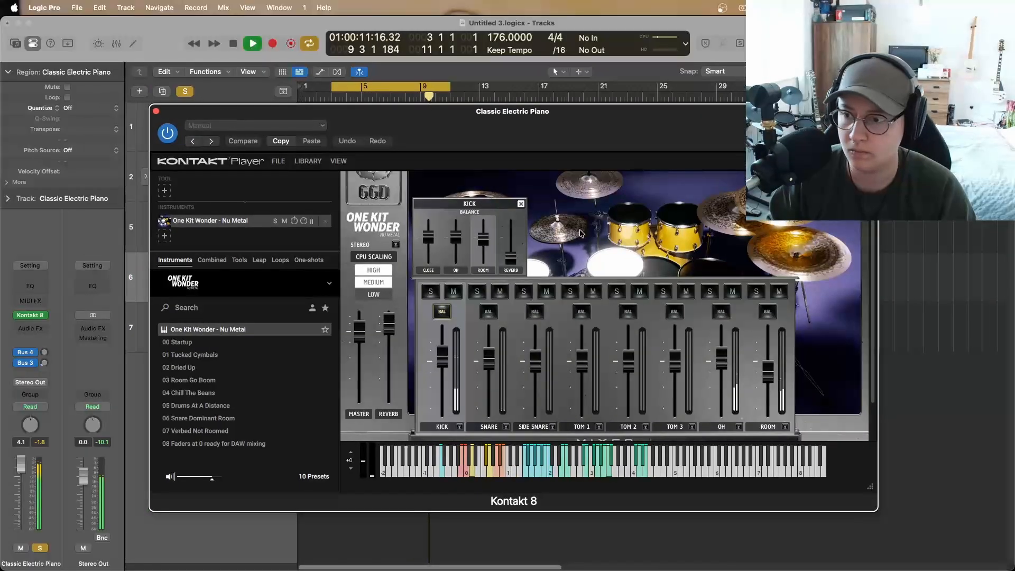
pyautogui.click(724, 360)
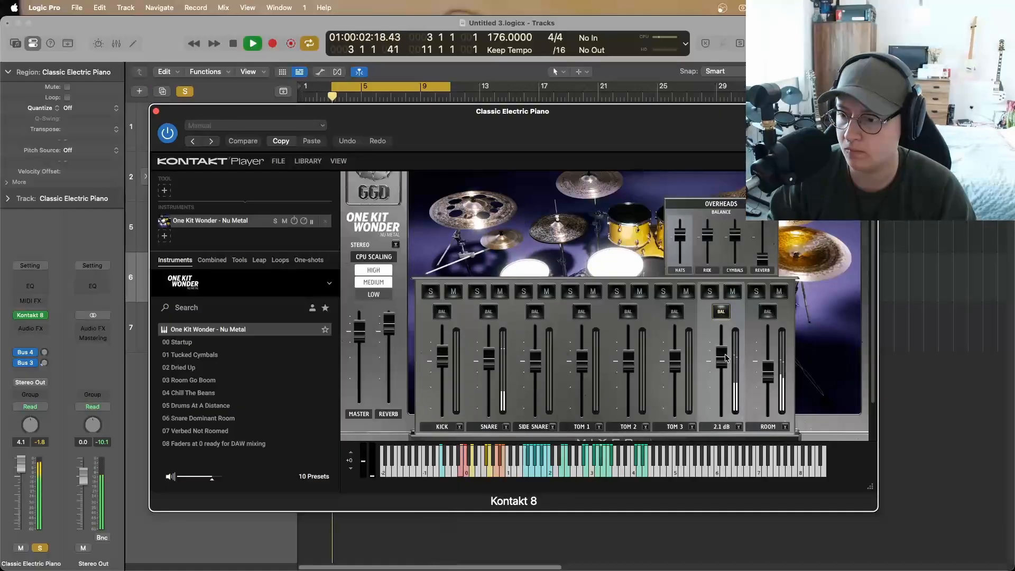
pyautogui.click(156, 112)
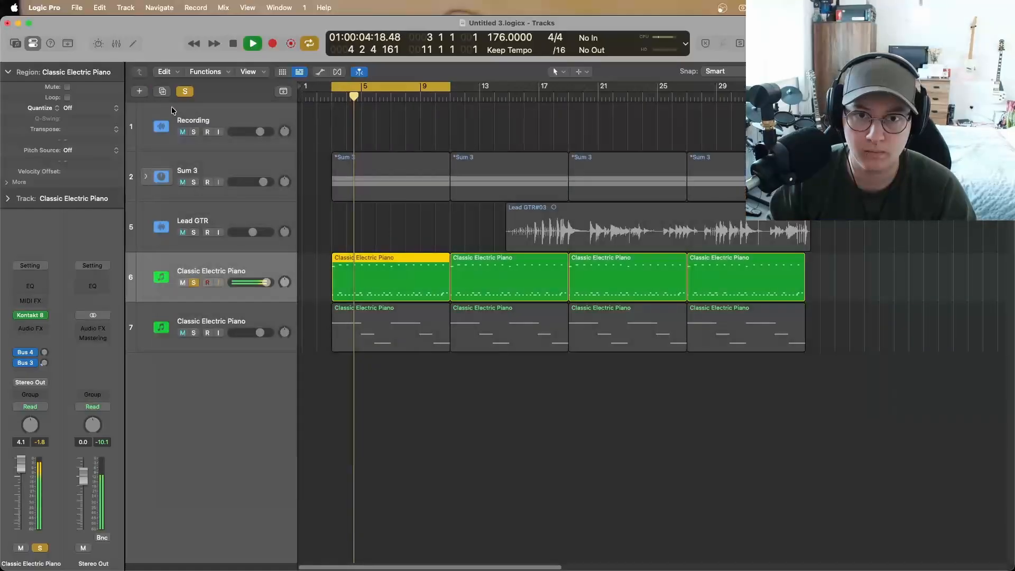
# Turn off all solos, stop playback and add a Channel EQ to the track 6 drums, moving its window clear of the track controls
pyautogui.click(185, 92)
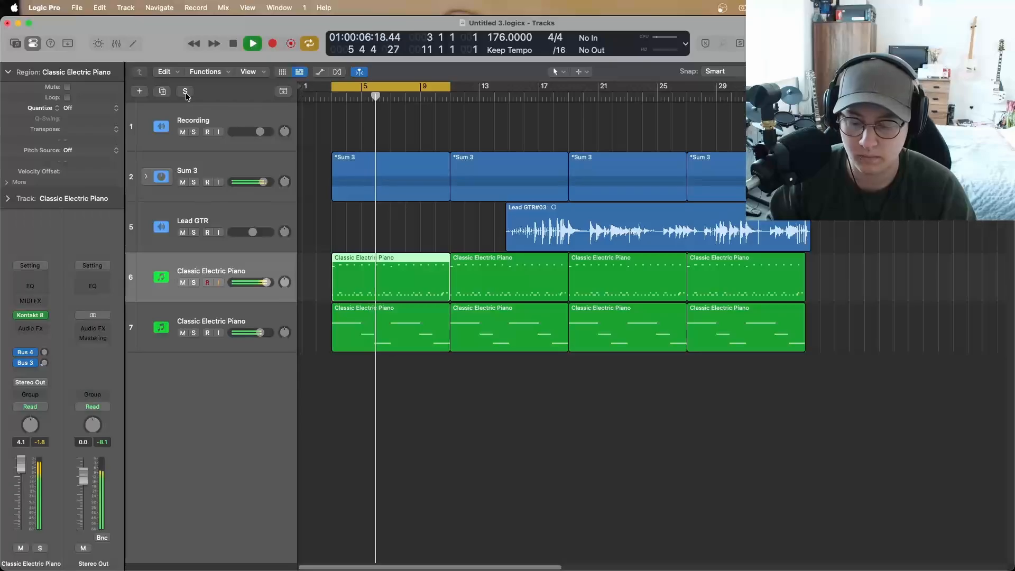
pyautogui.press('space')
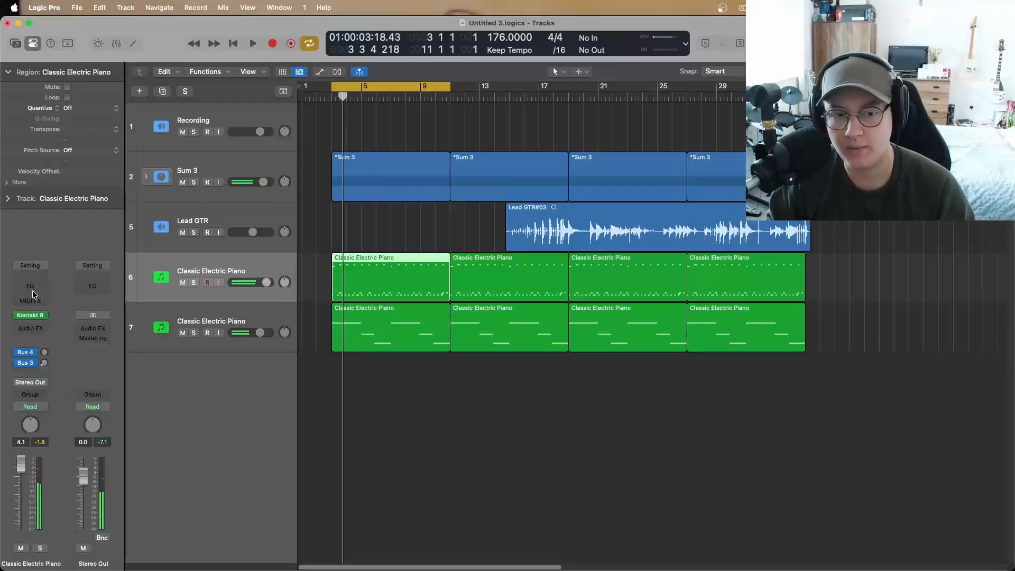
pyautogui.click(32, 291)
pyautogui.moveTo(685, 157); pyautogui.dragTo(609, 144)
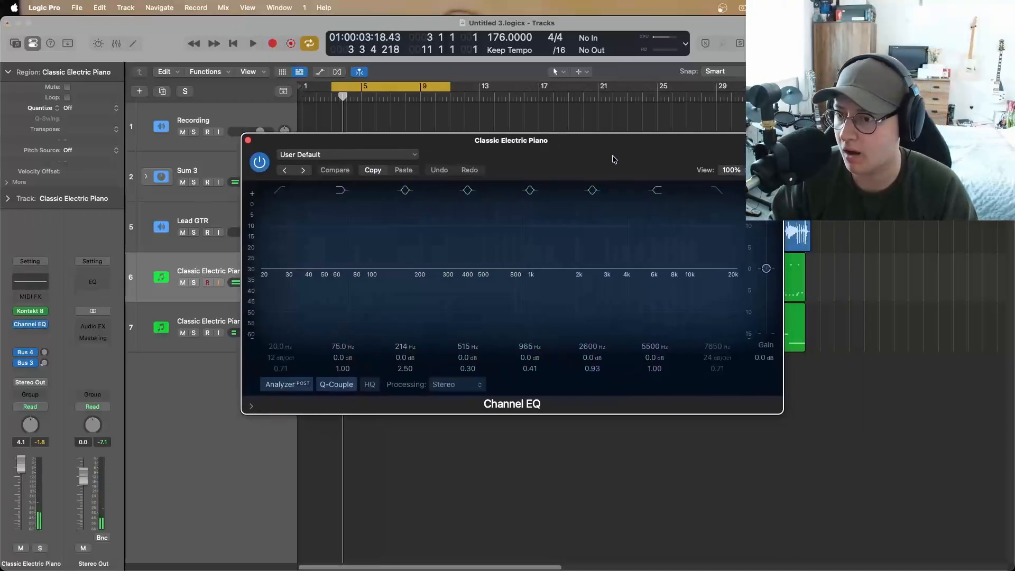
pyautogui.moveTo(466, 153); pyautogui.dragTo(600, 179)
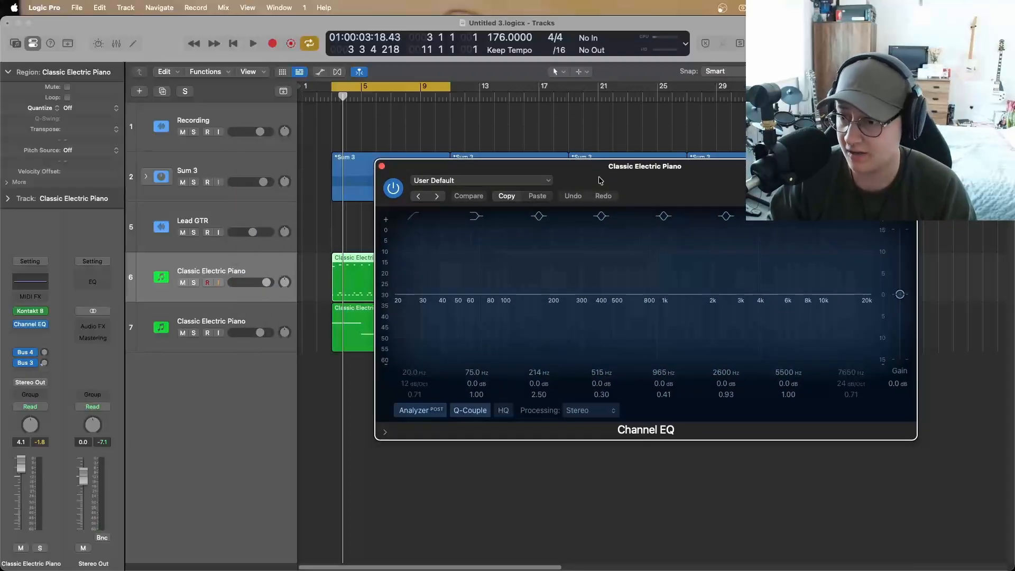
pyautogui.moveTo(600, 180); pyautogui.dragTo(560, 186)
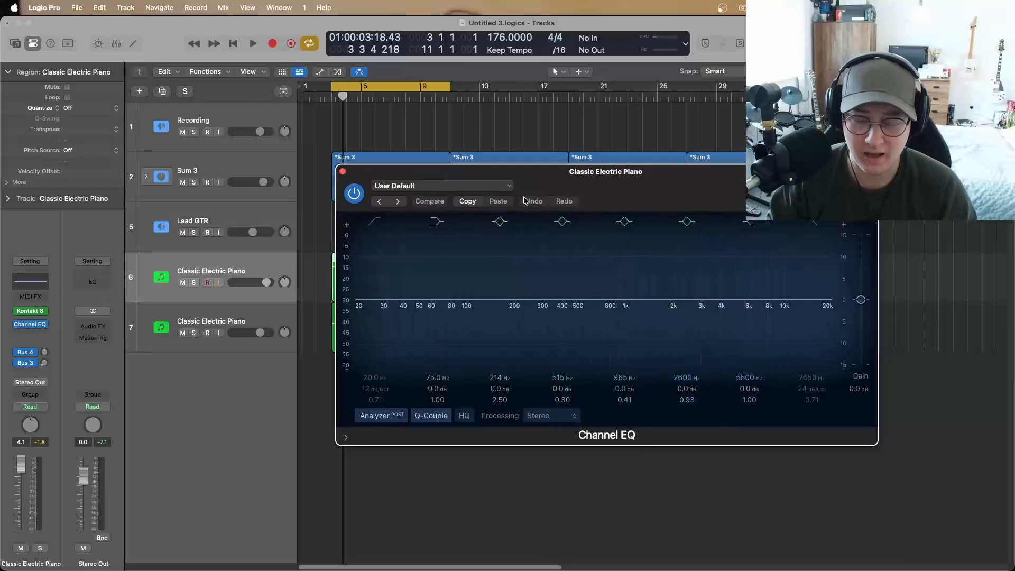
# Solo the drums and cut 2.6 dB at 2880 Hz in the Channel EQ, compare with the EQ bypassed, then close it
pyautogui.click(194, 283)
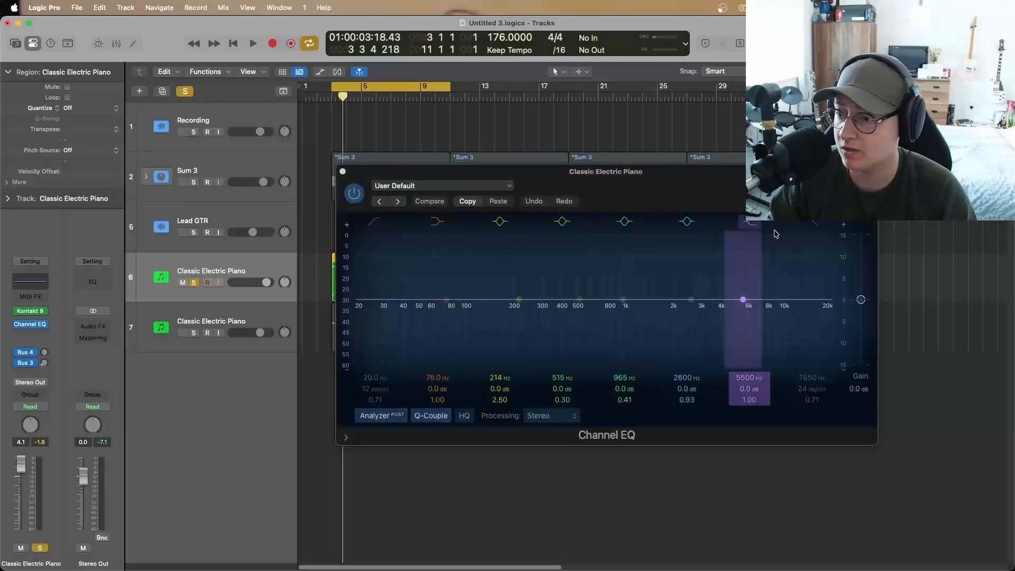
pyautogui.press('space')
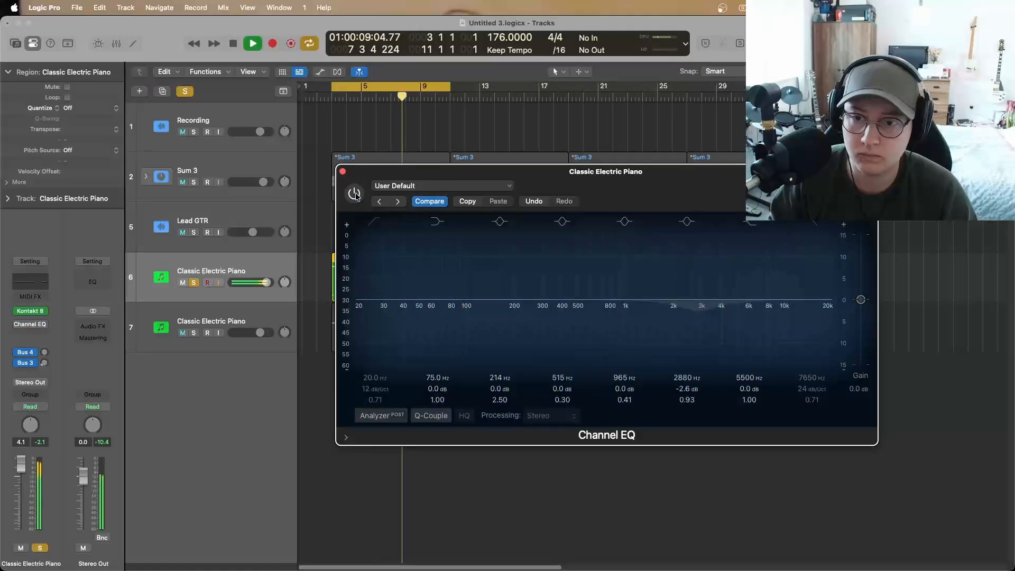
pyautogui.click(351, 189)
pyautogui.click(342, 171)
pyautogui.press('space')
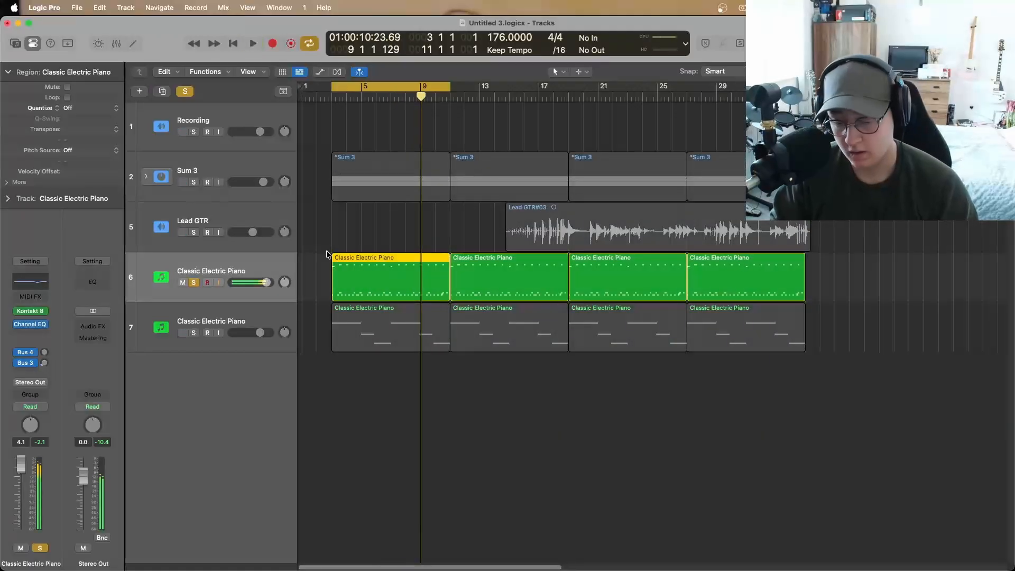
# Unsolo the drums, play the full mix and select the track 7 bass
pyautogui.click(193, 282)
pyautogui.press('space')
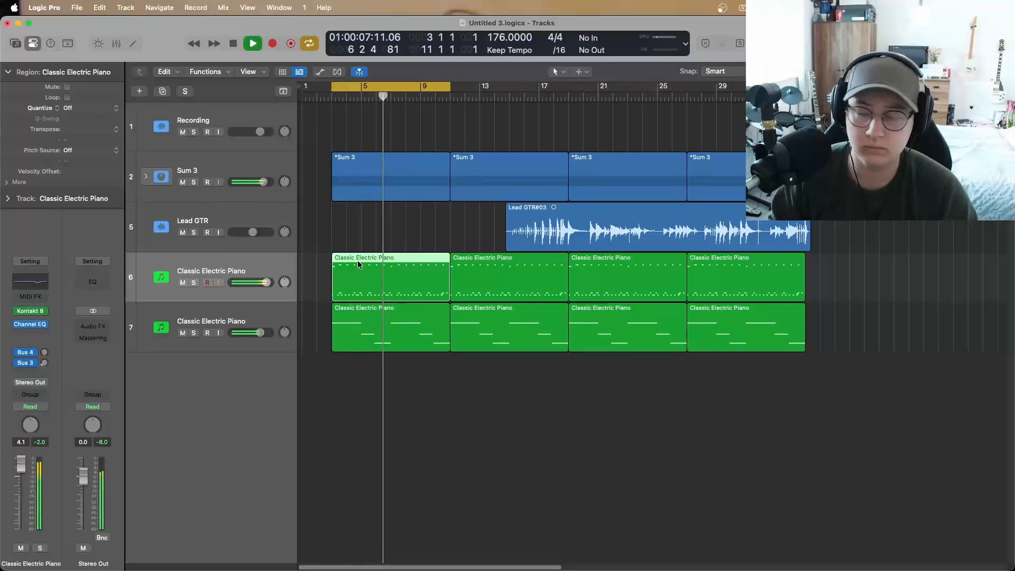
pyautogui.click(205, 318)
pyautogui.press('space')
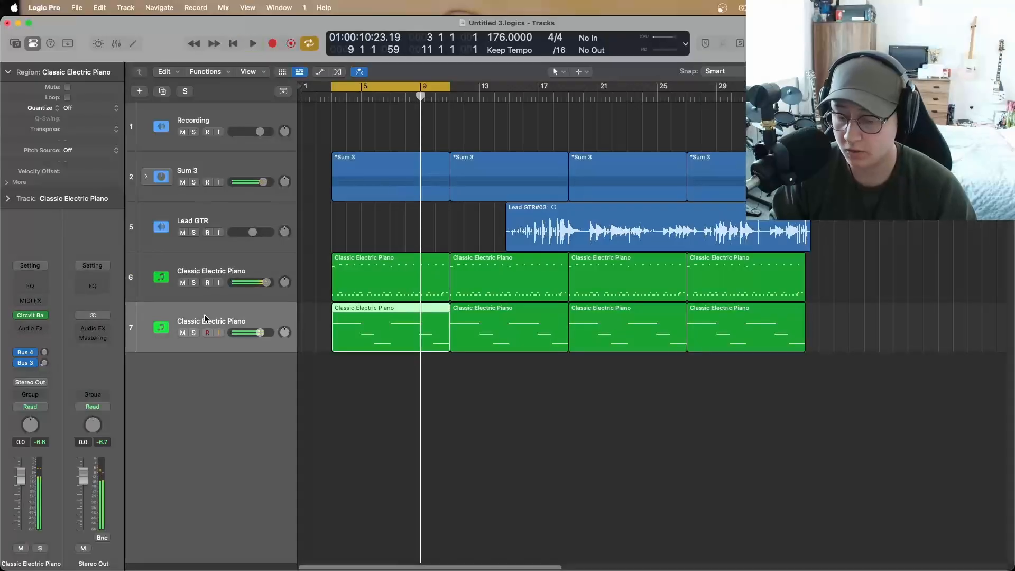
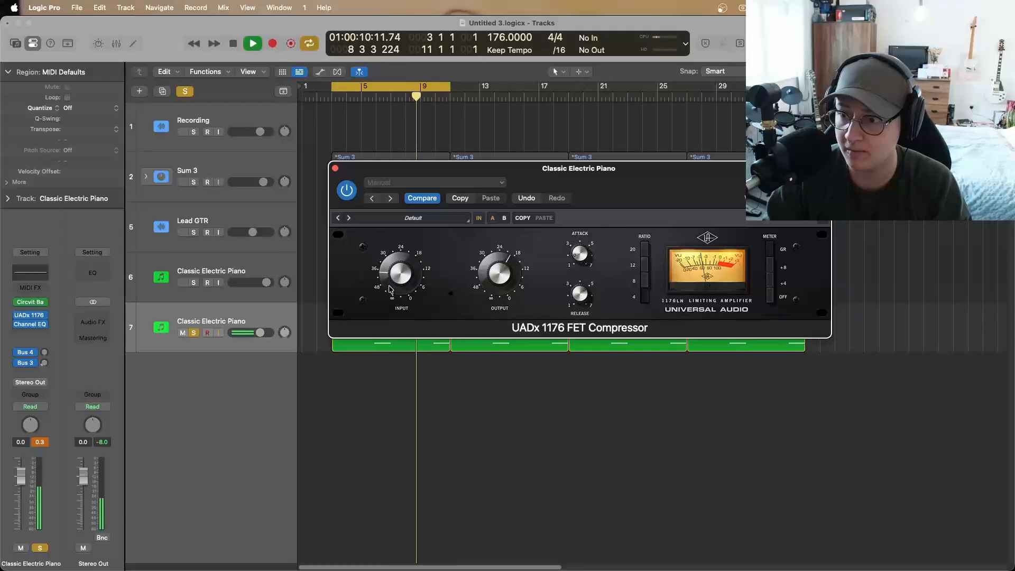
# Set the bass's UADx 1176 compressor output to about 12, close the compressor and listen to the soloed bass
pyautogui.moveTo(482, 283); pyautogui.dragTo(489, 269)
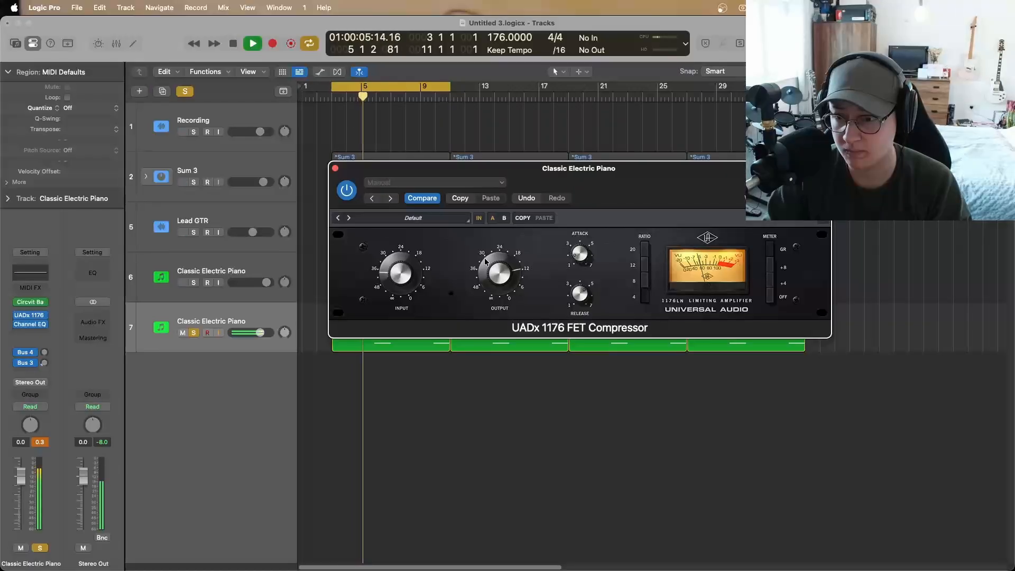
pyautogui.press('space')
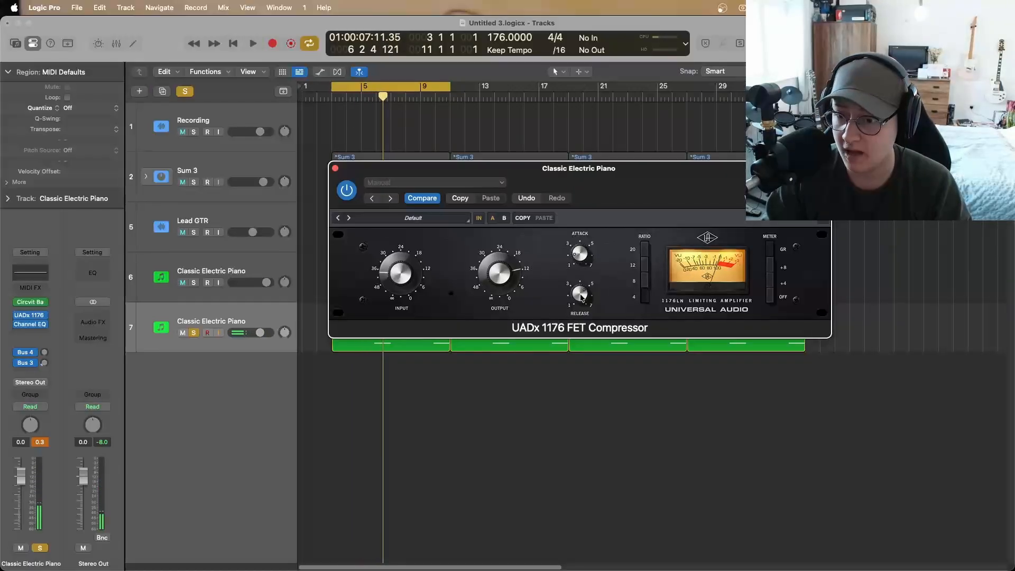
pyautogui.click(335, 168)
pyautogui.press('space')
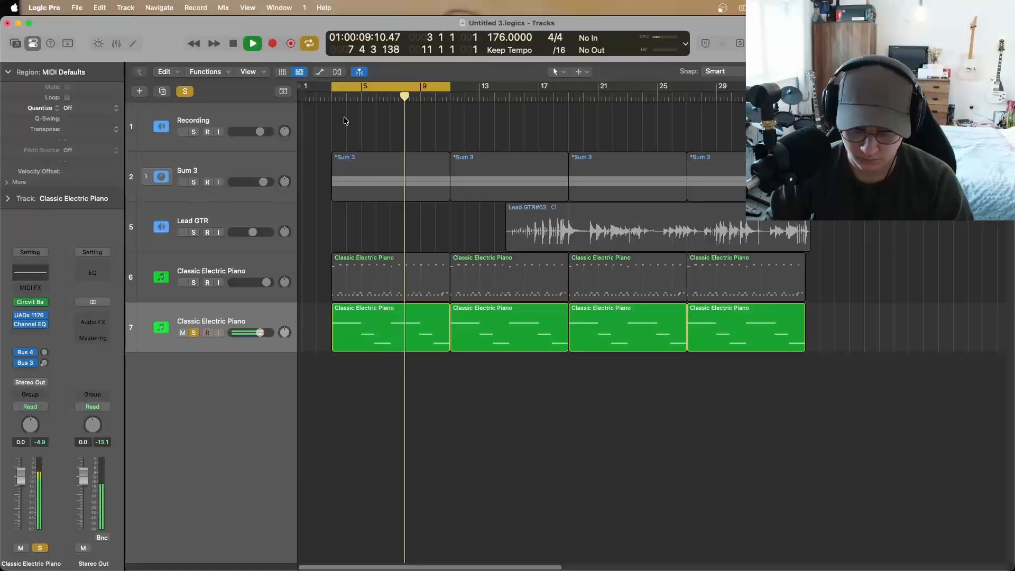
pyautogui.press('space')
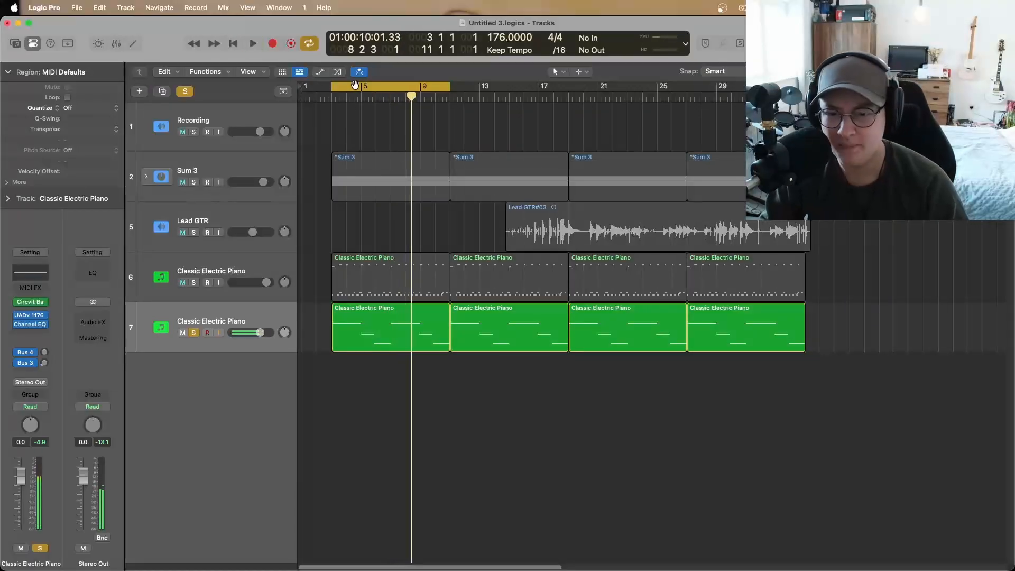
# In the bass's Channel EQ, cut 5.7 dB at 5900 Hz, lower the highs by 3.2 dB at 5050 Hz and broadly dip the mids
pyautogui.click(31, 325)
pyautogui.moveTo(557, 171); pyautogui.dragTo(490, 136)
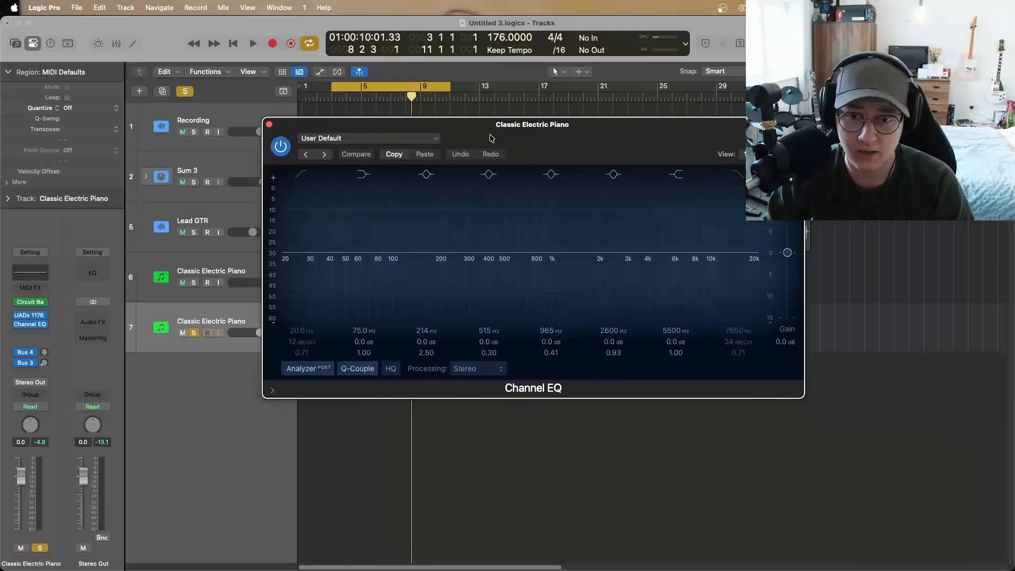
pyautogui.press('space')
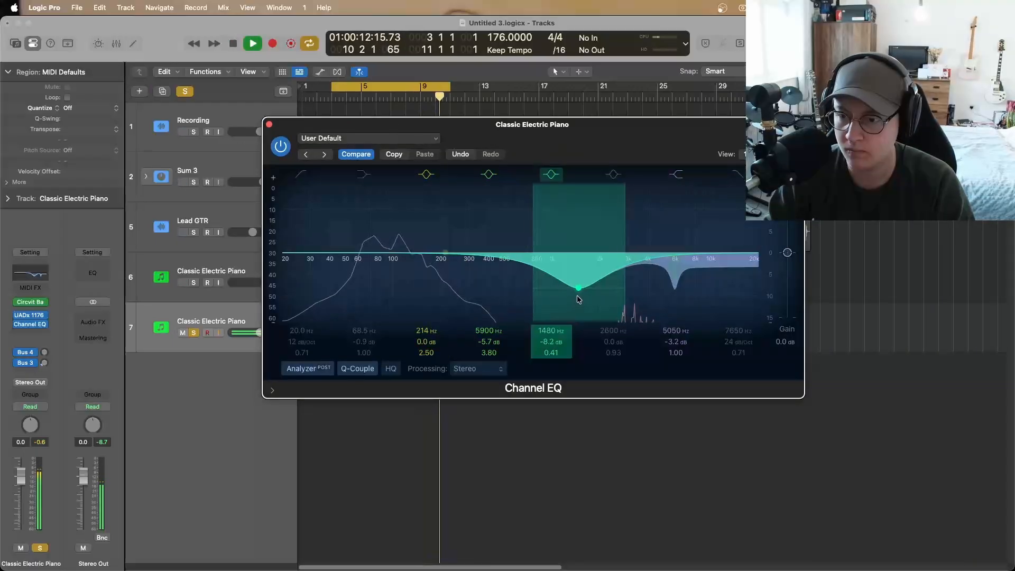
pyautogui.moveTo(576, 295); pyautogui.dragTo(555, 273)
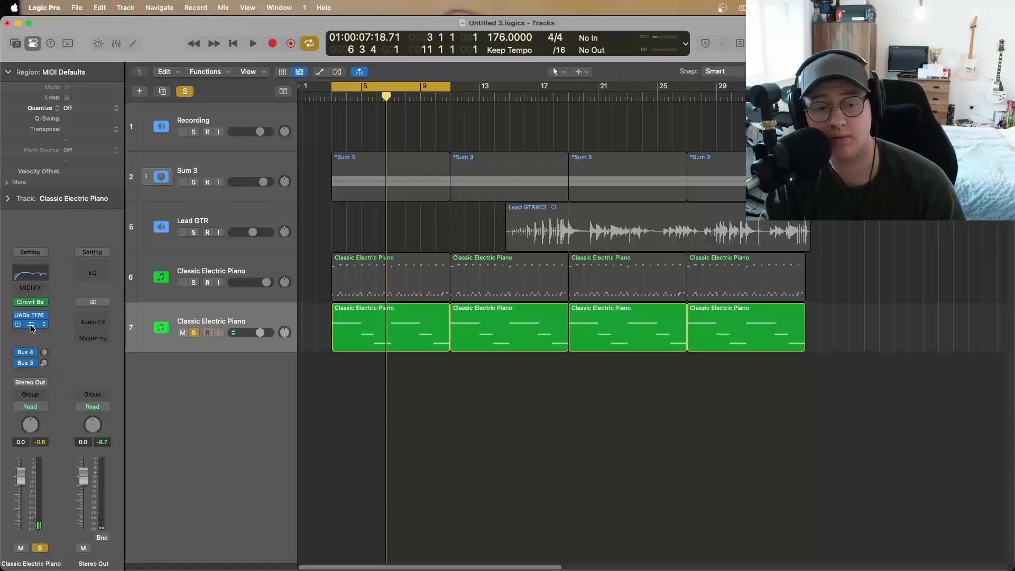
pyautogui.click(31, 325)
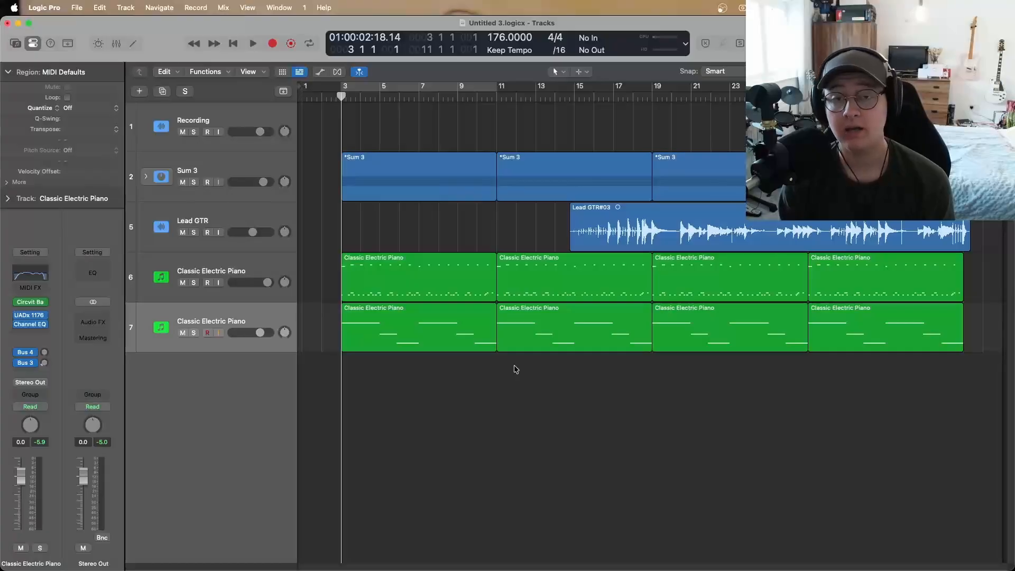
# Show the mixer, examine the Stereo Out channel strip and hide the mixer
pyautogui.press('x')
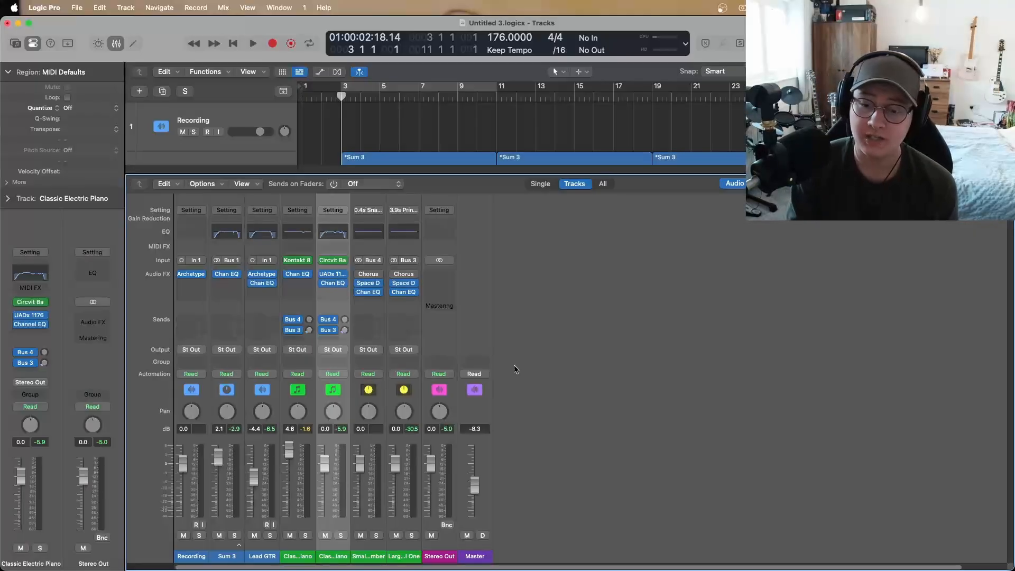
pyautogui.click(444, 341)
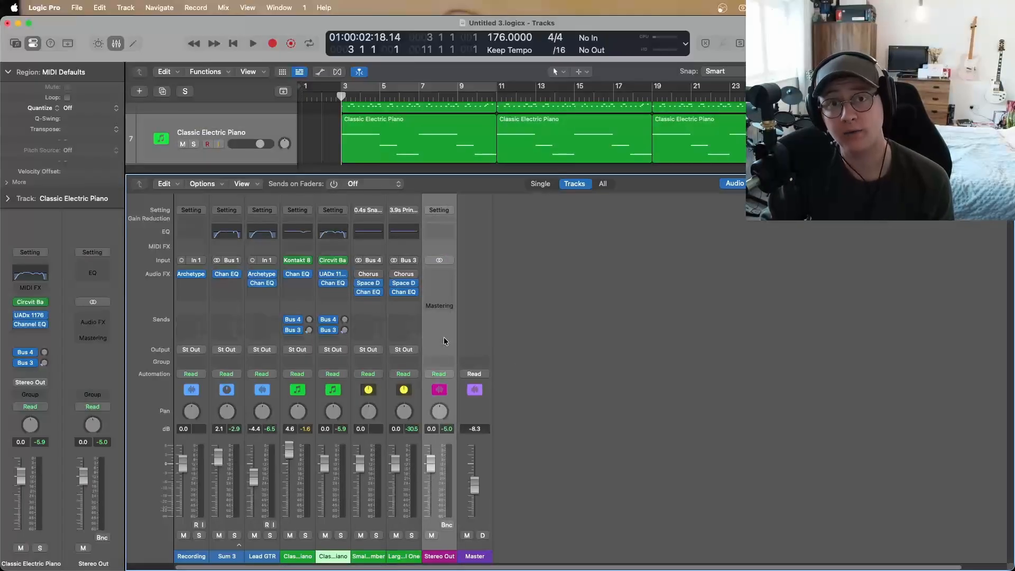
pyautogui.press('x')
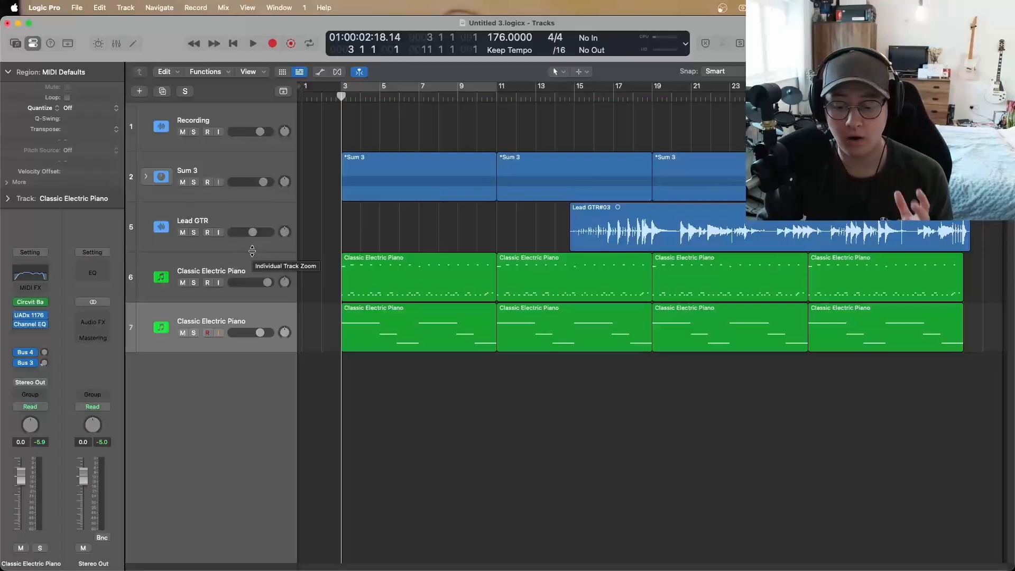
# Insert the OTT multiband compressor in stereo on the Stereo Out channel
pyautogui.click(233, 168)
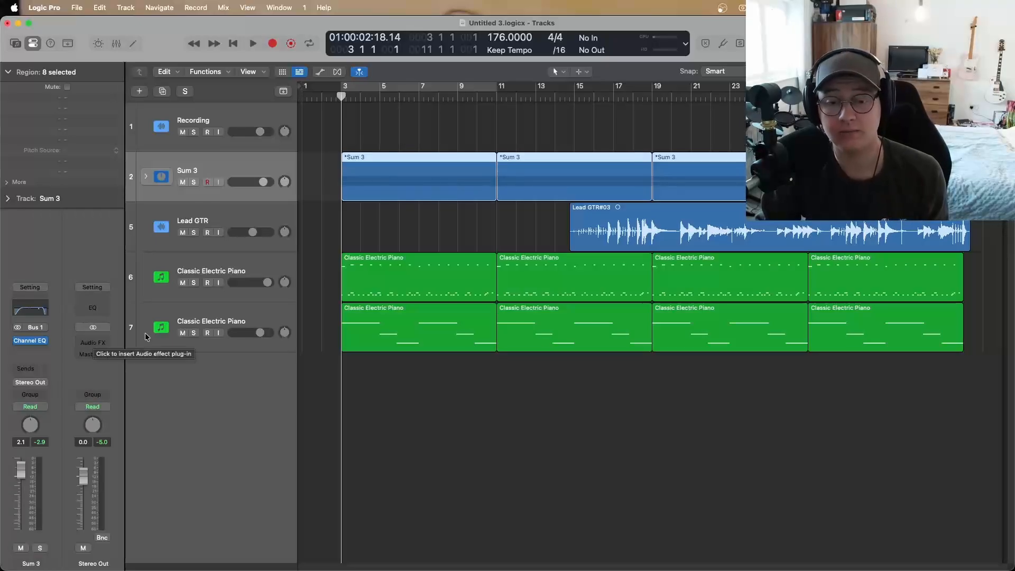
pyautogui.click(98, 336)
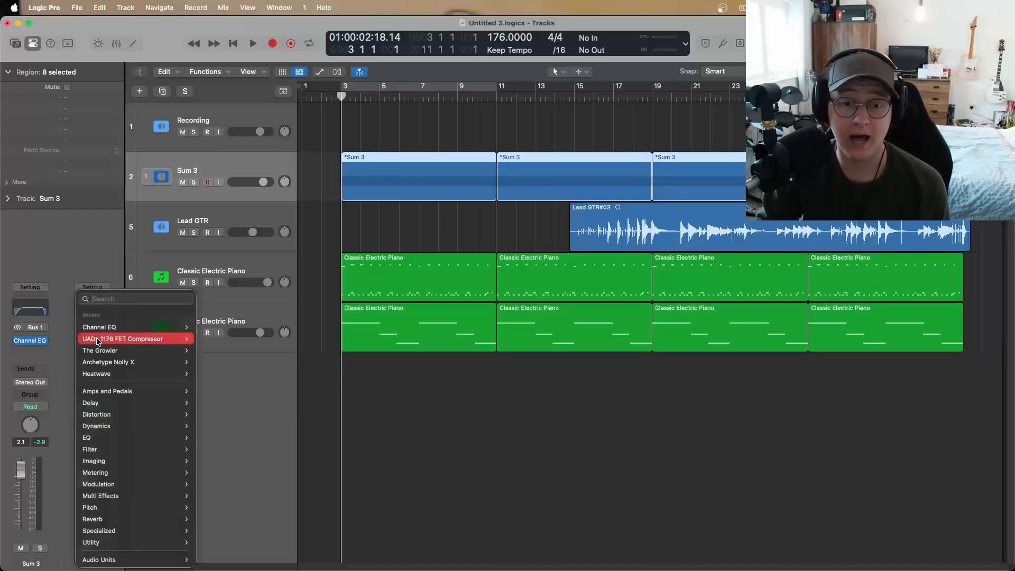
pyautogui.moveTo(96, 338)
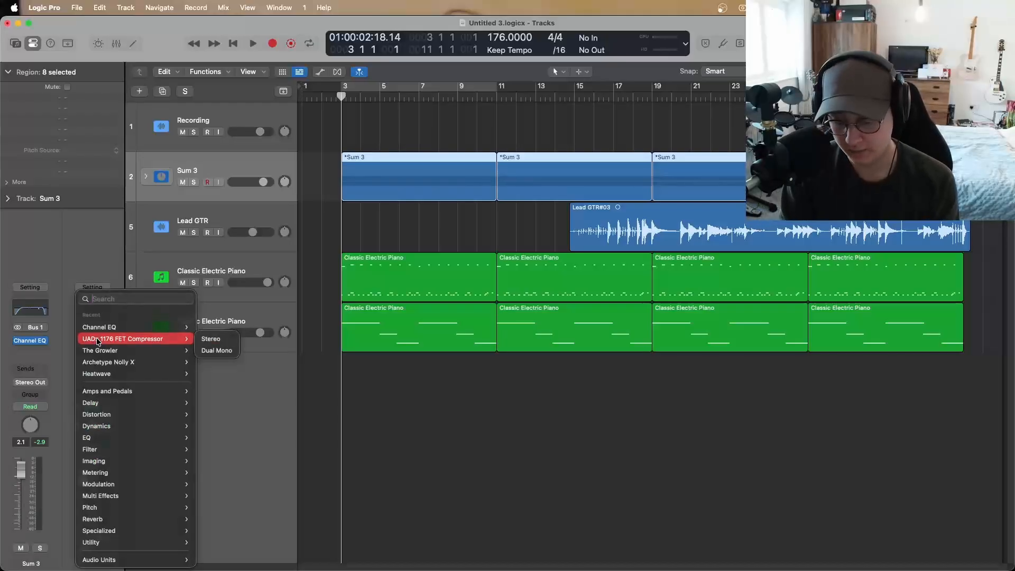
pyautogui.write('ott')
pyautogui.moveTo(103, 364)
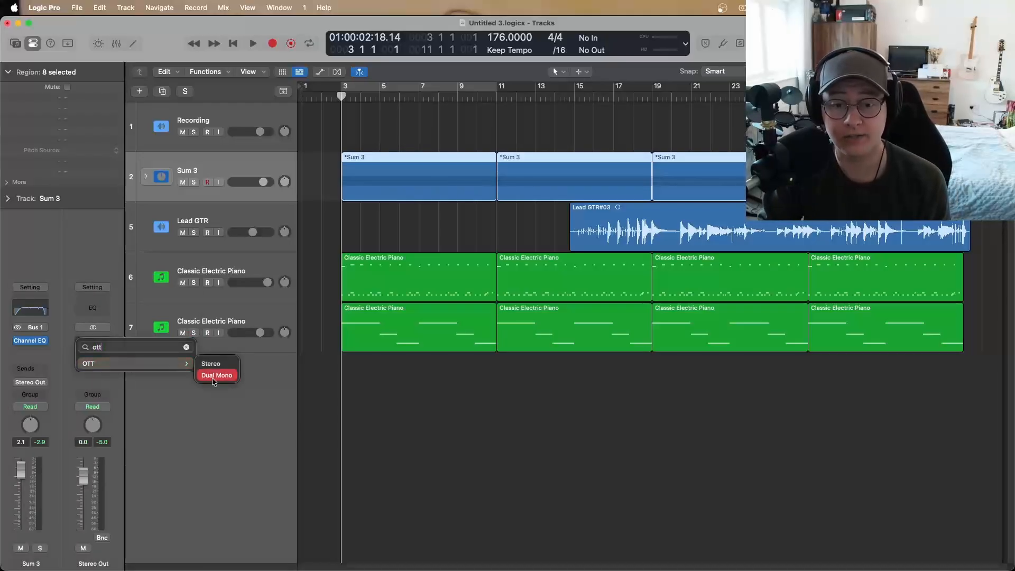
pyautogui.click(212, 364)
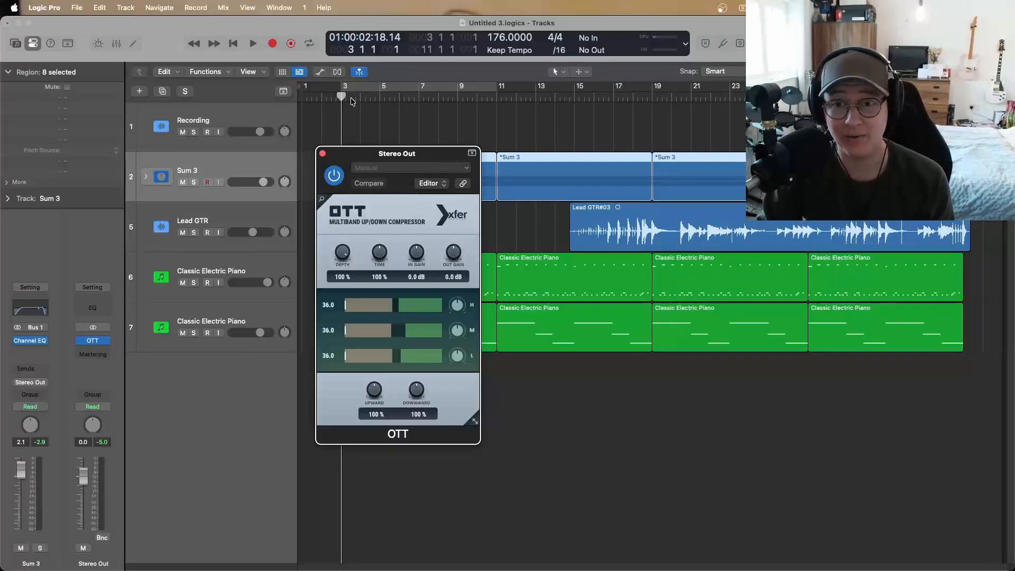
# Play the mix through OTT, reduce its depth to 11 %, close the plug-in and play the mix again
pyautogui.press('space')
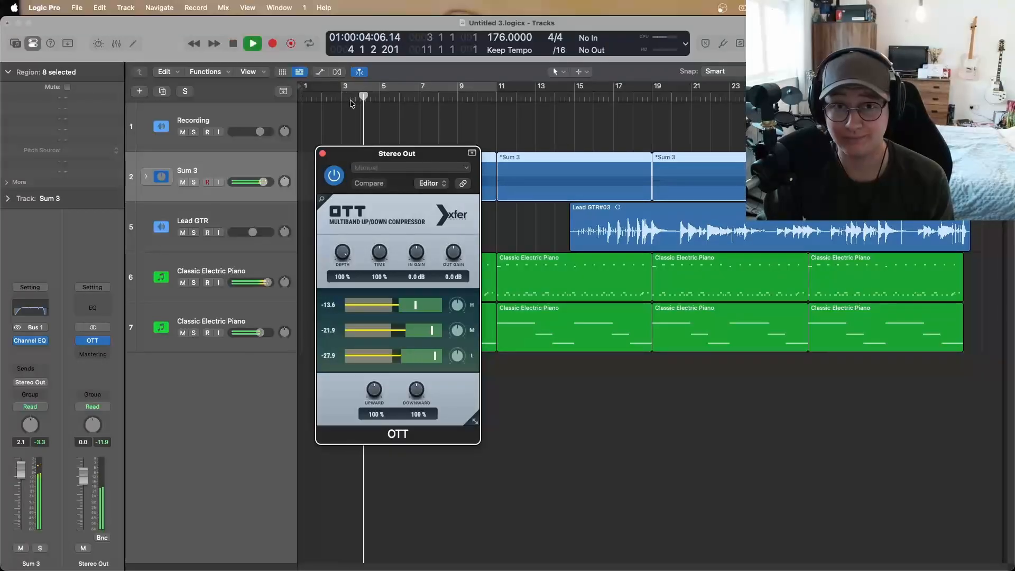
pyautogui.press('space')
pyautogui.moveTo(341, 252); pyautogui.dragTo(318, 328)
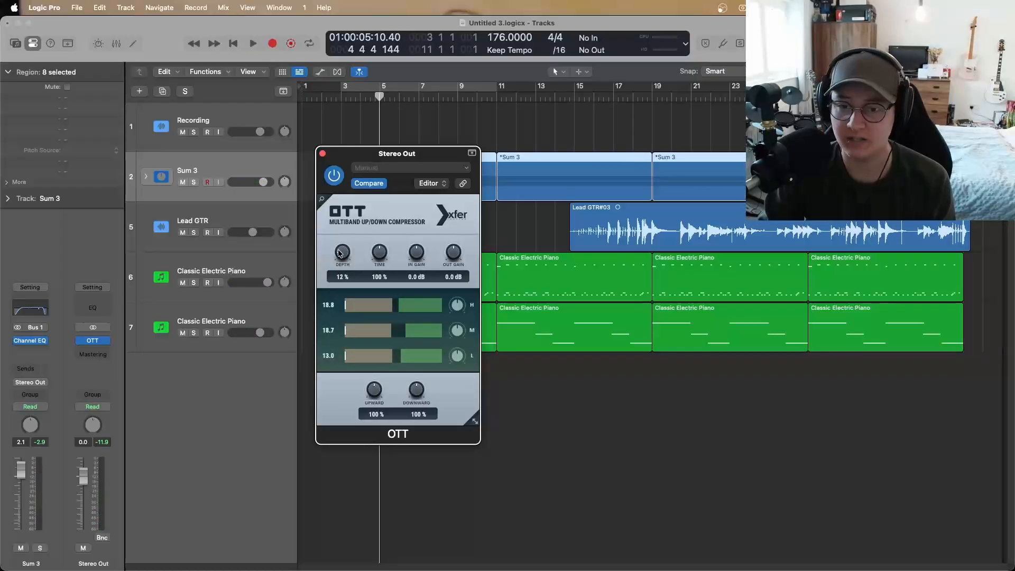
pyautogui.scroll(-2, 340, 254)
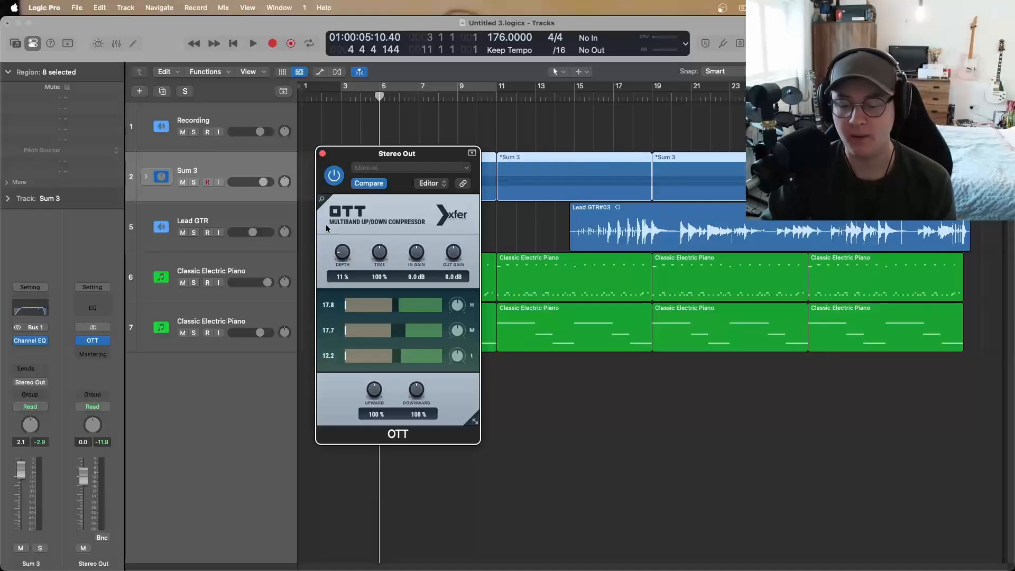
pyautogui.press('super+w')
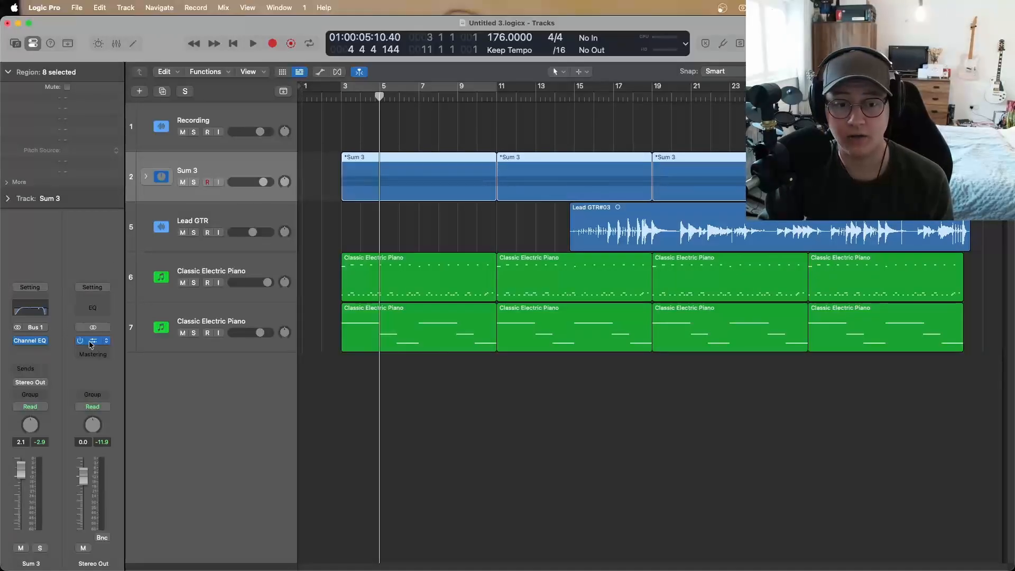
pyautogui.hotkey('shift', 'space')
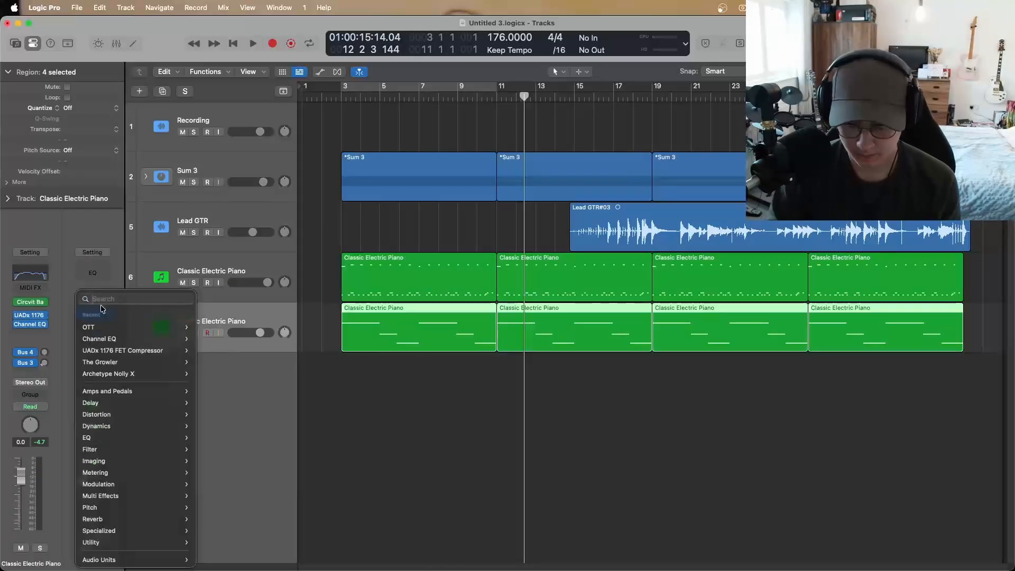
# Add the Heatwave plug-in in stereo after OTT on the Stereo Out channel
pyautogui.write('h')
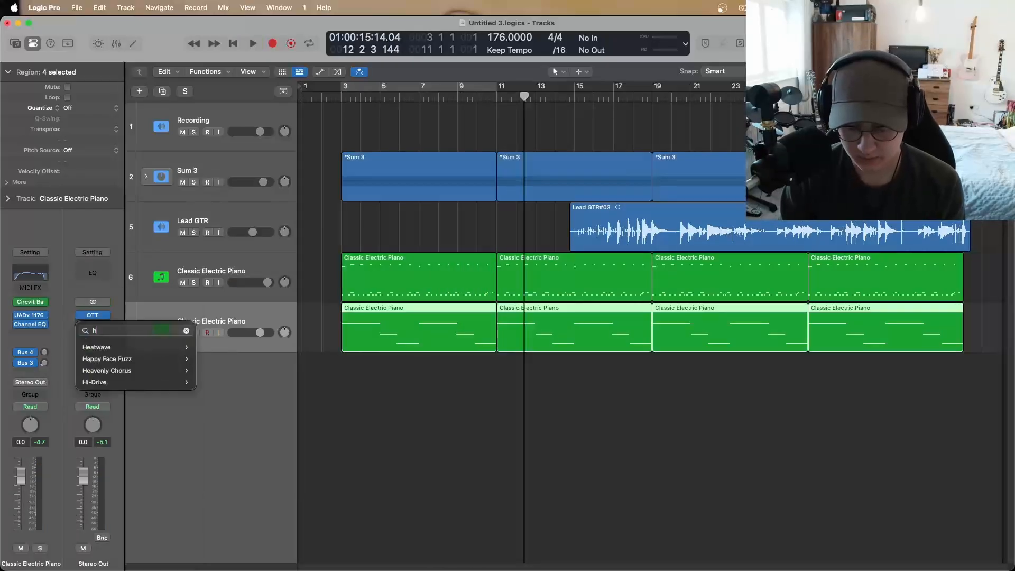
pyautogui.write('eatwa')
pyautogui.moveTo(174, 347)
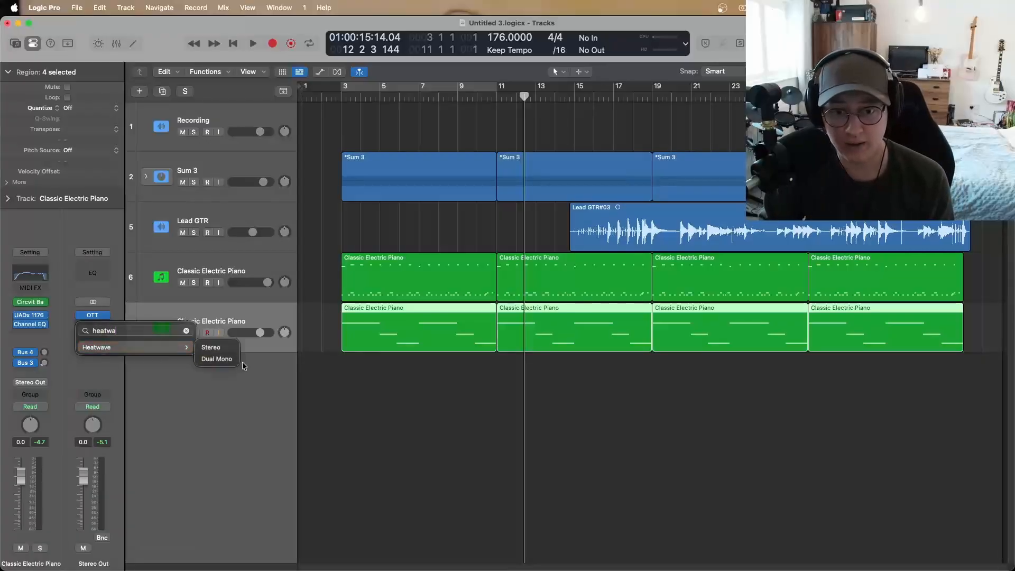
pyautogui.click(234, 349)
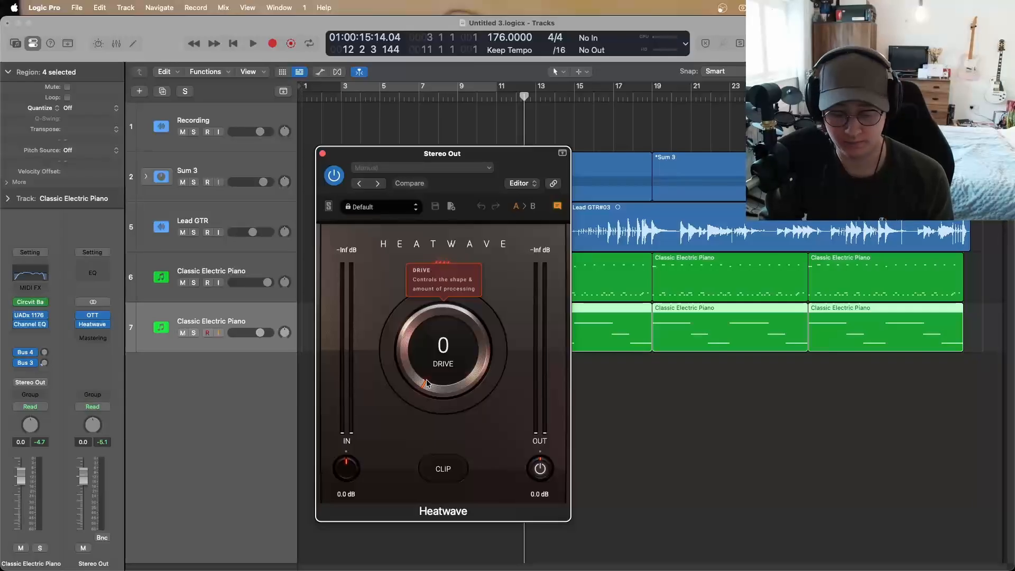
# Play the mix, raise Heatwave's Drive to 11 and compare the sound with the plug-in bypassed and enabled
pyautogui.press('space')
pyautogui.moveTo(427, 383); pyautogui.dragTo(373, 293)
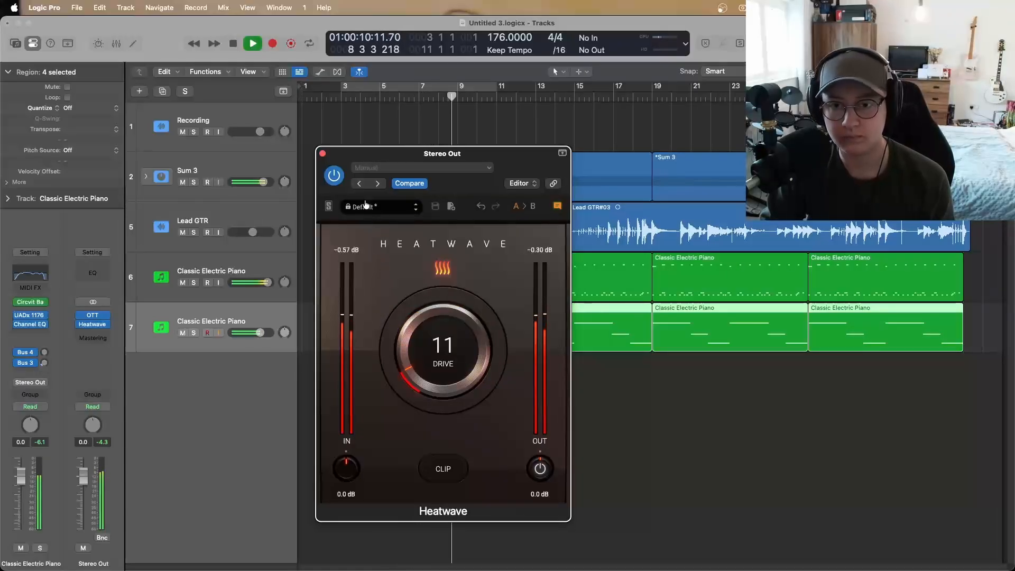
pyautogui.click(334, 175)
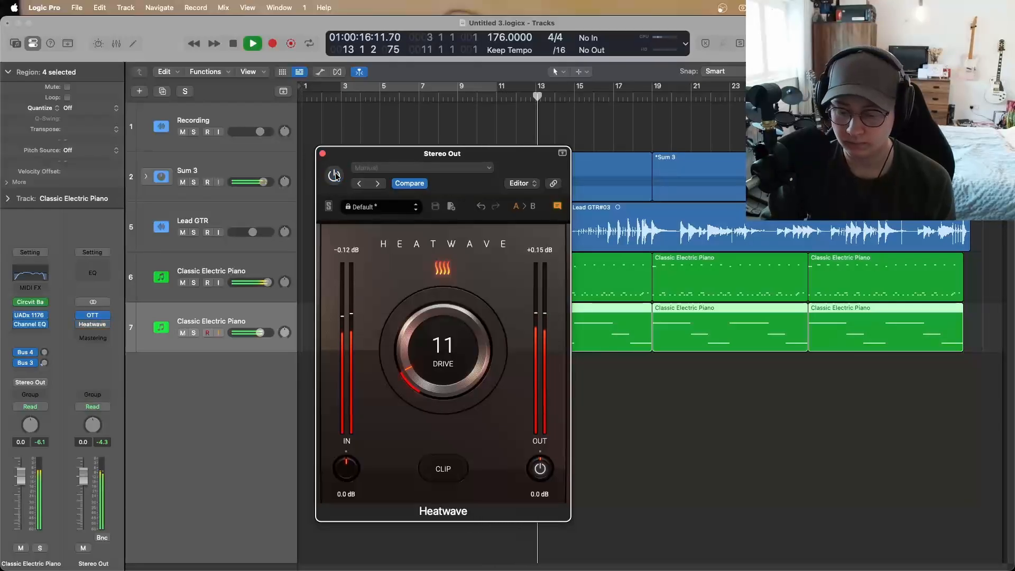
pyautogui.click(335, 174)
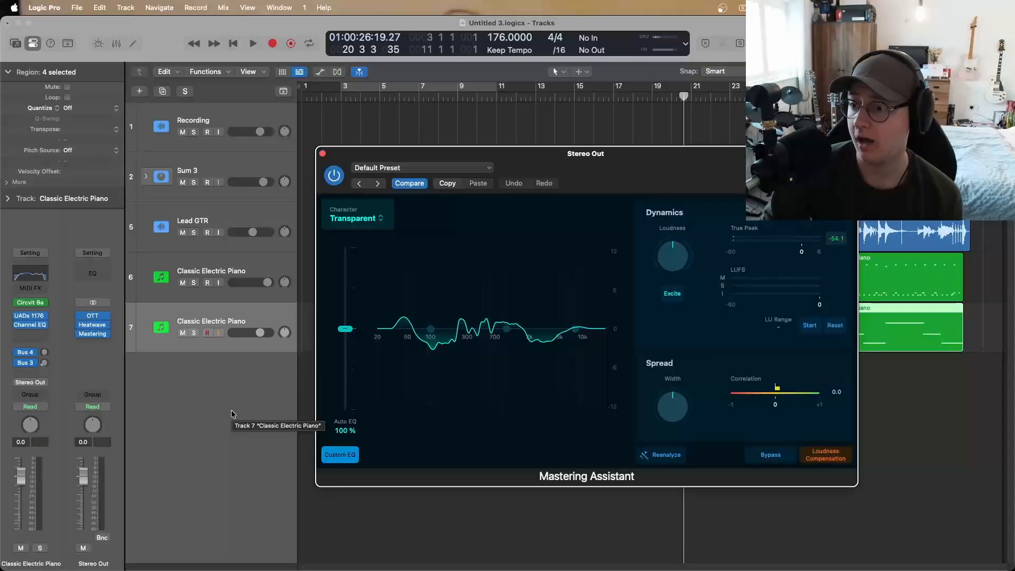
# Play the cycled section from bar 3 and compare the mix with Mastering Assistant bypassed and enabled
pyautogui.moveTo(633, 175); pyautogui.dragTo(555, 144)
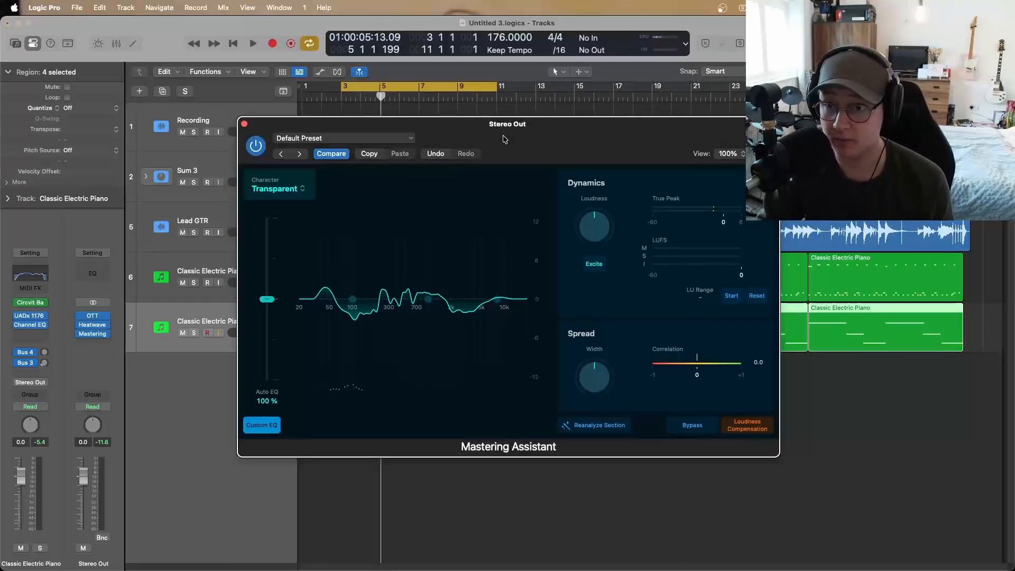
pyautogui.moveTo(505, 141); pyautogui.dragTo(645, 182)
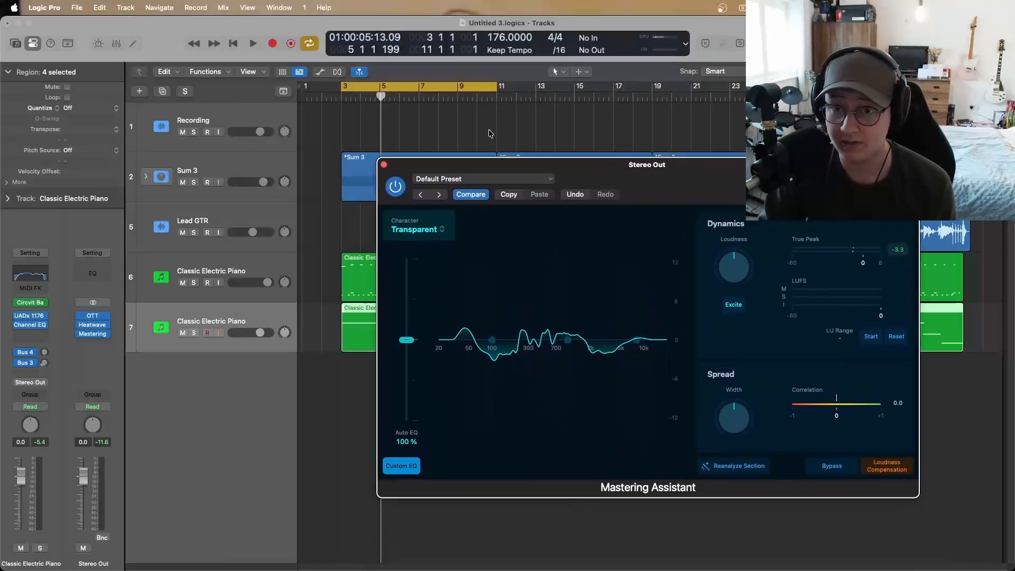
pyautogui.click(342, 98)
pyautogui.press('space')
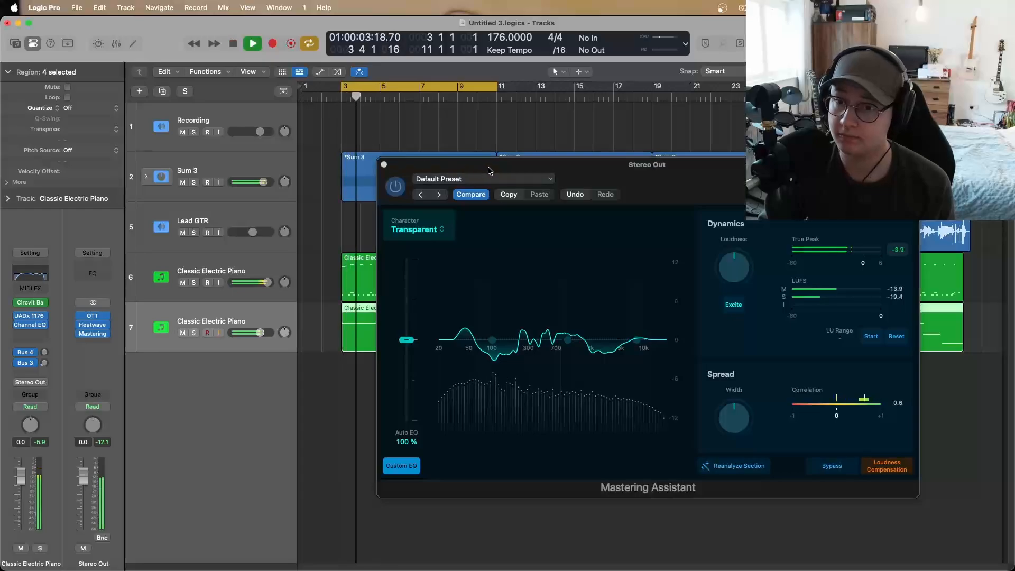
pyautogui.moveTo(489, 170); pyautogui.dragTo(523, 172)
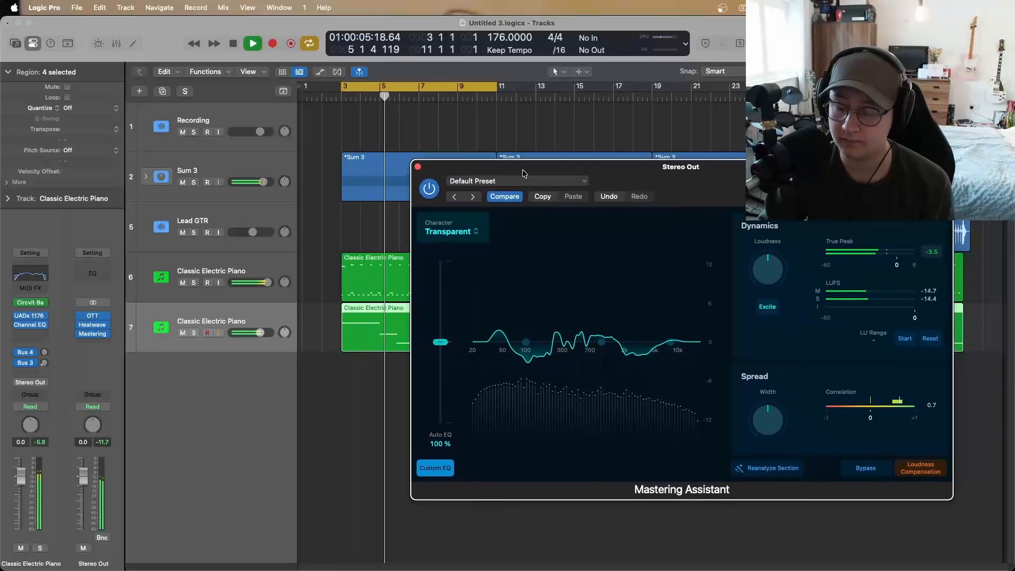
pyautogui.click(429, 190)
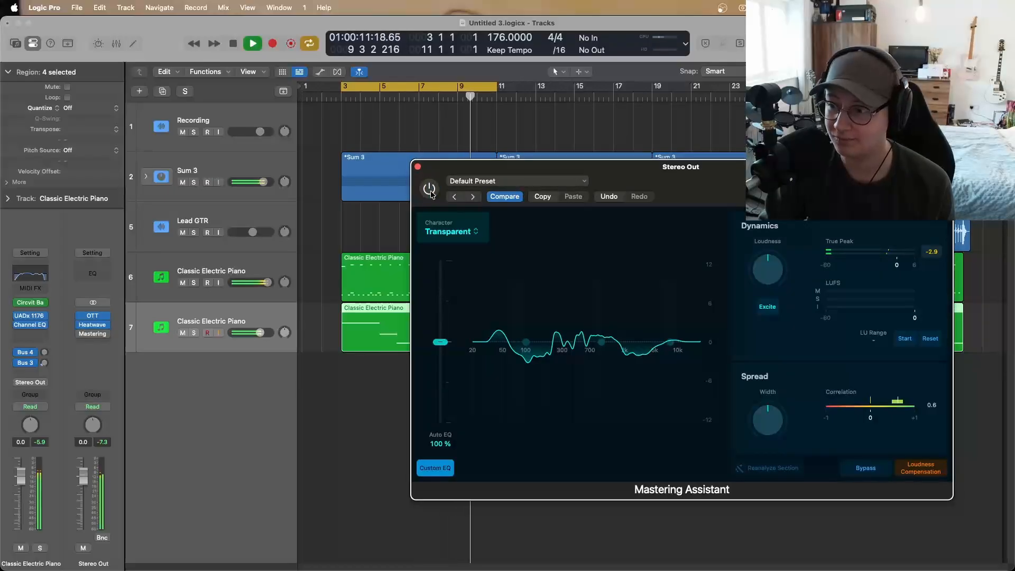
pyautogui.click(430, 193)
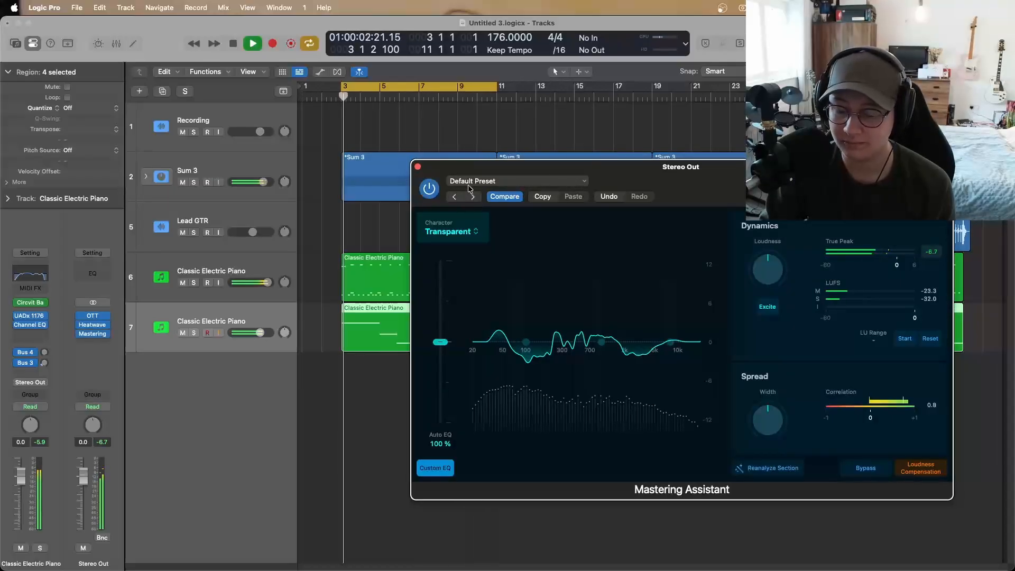
# Raise Mastering Assistant's Loudness to +0.22 while playing the cycled section and compare it against bypass
pyautogui.moveTo(591, 172); pyautogui.dragTo(499, 175)
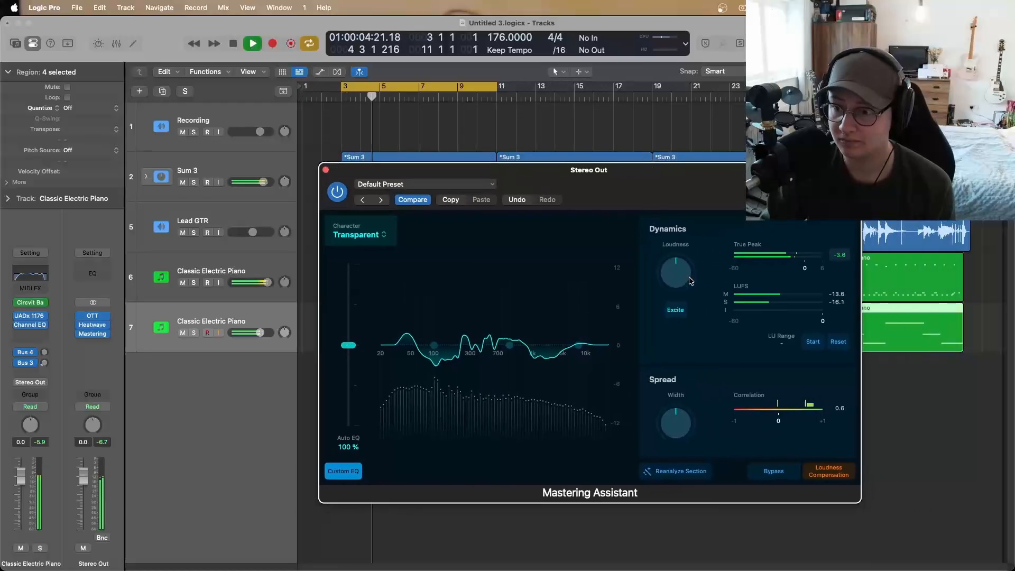
pyautogui.moveTo(680, 286); pyautogui.dragTo(675, 275)
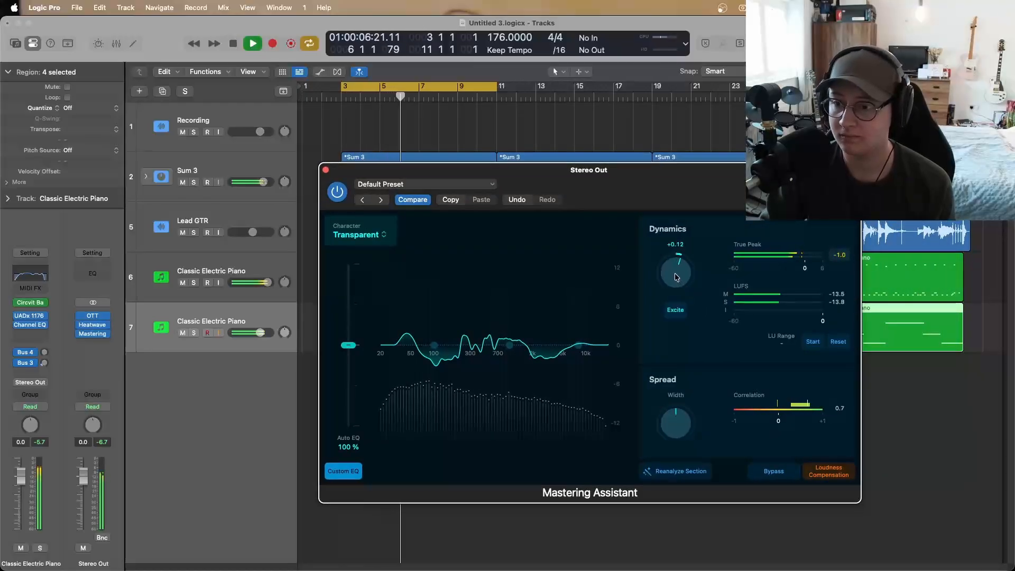
pyautogui.press('space')
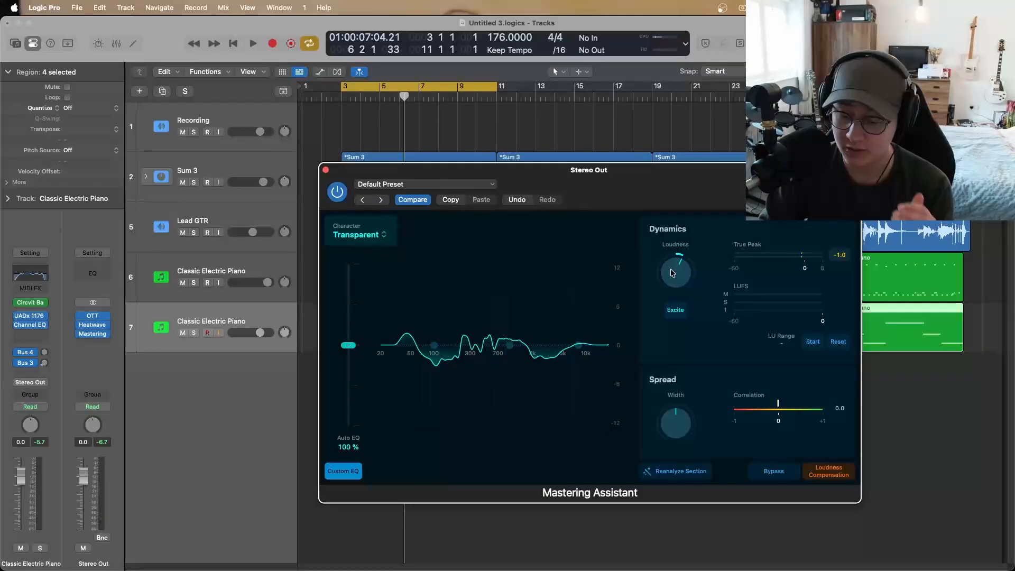
pyautogui.press('space')
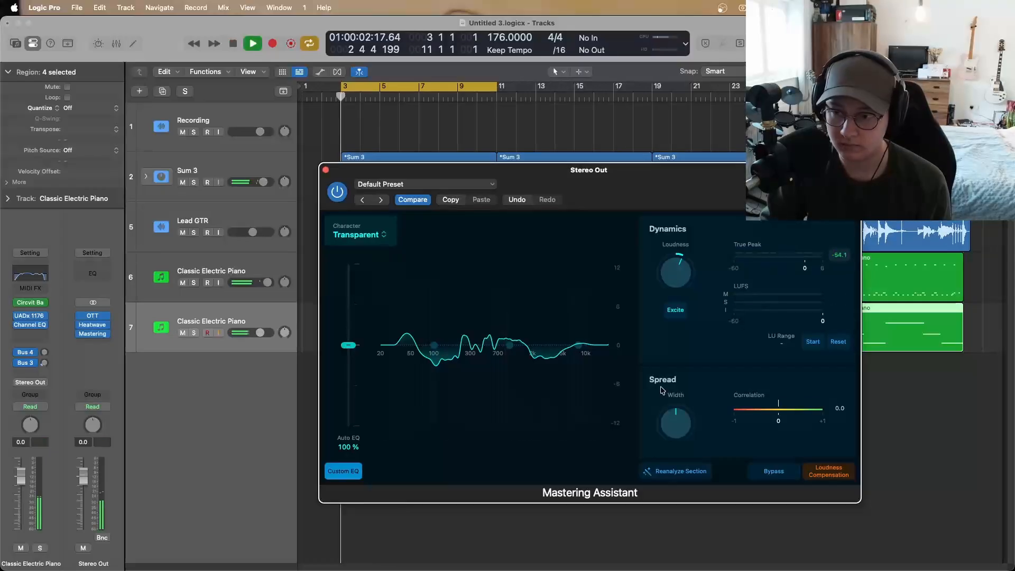
pyautogui.moveTo(674, 269); pyautogui.dragTo(671, 262)
pyautogui.click(335, 199)
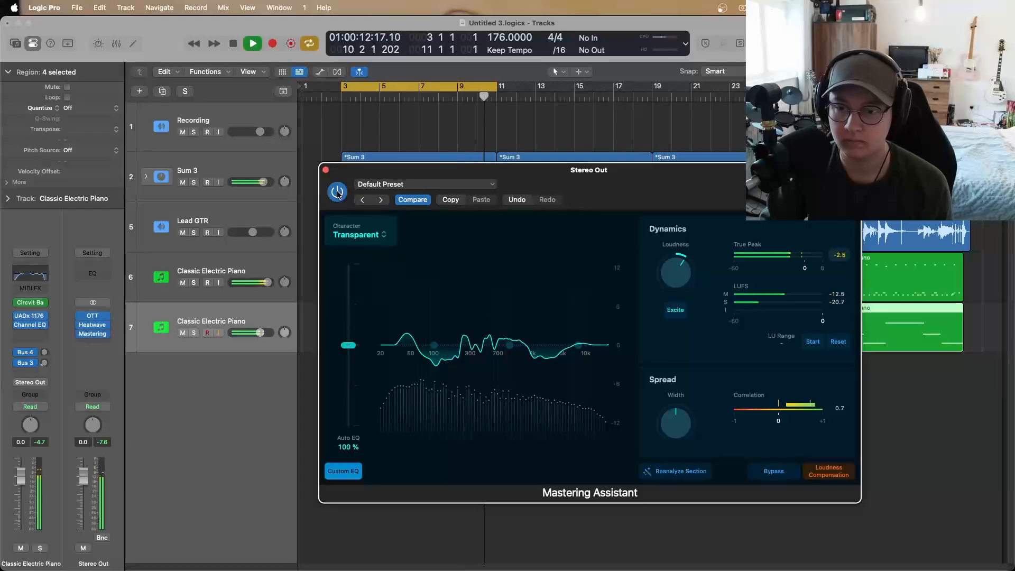
# Audition the Valve character in Mastering Assistant, return to Transparent, close the plug-in and stop playback
pyautogui.click(365, 238)
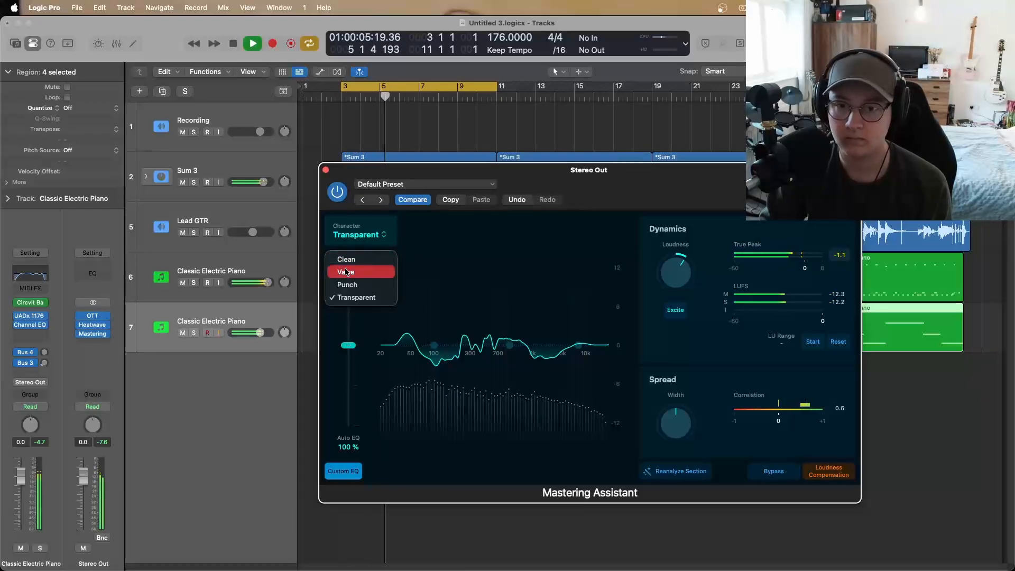
pyautogui.click(346, 271)
pyautogui.click(346, 234)
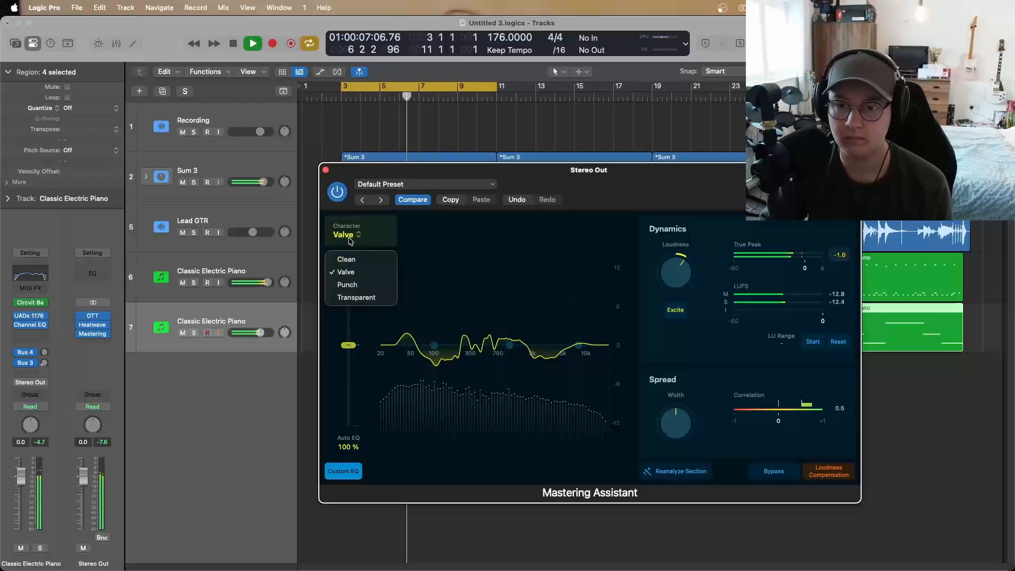
pyautogui.click(356, 297)
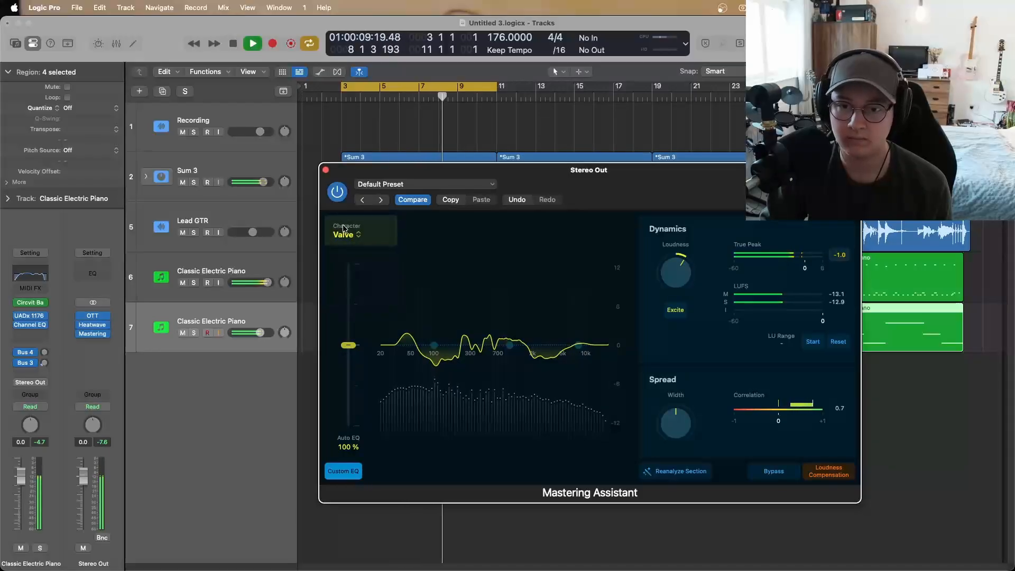
pyautogui.click(326, 170)
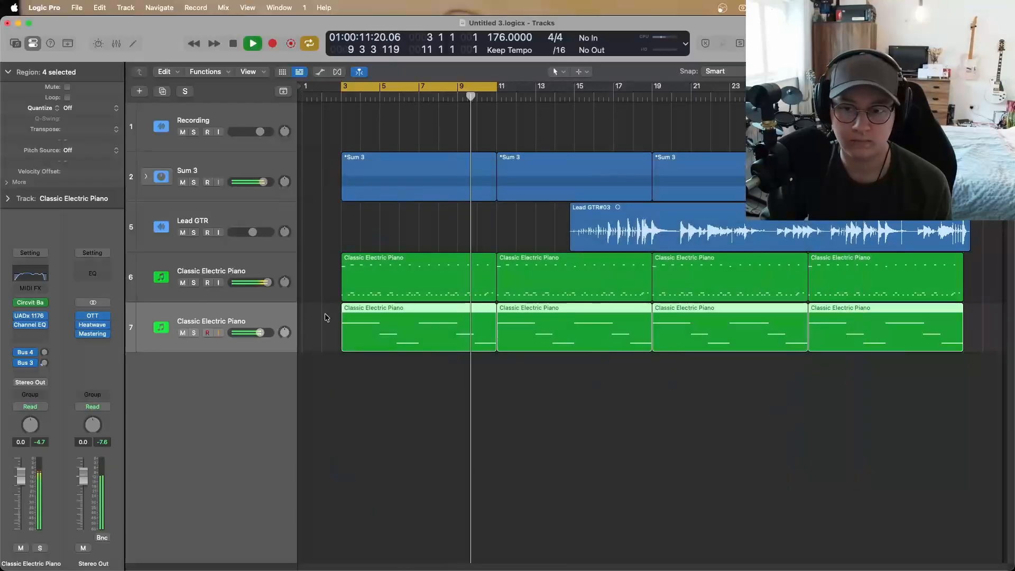
pyautogui.press('space')
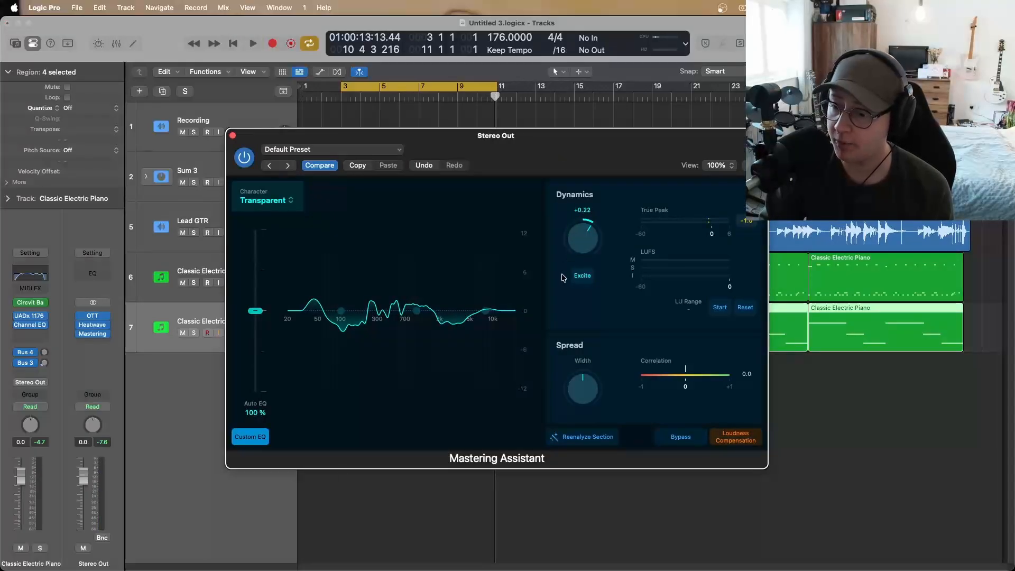
# Play the section with Mastering Assistant's Auto EQ at 0 %, set it to 85 %, stop playback and close the plug-in
pyautogui.press('space')
pyautogui.moveTo(255, 311); pyautogui.dragTo(267, 460)
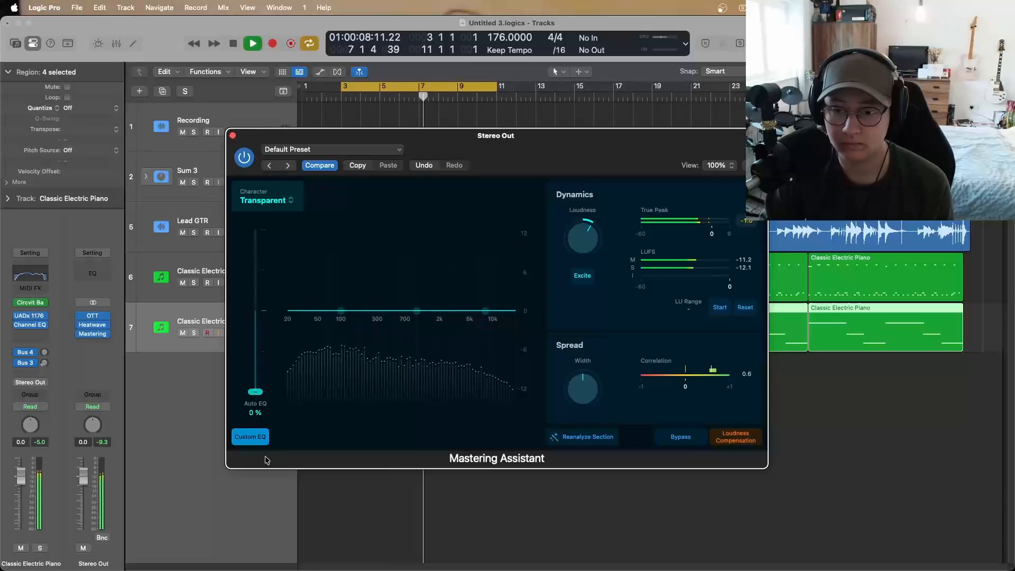
pyautogui.moveTo(256, 392); pyautogui.dragTo(264, 325)
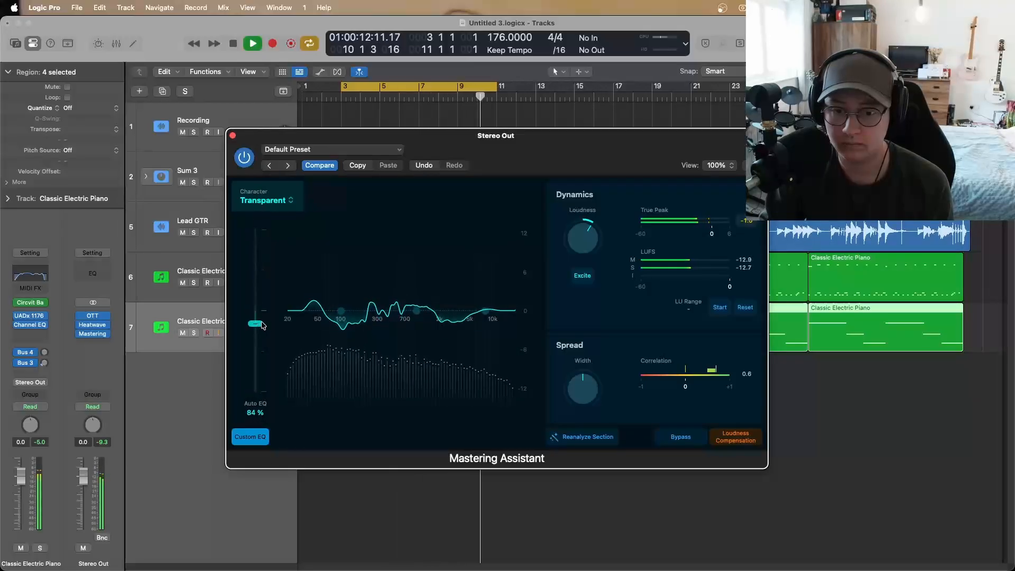
pyautogui.press('space')
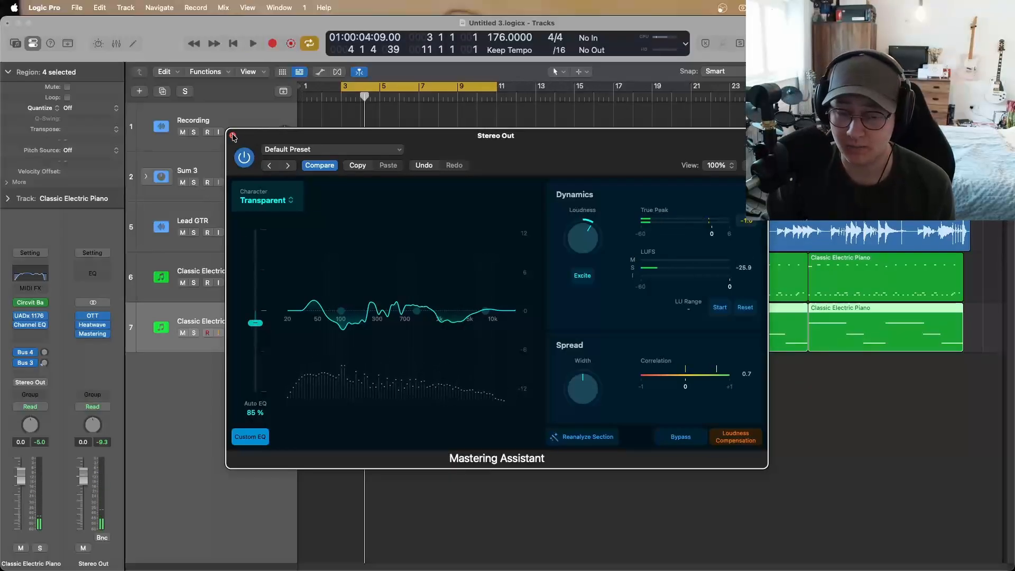
pyautogui.click(233, 137)
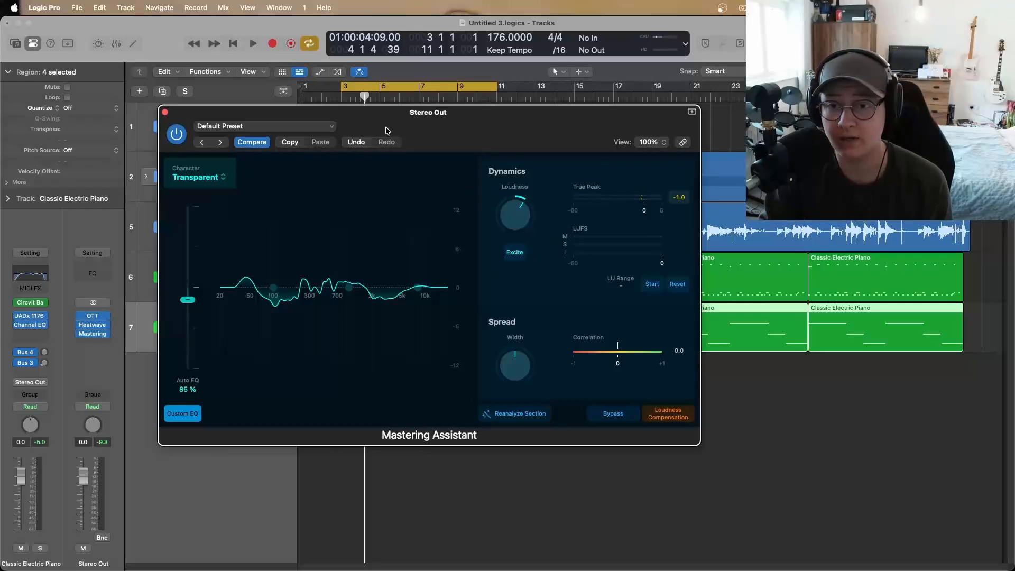
pyautogui.moveTo(388, 131); pyautogui.dragTo(489, 157)
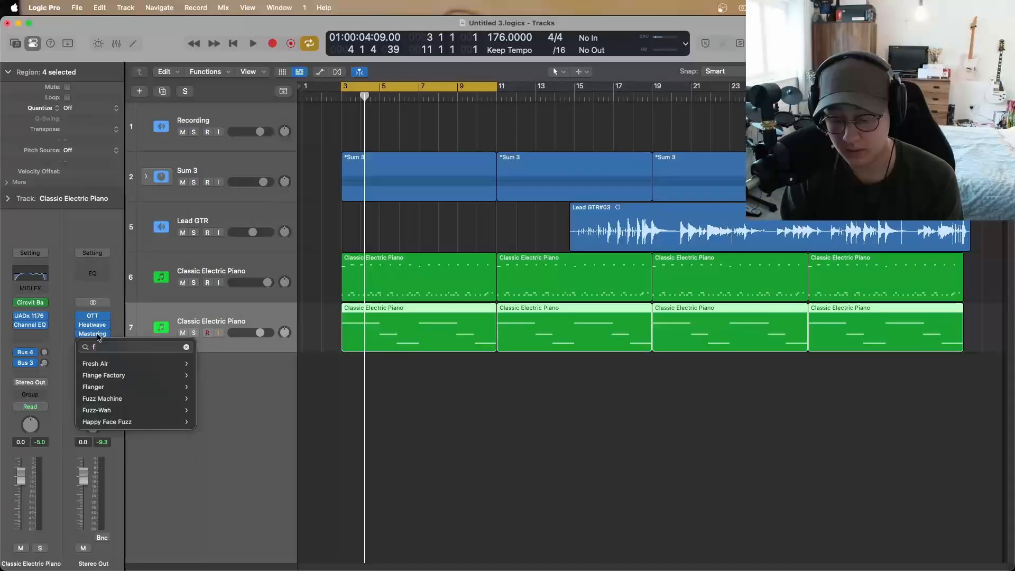
# Add the Fresh Air plug-in after Mastering Assistant on the Stereo Out channel
pyautogui.write('resh')
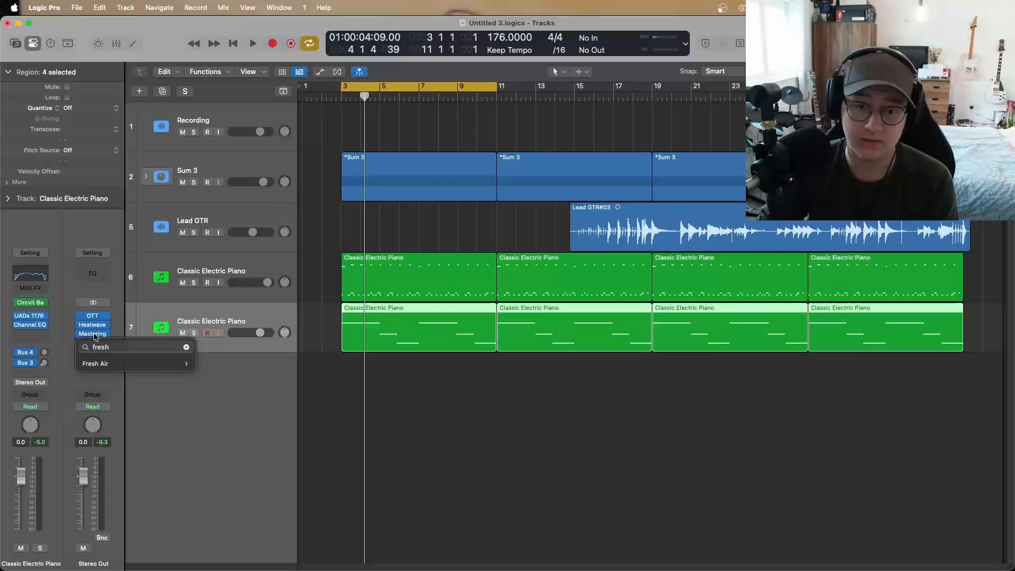
pyautogui.moveTo(113, 369)
pyautogui.click(210, 365)
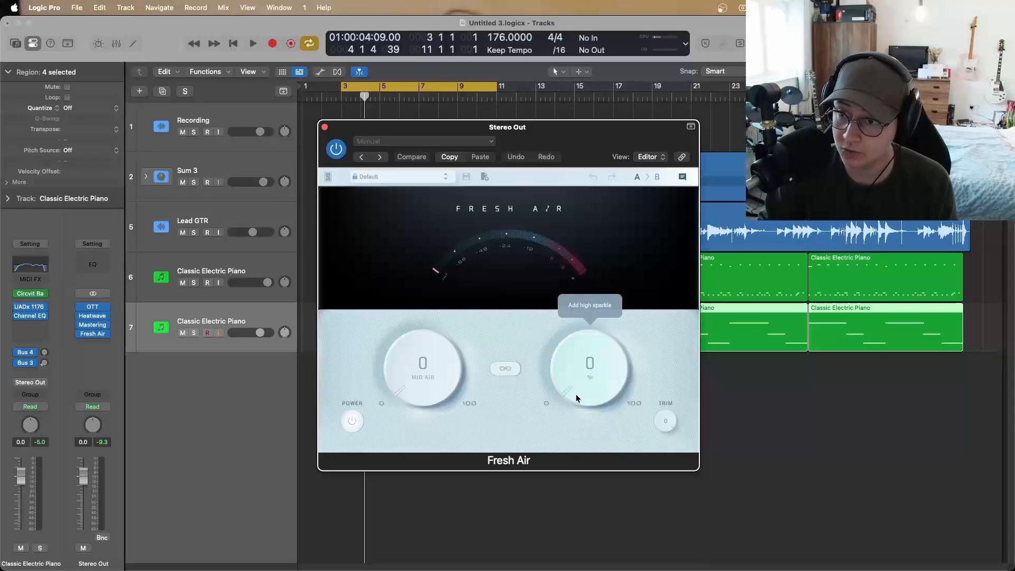
# Play the mix, set Fresh Air's High Air to 5 and Mid Air to 6, and close the plug-in
pyautogui.press('space')
pyautogui.moveTo(575, 394); pyautogui.dragTo(515, 322)
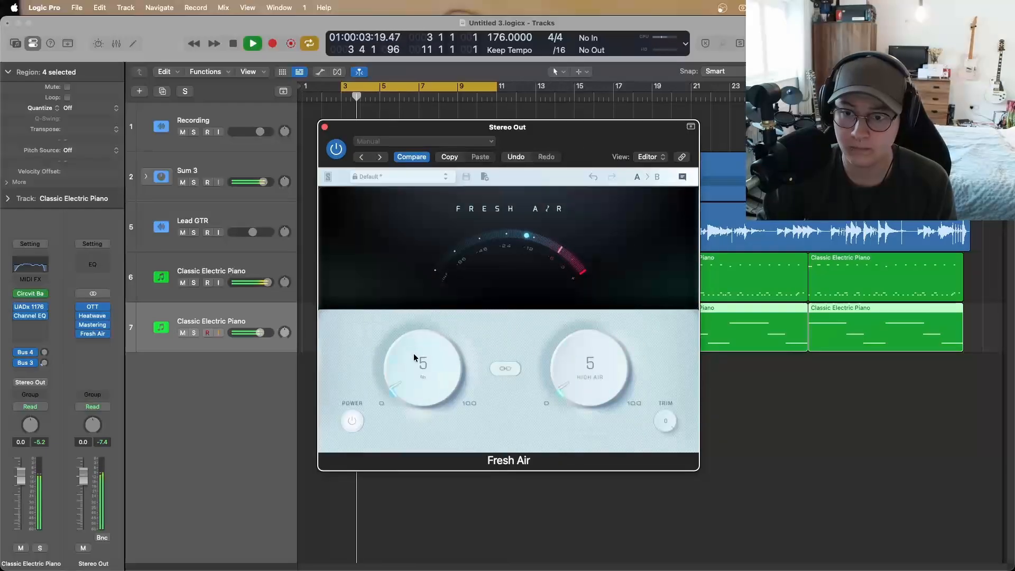
pyautogui.moveTo(414, 363); pyautogui.dragTo(408, 350)
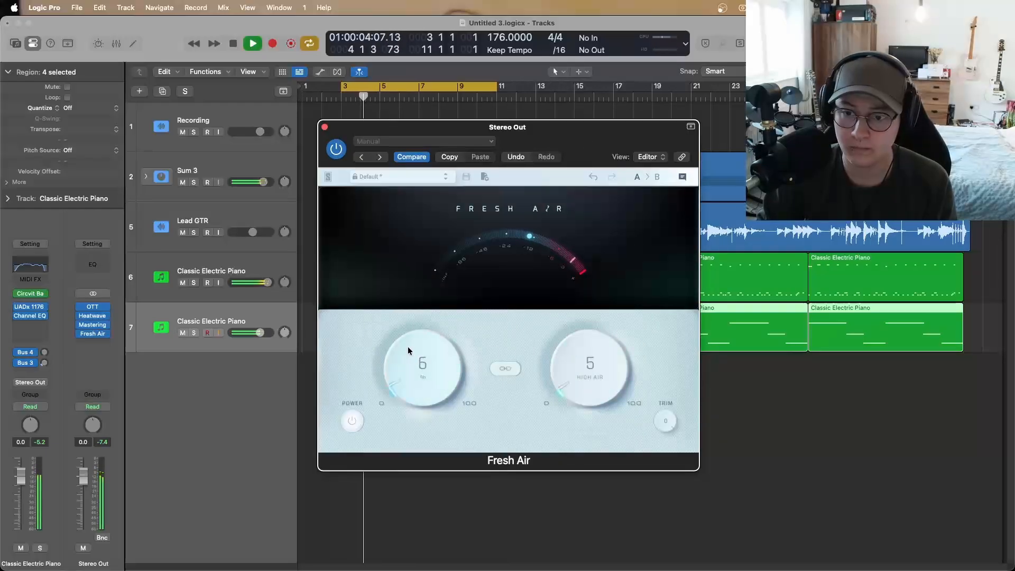
pyautogui.press('super+w')
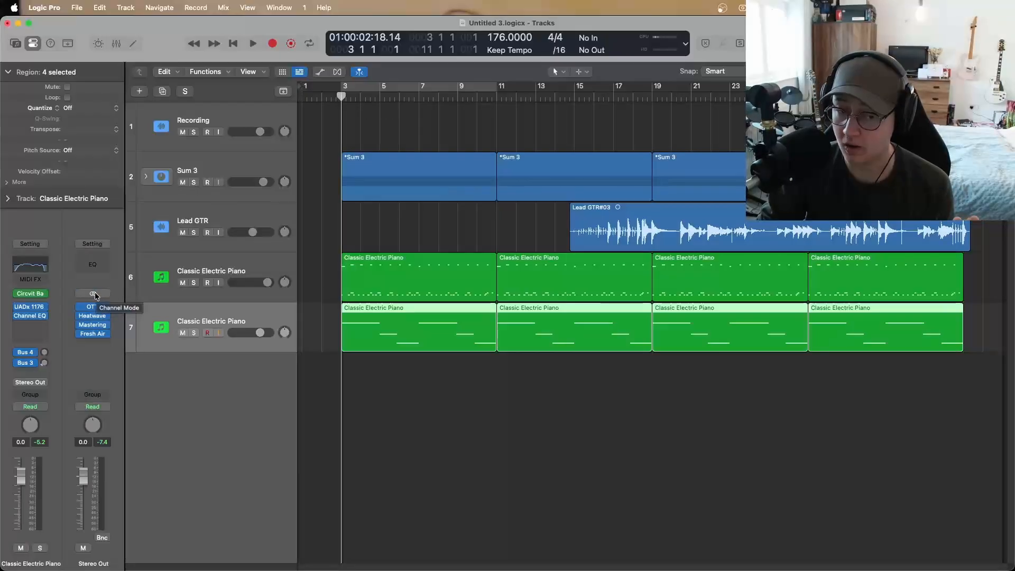
# Play the song and compare the raw and mastered mix by switching the Stereo Out channel between mono and stereo mode
pyautogui.press('space')
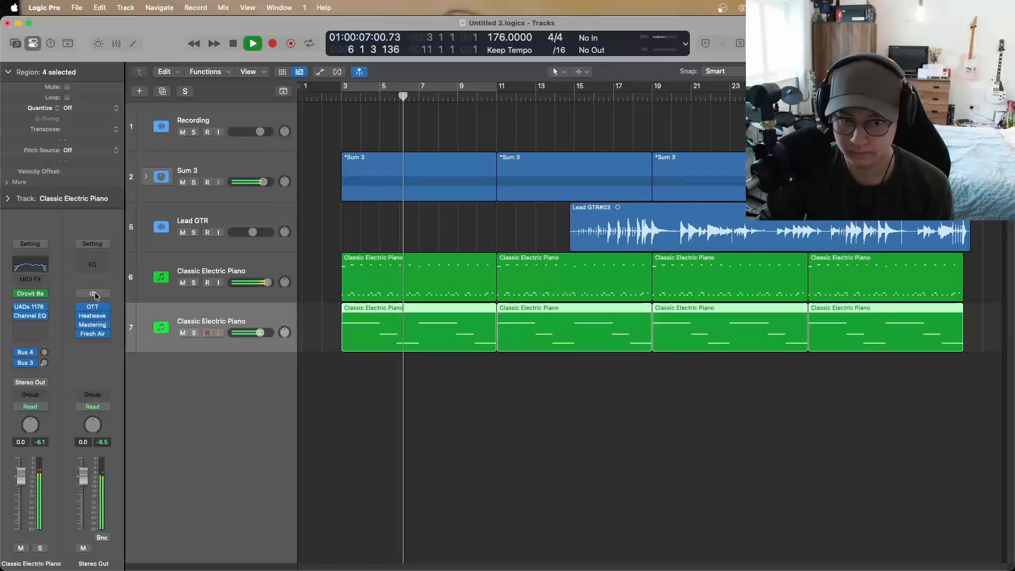
pyautogui.click(95, 294)
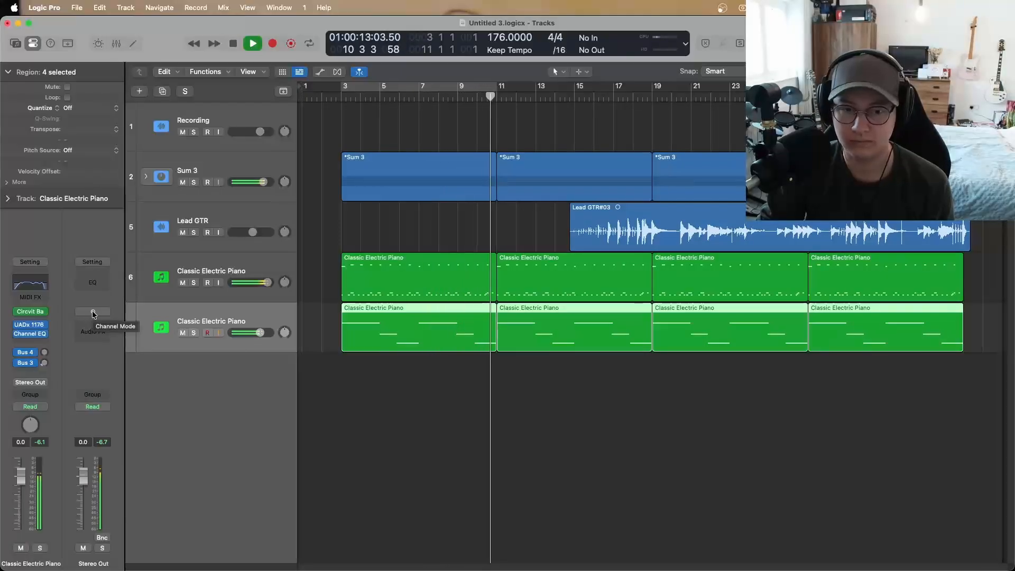
pyautogui.click(93, 314)
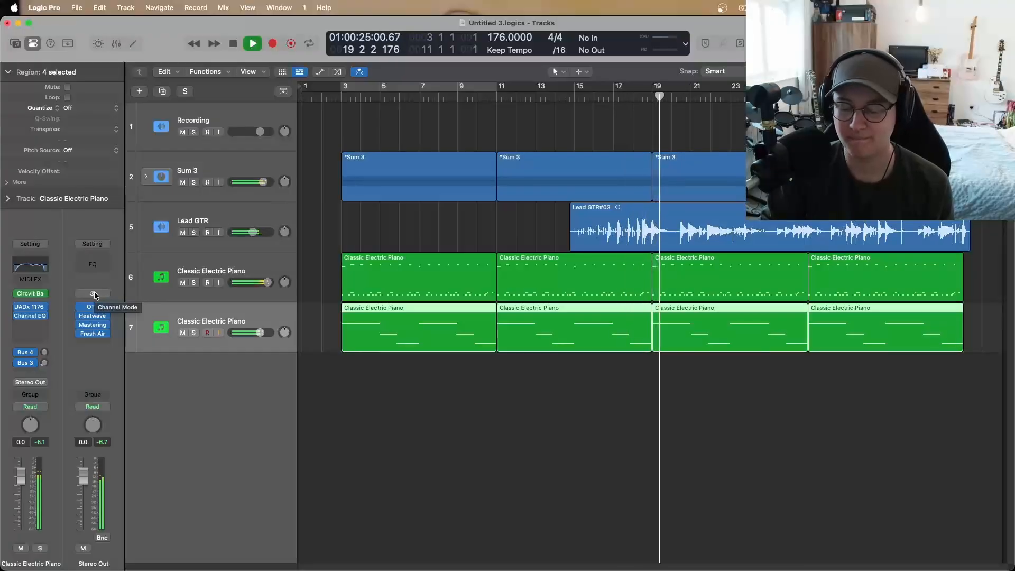
pyautogui.click(94, 294)
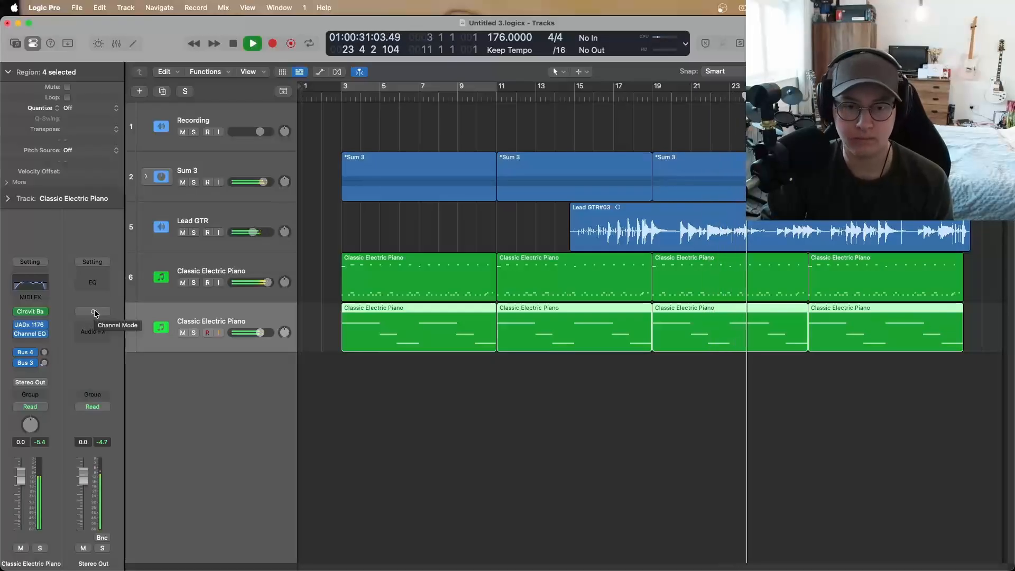
pyautogui.click(95, 312)
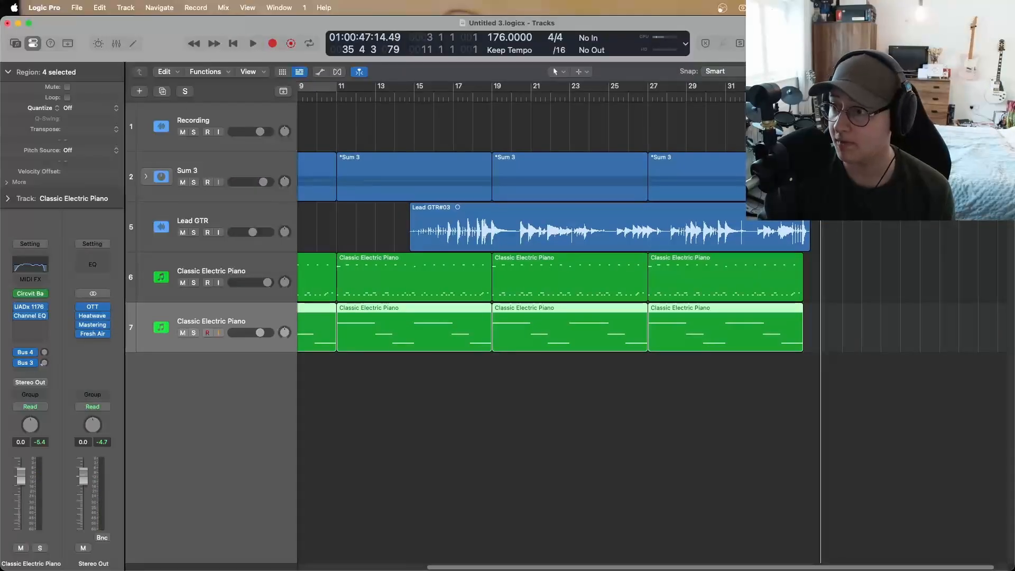
# Trim the end of the Lead GTR region close to where the other tracks' last regions finish
pyautogui.scroll(10, 716, 211)
pyautogui.moveTo(648, 248); pyautogui.dragTo(564, 247)
pyautogui.scroll(-10, 416, 233)
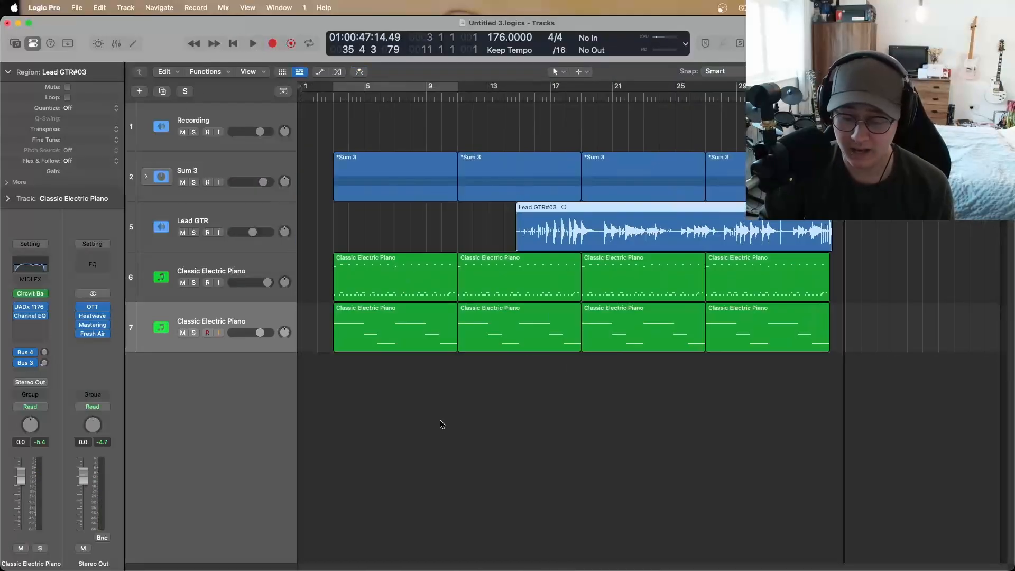
pyautogui.click(413, 289)
pyautogui.click(354, 169)
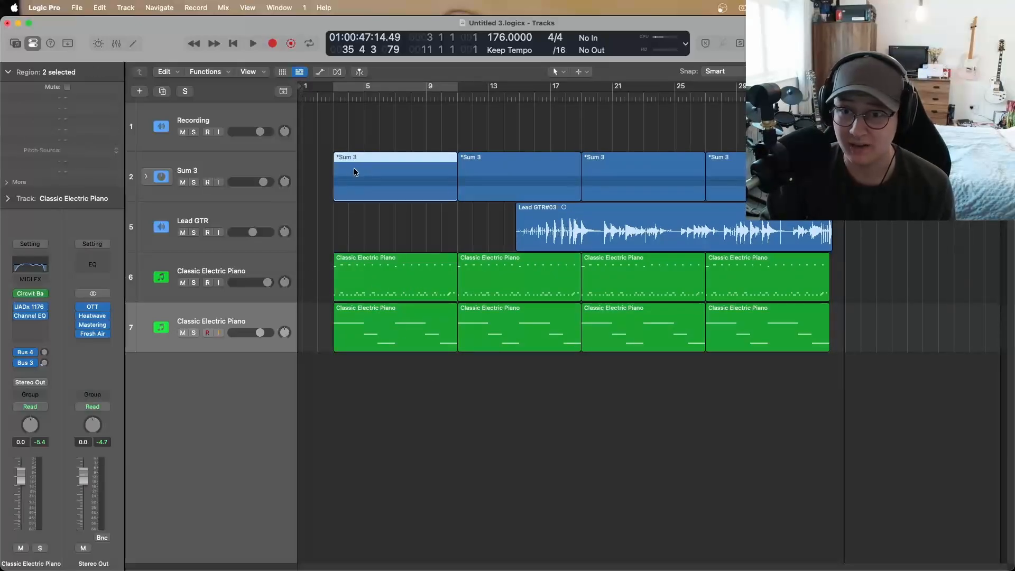
pyautogui.click(393, 138)
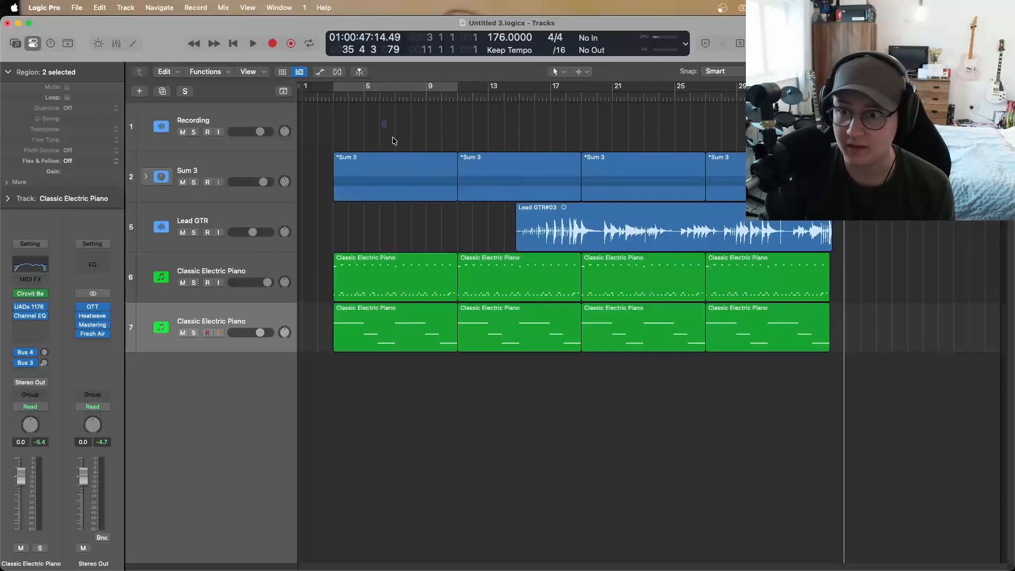